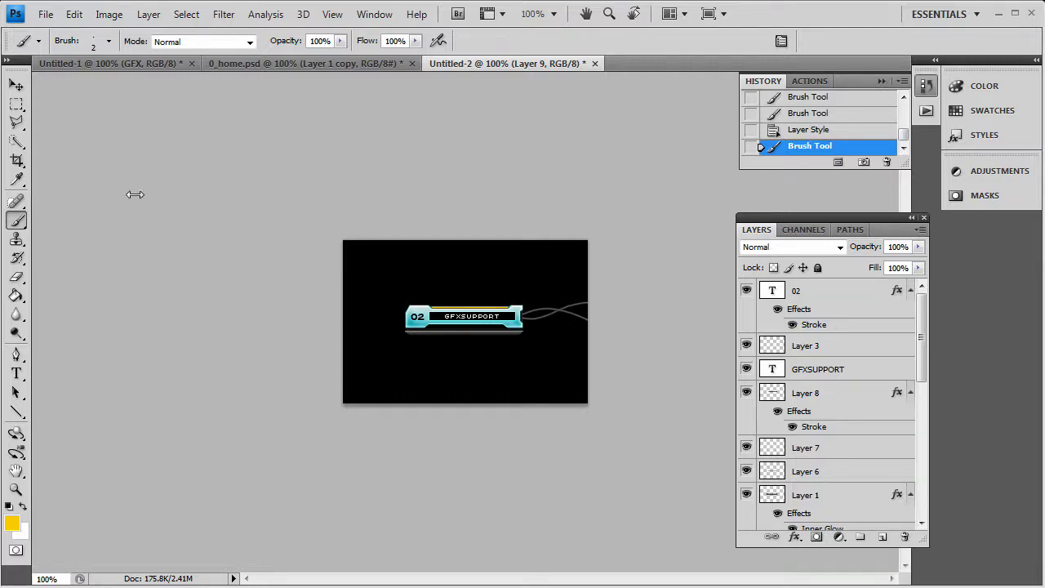
Create a new white document 300 px wide and 200 px high.
{"action": "left_click", "coordinate": [46, 14]}
{"action": "left_click", "coordinate": [54, 30]}
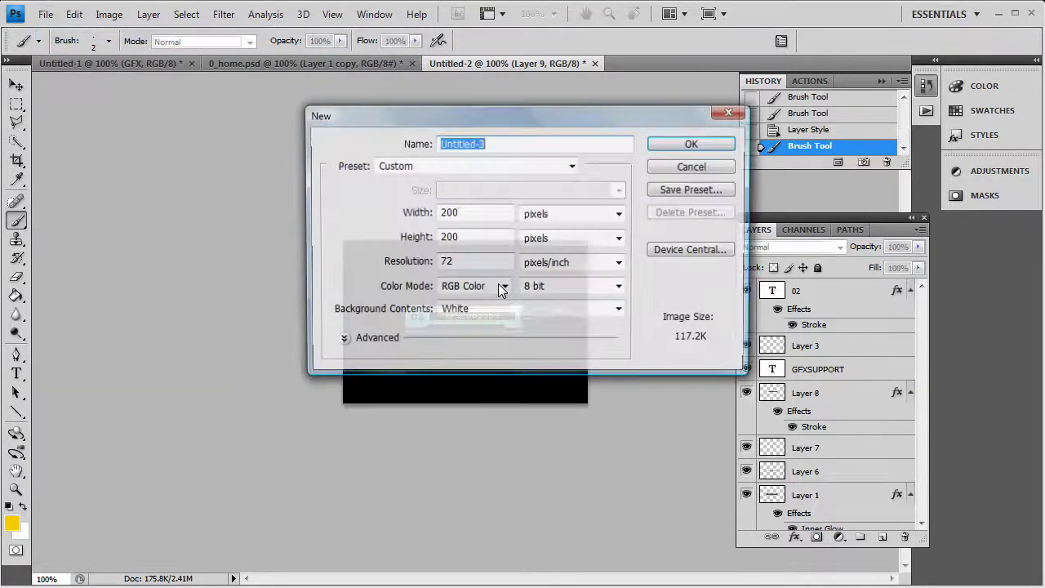
{"action": "double_click", "coordinate": [449, 212]}
{"action": "type", "text": "3"}
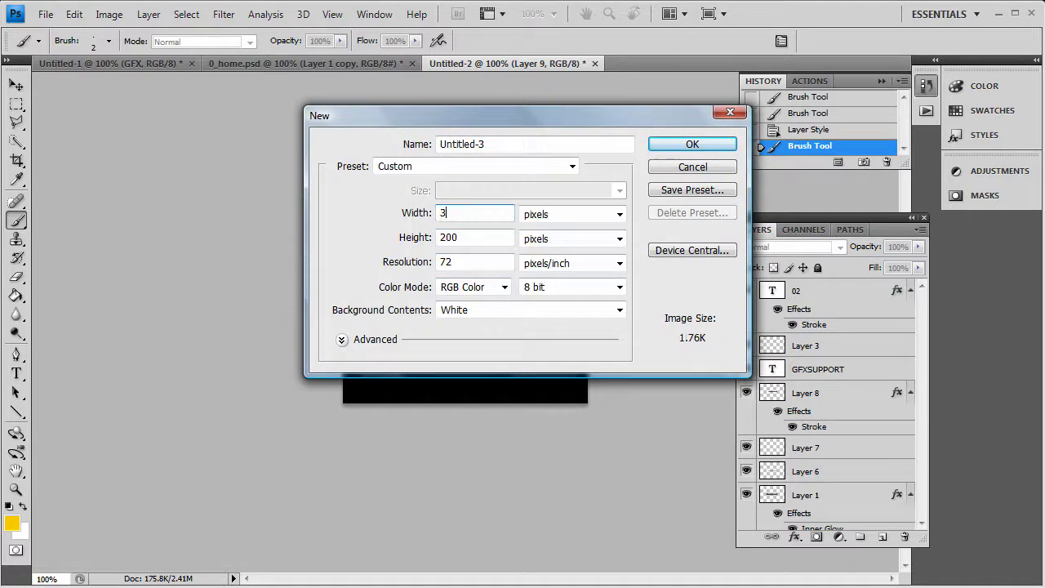
{"action": "type", "text": "00"}
{"action": "left_click", "coordinate": [707, 145]}
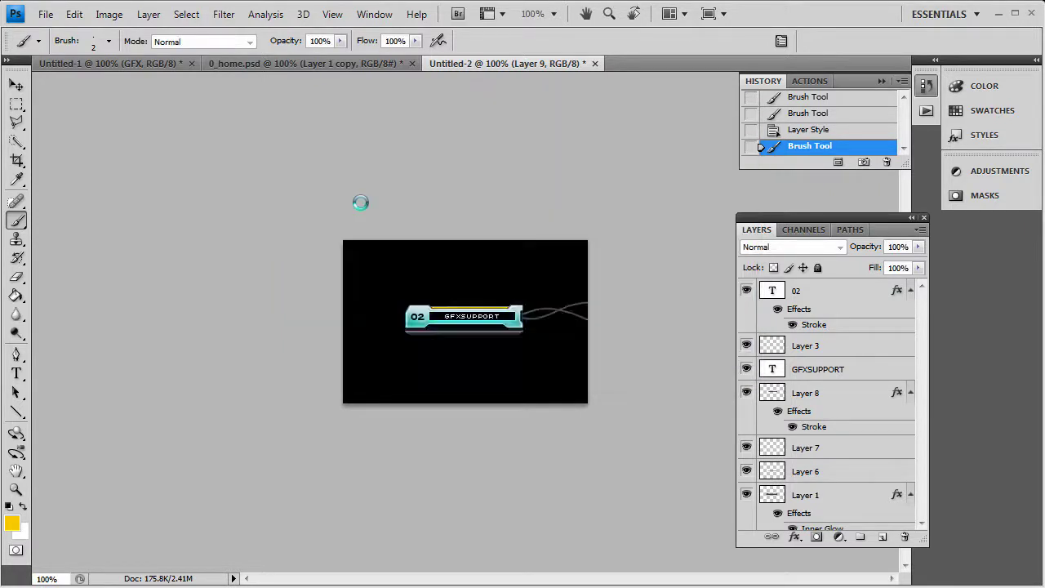
Set the foreground to black and paint-bucket a marqueed horizontal bar on a new layer.
{"action": "left_click", "coordinate": [13, 522]}
{"action": "left_click_drag", "start_coordinate": [683, 294], "coordinate": [441, 431]}
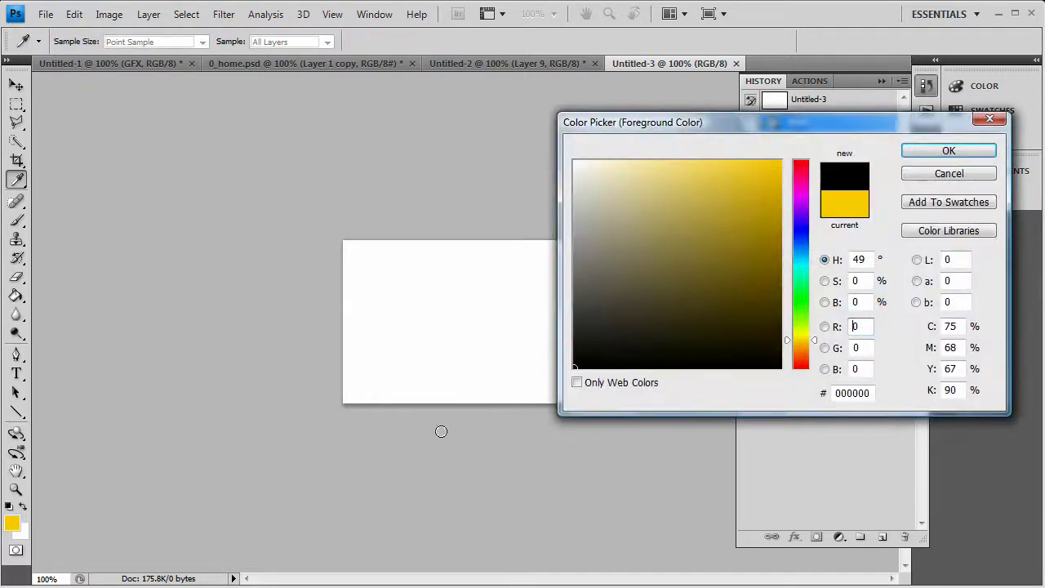
{"action": "left_click", "coordinate": [979, 155]}
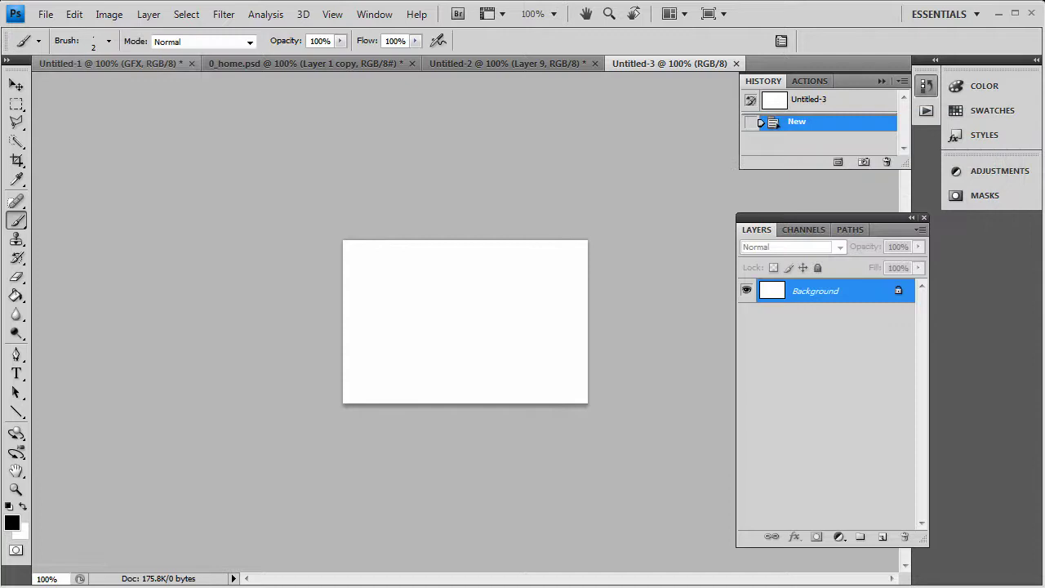
{"action": "left_click_drag", "start_coordinate": [18, 106], "coordinate": [92, 103]}
{"action": "left_click", "coordinate": [885, 537]}
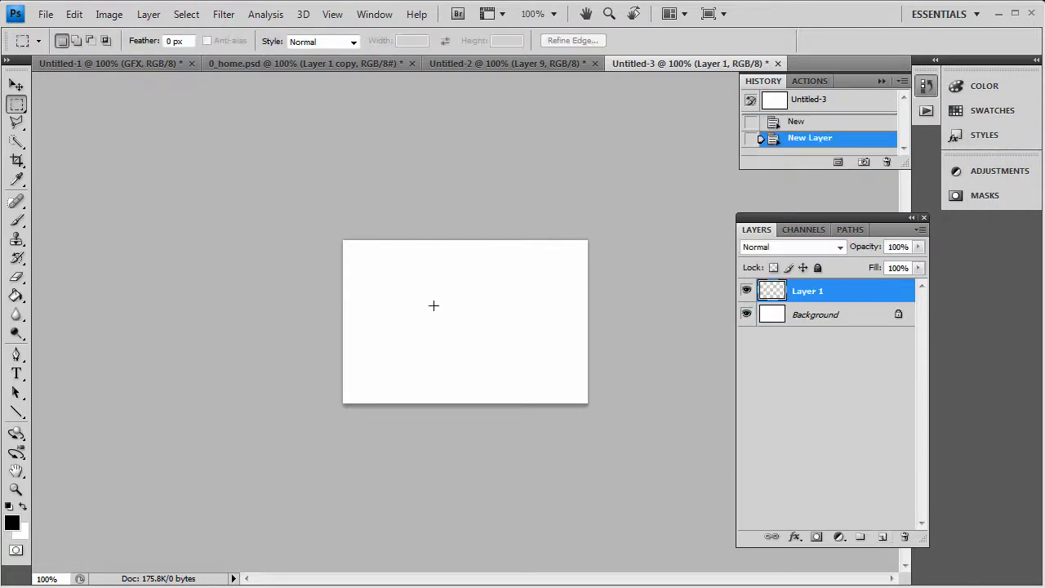
{"action": "left_click_drag", "start_coordinate": [388, 308], "coordinate": [554, 338]}
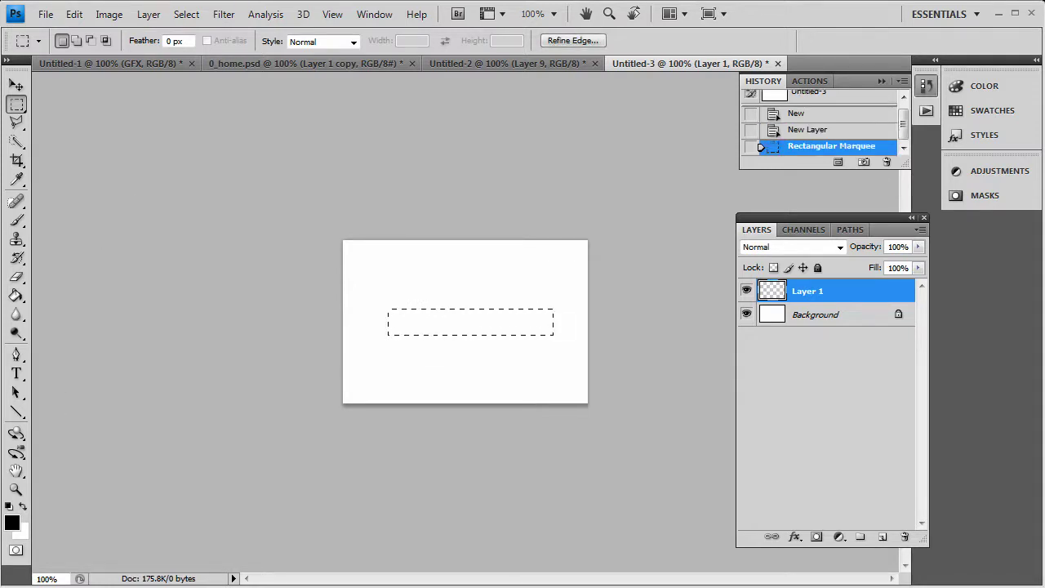
{"action": "left_click", "coordinate": [17, 296]}
{"action": "left_click", "coordinate": [466, 327]}
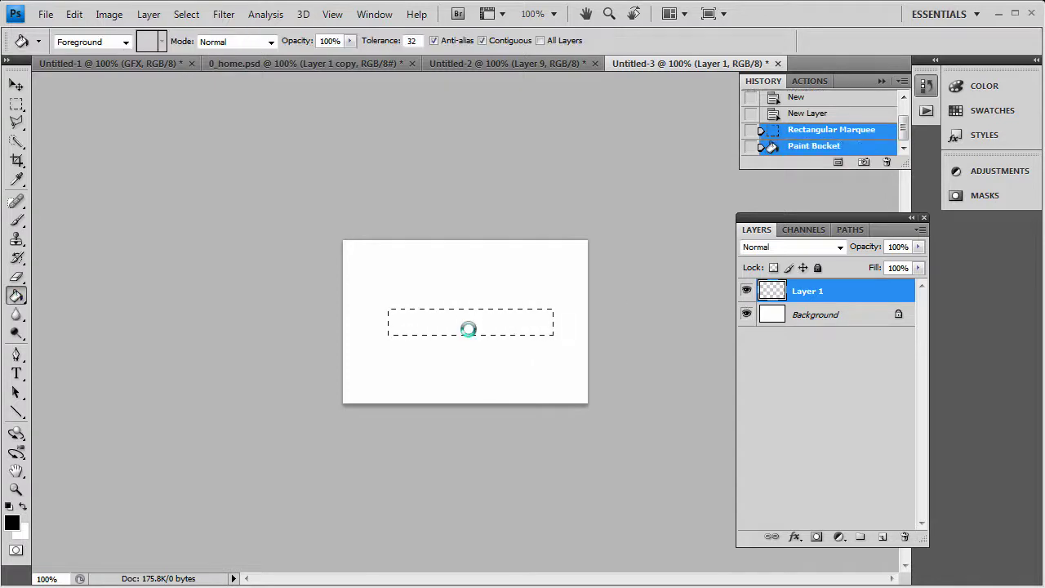
{"action": "left_click", "coordinate": [15, 105]}
{"action": "key", "text": "ctrl+d"}
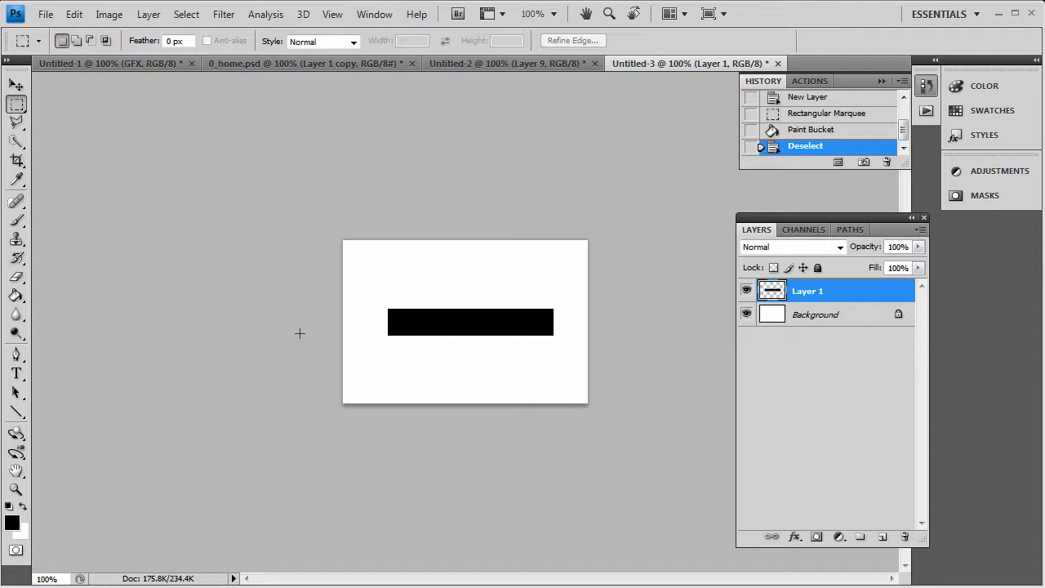
Select a triangle over the bar's top-left corner with the Polygonal Lasso and delete it.
{"action": "left_click", "coordinate": [16, 123]}
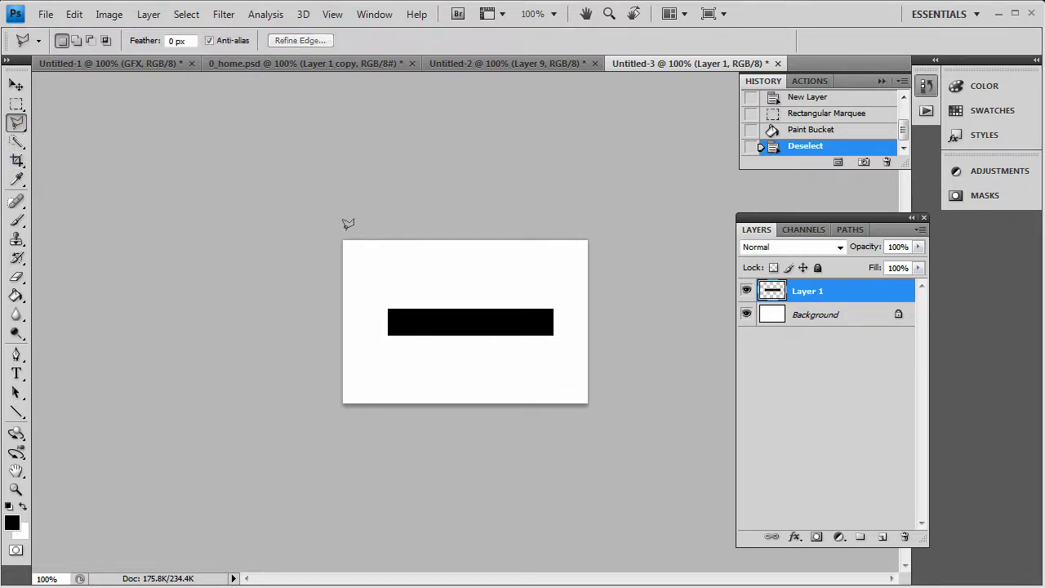
{"action": "left_click", "coordinate": [19, 125]}
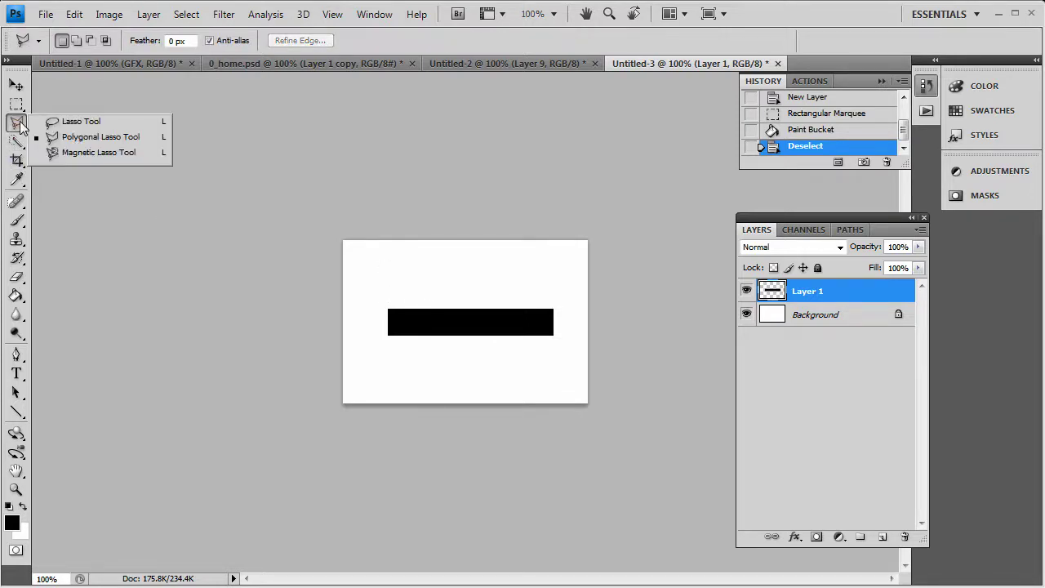
{"action": "left_click", "coordinate": [96, 137]}
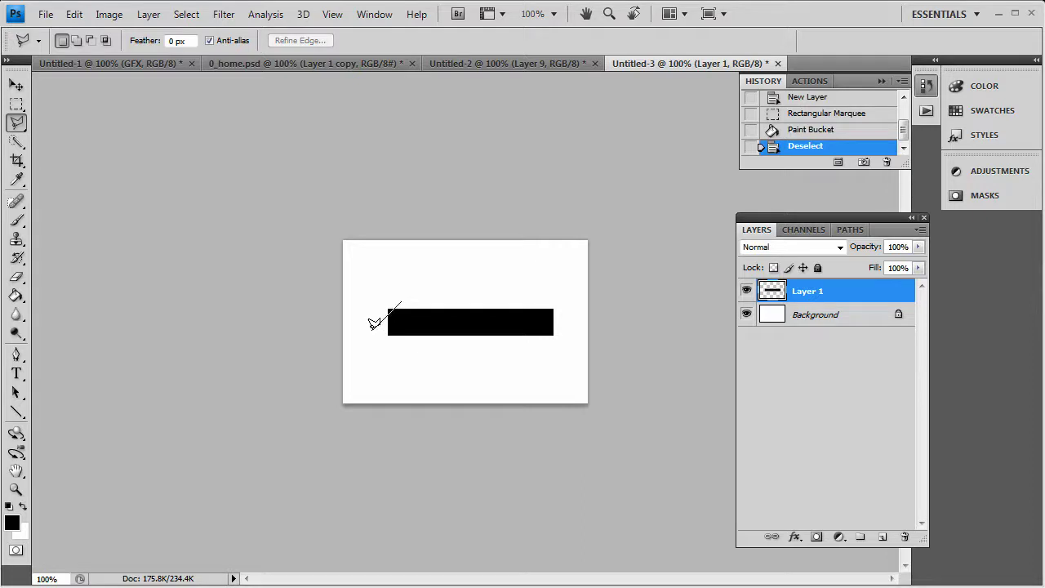
{"action": "left_click", "coordinate": [373, 328]}
{"action": "left_click", "coordinate": [373, 292]}
{"action": "left_click", "coordinate": [404, 297]}
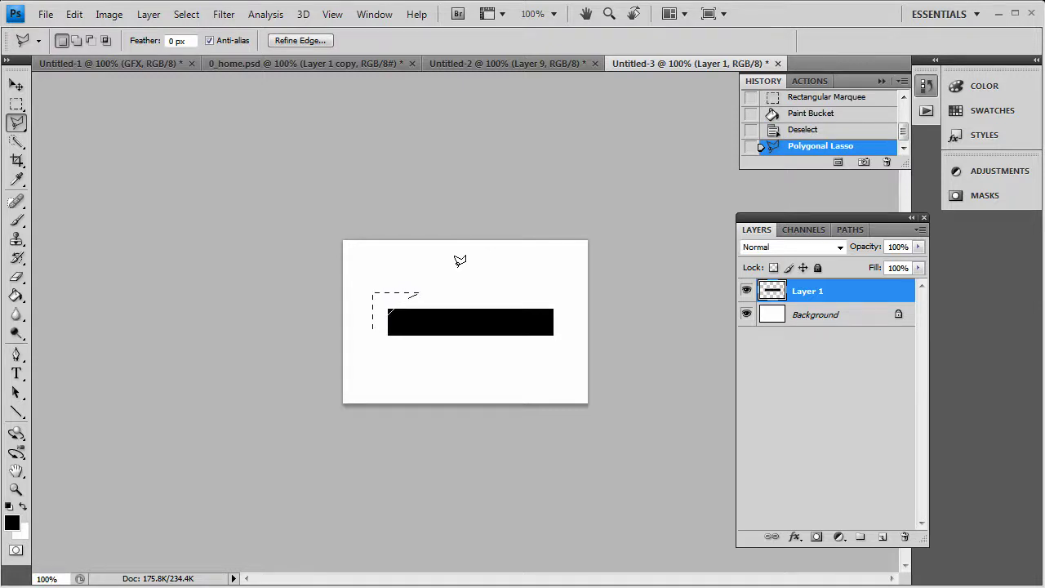
{"action": "key", "text": "Down"}
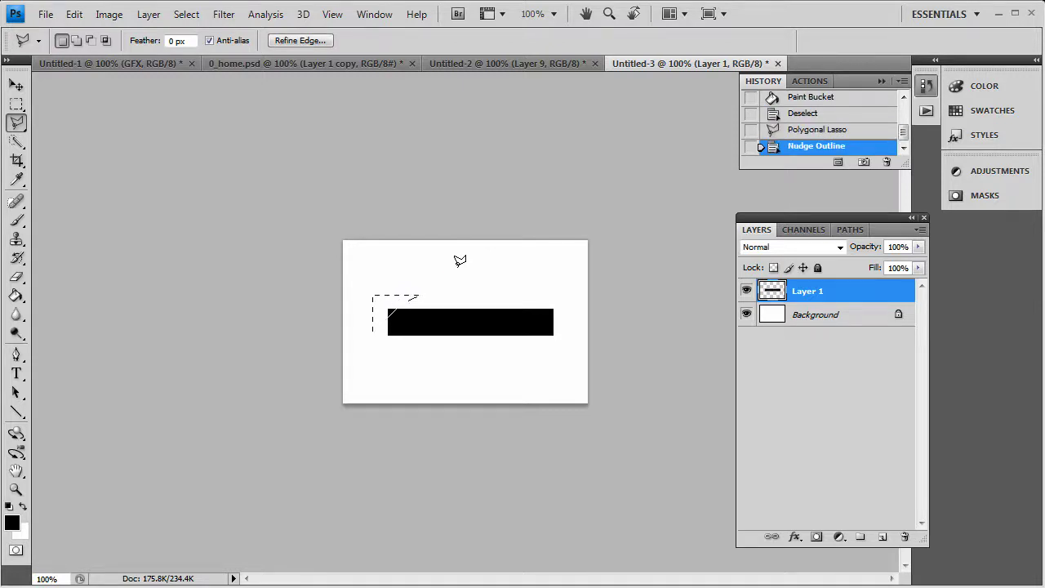
{"action": "key", "text": "Delete"}
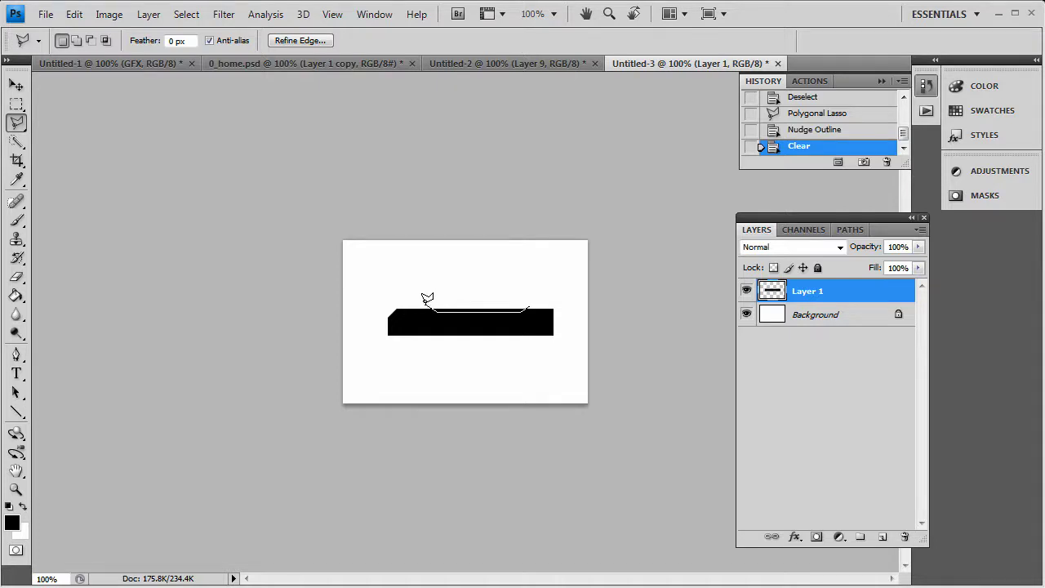
Delete a shallow angled strip along the bar's top edge.
{"action": "left_click", "coordinate": [426, 302]}
{"action": "left_click", "coordinate": [532, 300]}
{"action": "key", "text": "Delete"}
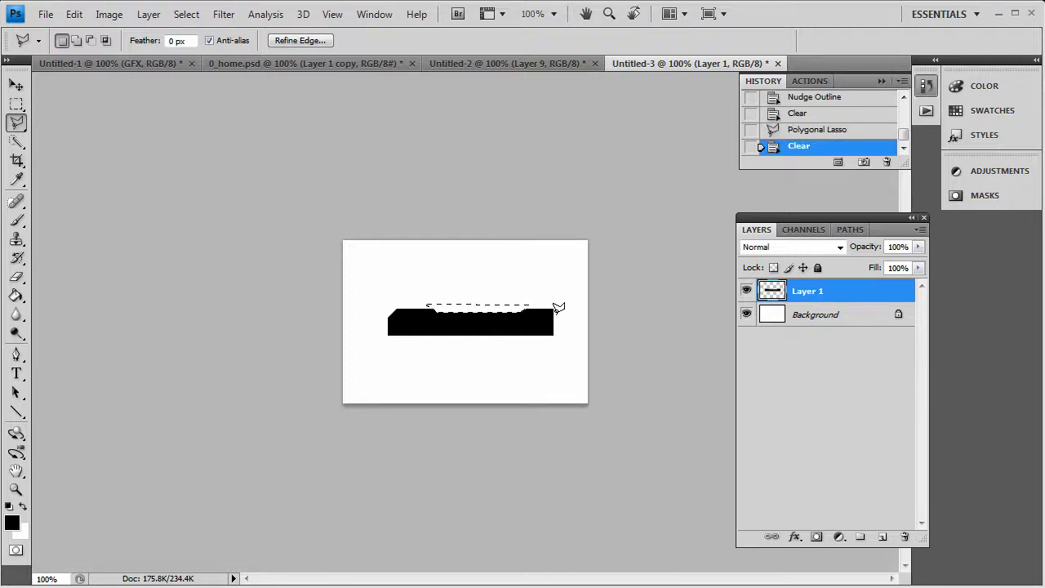
{"action": "key", "text": "ctrl+d"}
Cut a notch out of the bar's right end and deselect.
{"action": "left_click", "coordinate": [558, 311]}
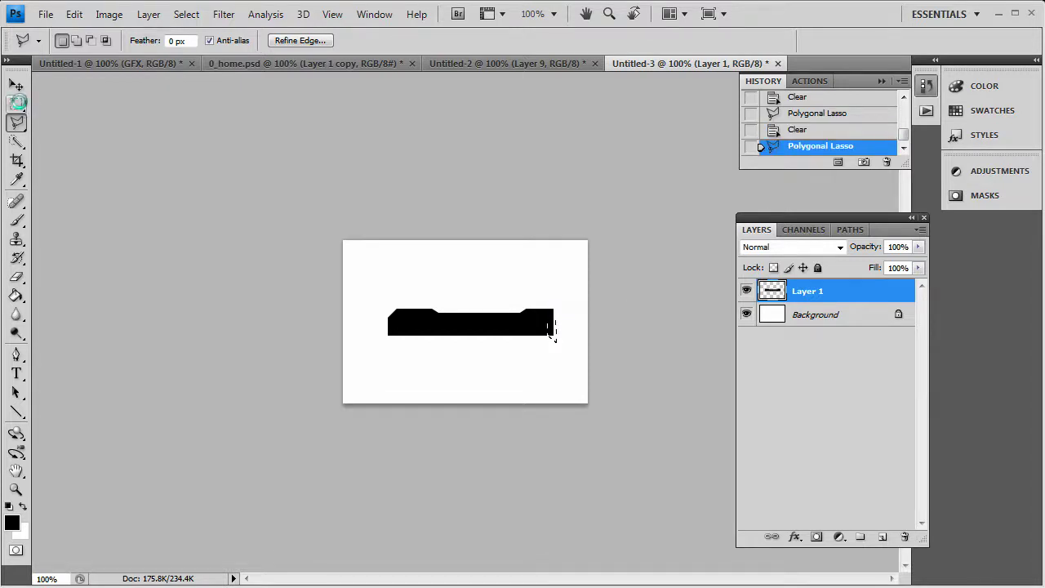
{"action": "key", "text": "Right"}
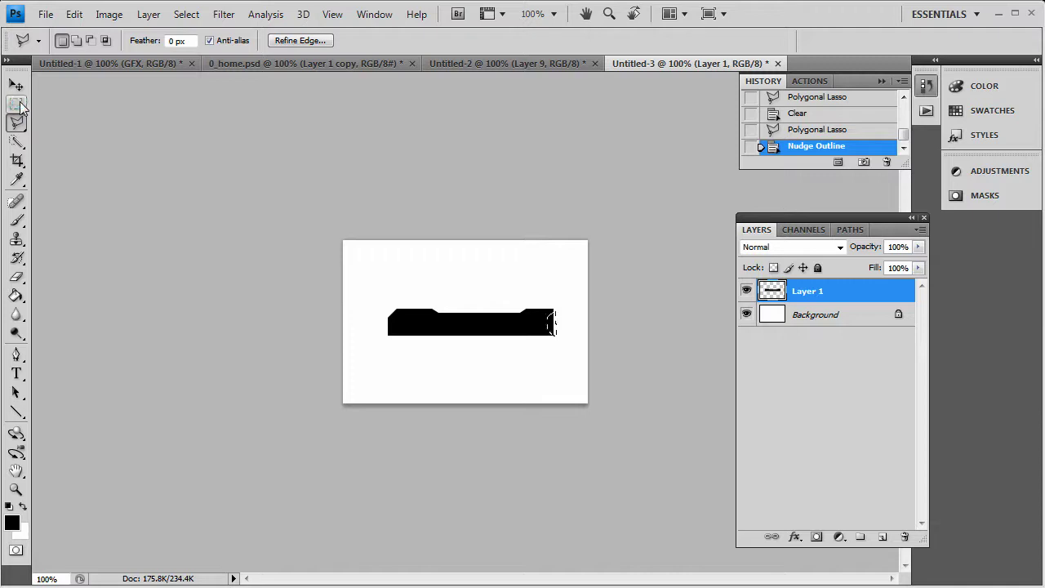
{"action": "key", "text": "Right"}
{"action": "key", "text": "Right"}
{"action": "key", "text": "Right"}
{"action": "key", "text": "Right"}
{"action": "key", "text": "Delete"}
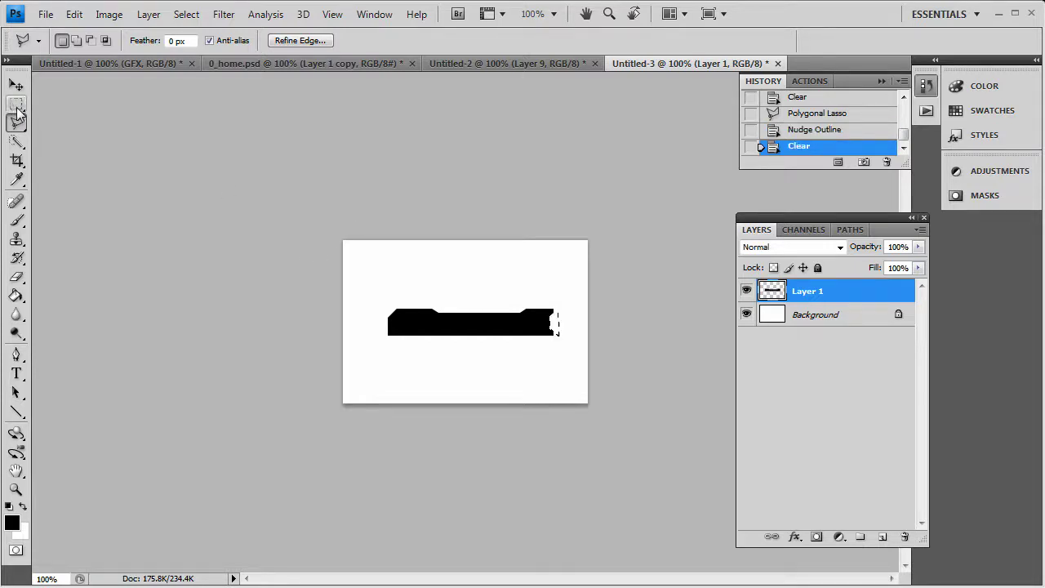
{"action": "left_click", "coordinate": [17, 107]}
{"action": "key", "text": "ctrl+d"}
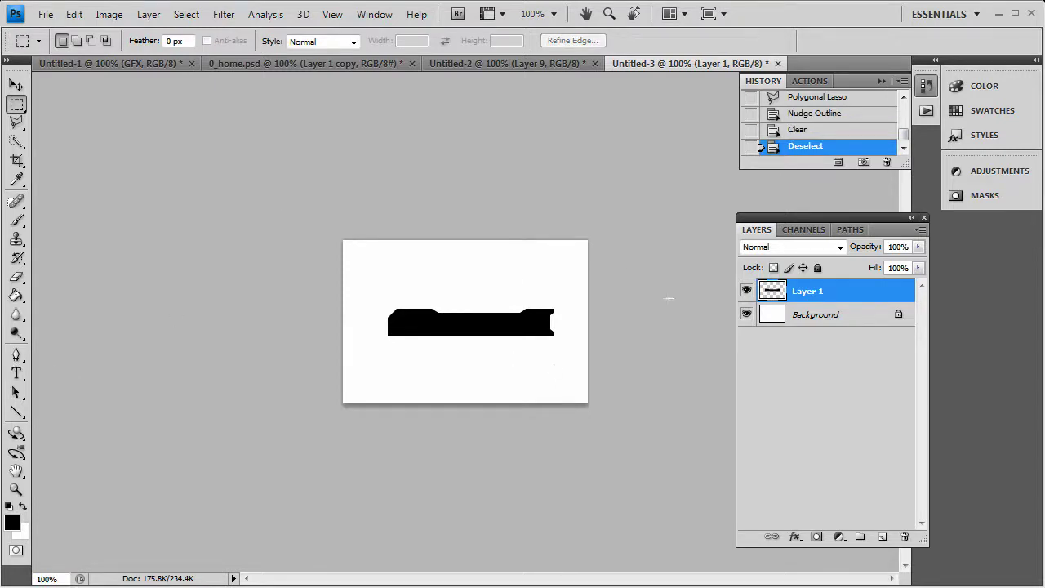
Give Layer 1 a 1 px bright blue Stroke in its blending options.
{"action": "right_click", "coordinate": [839, 296]}
{"action": "left_click", "coordinate": [925, 234]}
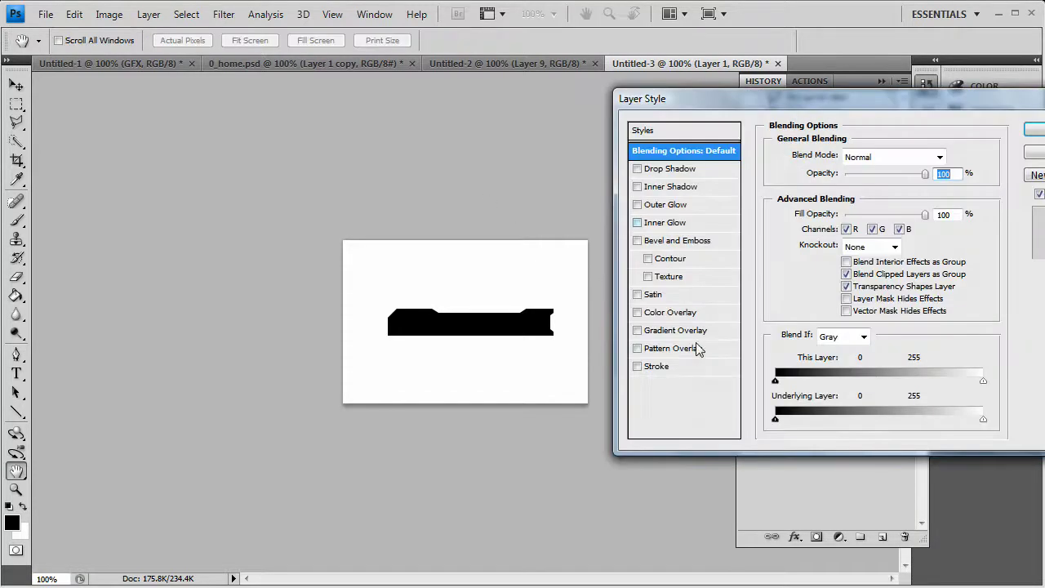
{"action": "left_click", "coordinate": [658, 366]}
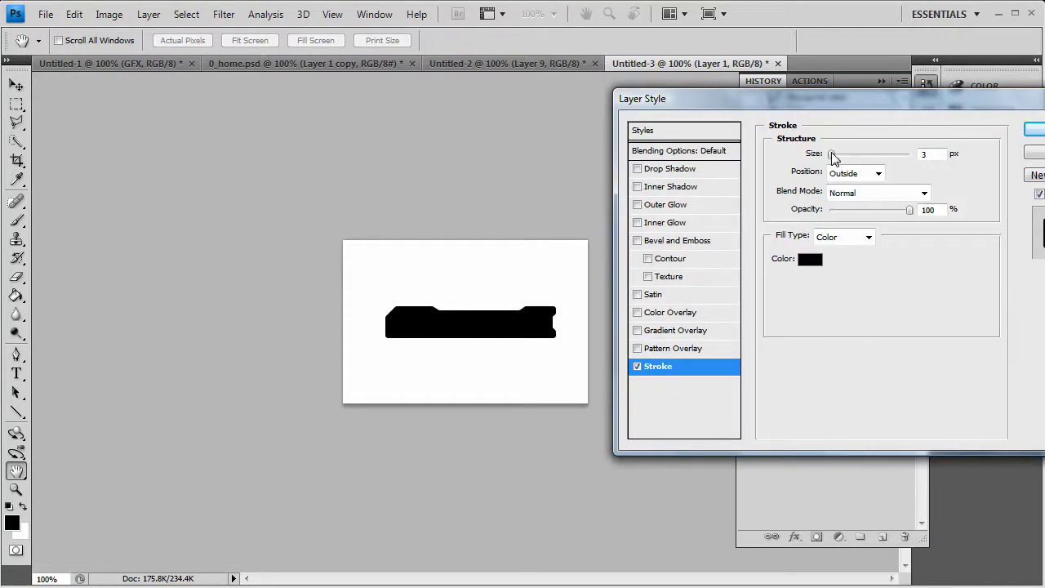
{"action": "left_click_drag", "start_coordinate": [831, 153], "coordinate": [828, 153]}
{"action": "left_click", "coordinate": [810, 261]}
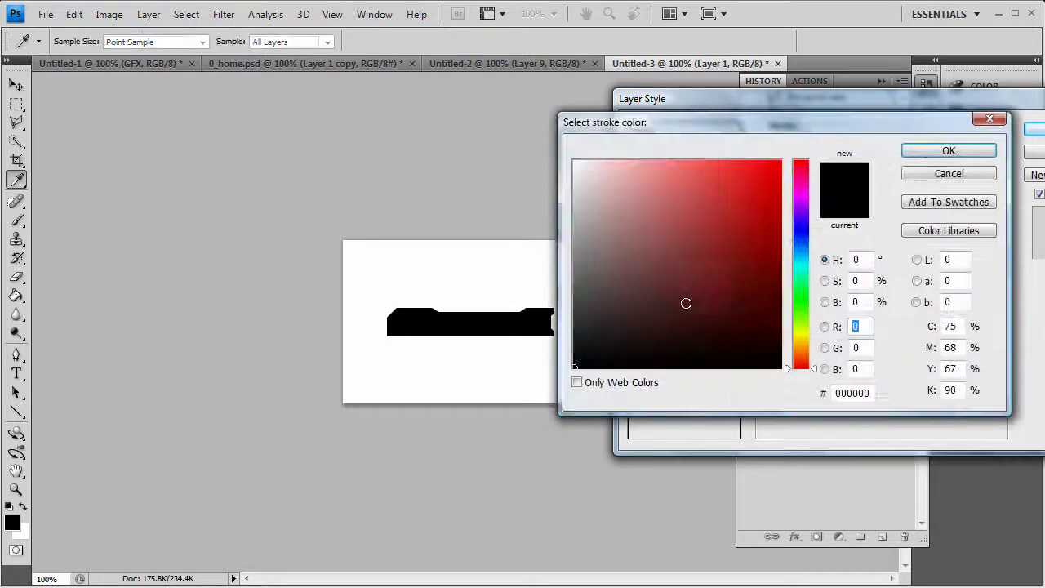
{"action": "left_click", "coordinate": [801, 248]}
{"action": "left_click_drag", "start_coordinate": [734, 214], "coordinate": [880, 141]}
{"action": "key", "text": "Return"}
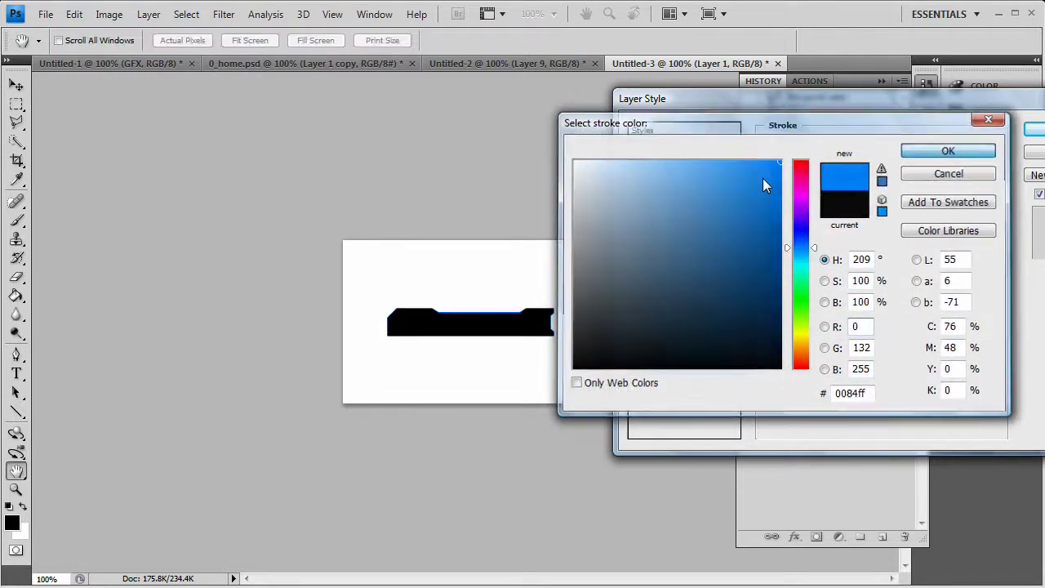
Enable Gradient Overlay and set the gradient's right stop to teal.
{"action": "left_click", "coordinate": [678, 329]}
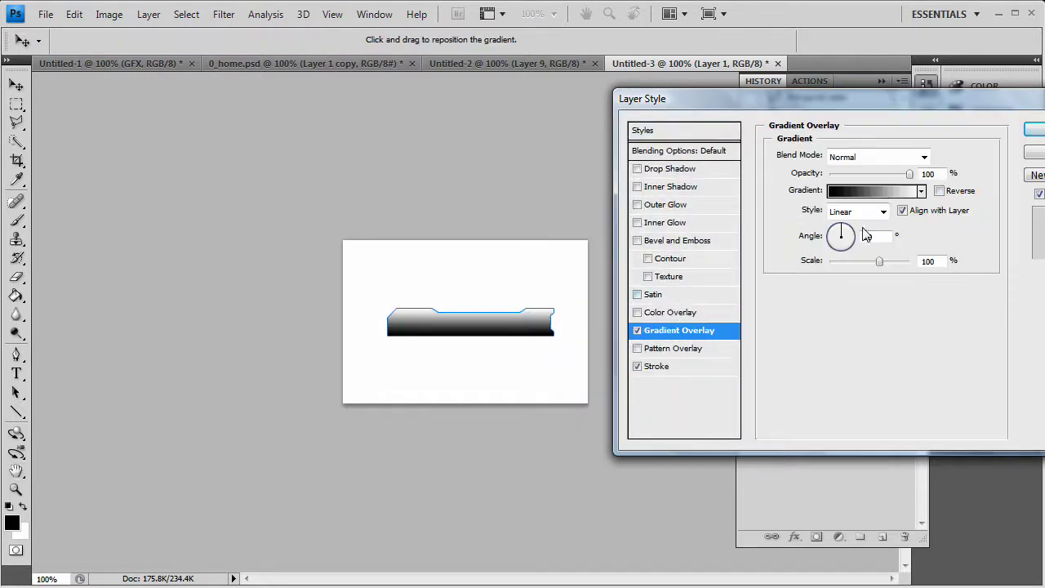
{"action": "left_click", "coordinate": [886, 192]}
{"action": "left_click", "coordinate": [806, 360]}
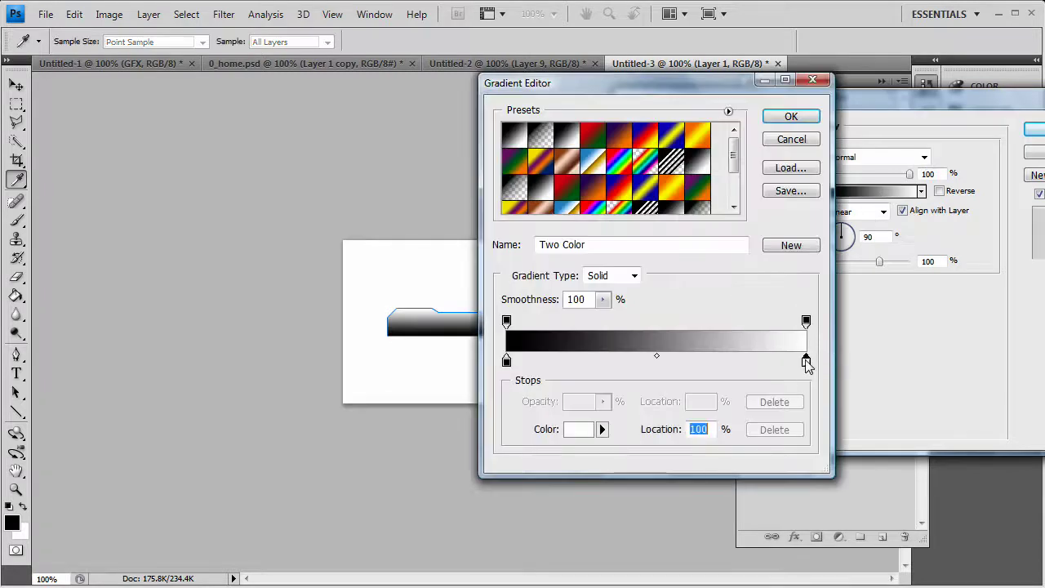
{"action": "left_click", "coordinate": [576, 431]}
{"action": "left_click", "coordinate": [797, 263]}
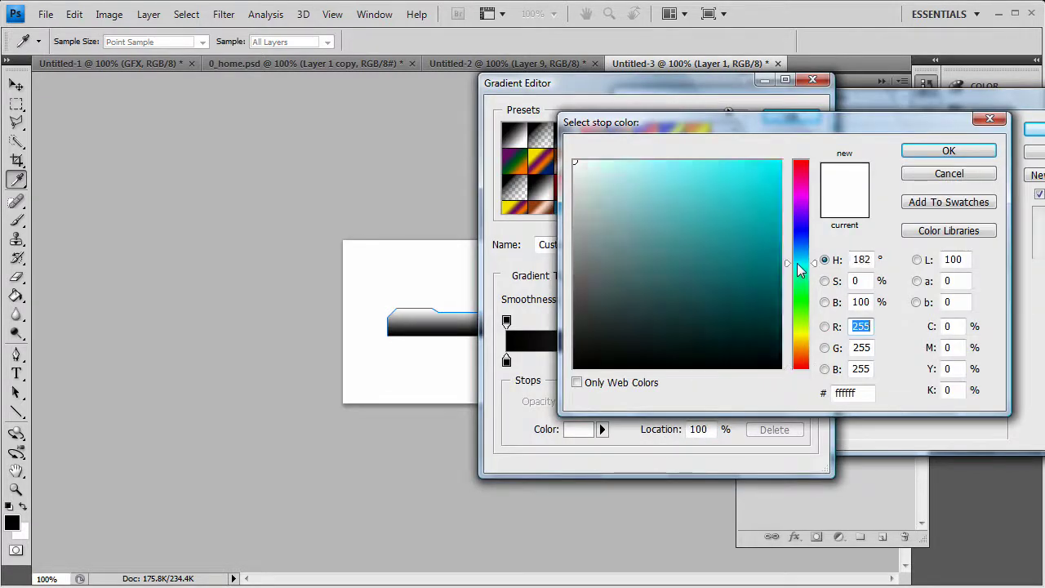
{"action": "left_click_drag", "start_coordinate": [626, 260], "coordinate": [787, 175]}
{"action": "mouse_move", "coordinate": [746, 224]}
{"action": "left_mouse_down"}
{"action": "mouse_move", "coordinate": [800, 227]}
{"action": "mouse_move", "coordinate": [800, 213]}
{"action": "left_mouse_up"}
{"action": "left_click", "coordinate": [928, 156]}
Set the gradient's left stop to teal 0093a9.
{"action": "left_click", "coordinate": [506, 361]}
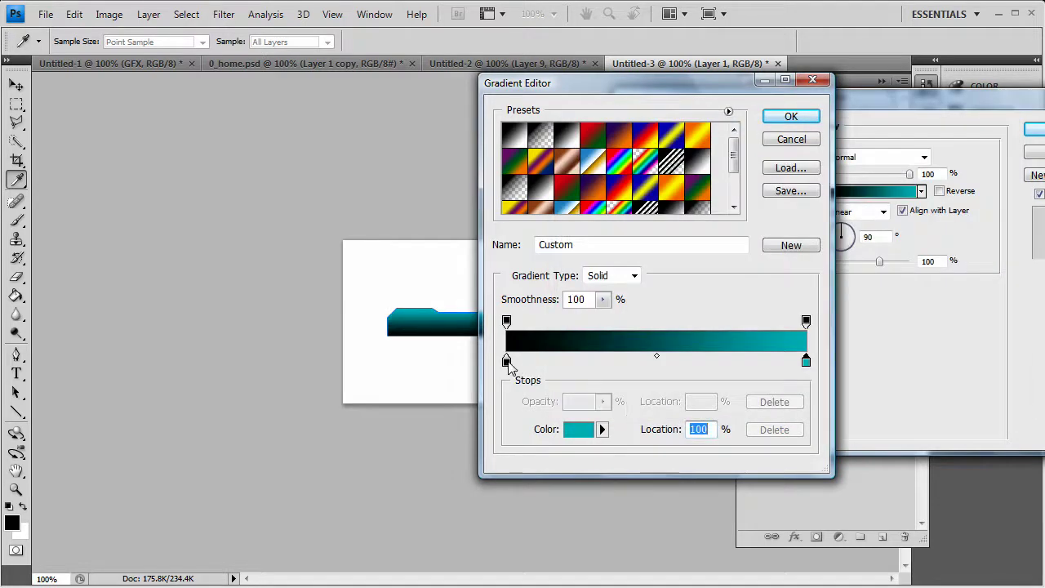
{"action": "left_click", "coordinate": [582, 432]}
{"action": "left_click", "coordinate": [820, 268]}
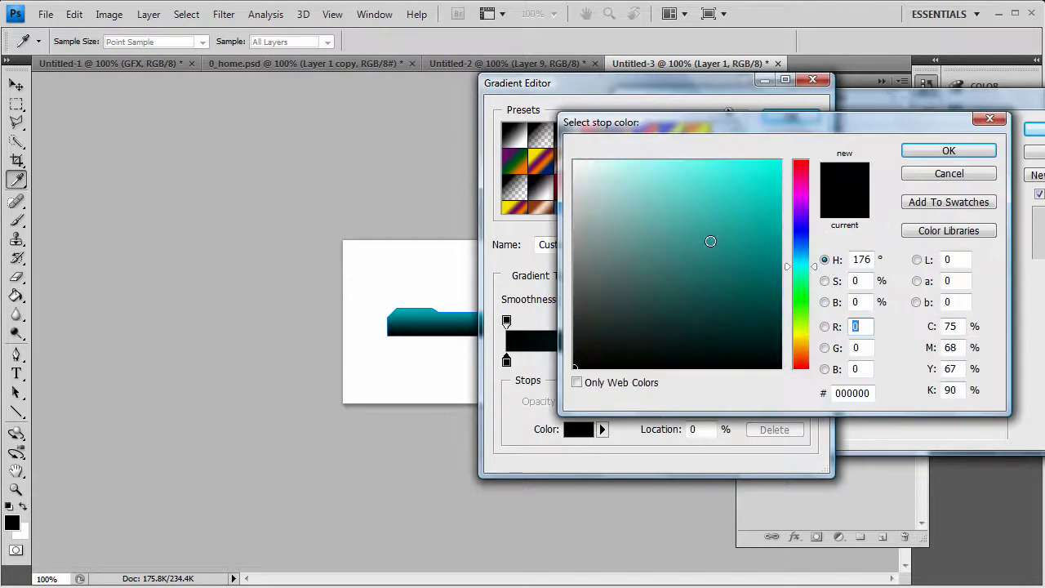
{"action": "left_click_drag", "start_coordinate": [698, 248], "coordinate": [804, 204]}
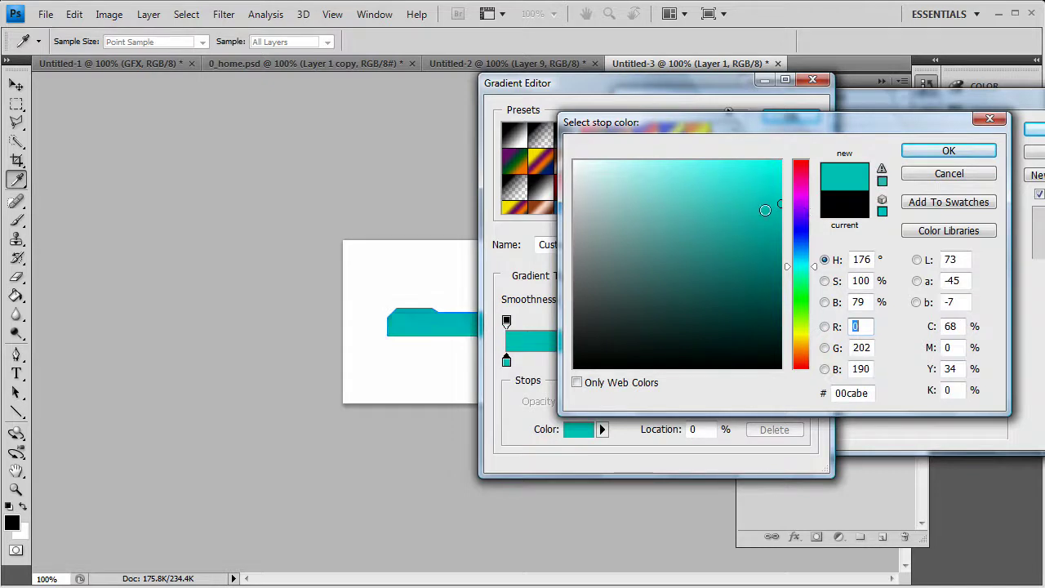
{"action": "left_click", "coordinate": [780, 231]}
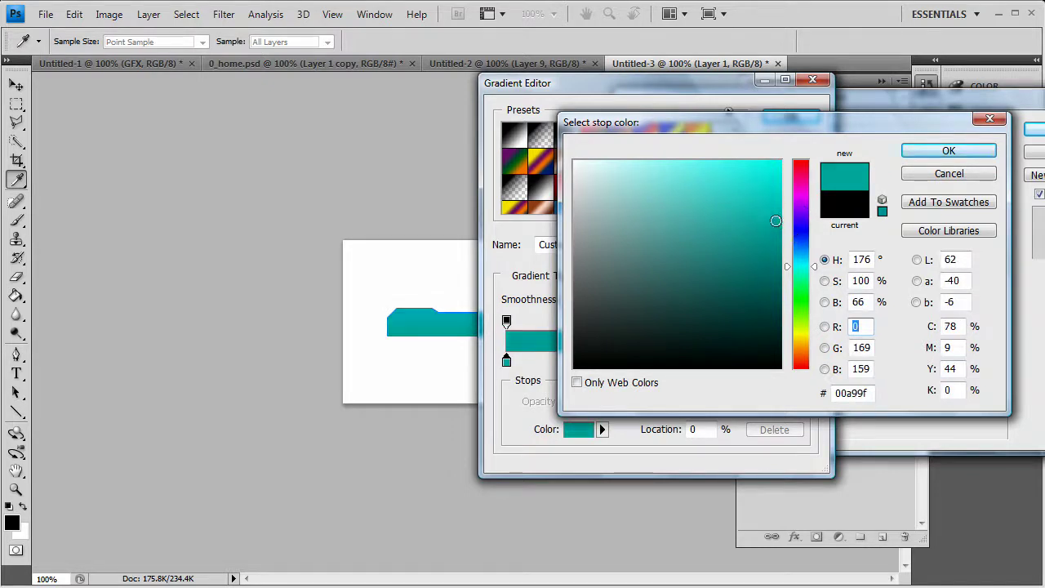
{"action": "left_click", "coordinate": [781, 212]}
{"action": "left_click", "coordinate": [785, 230]}
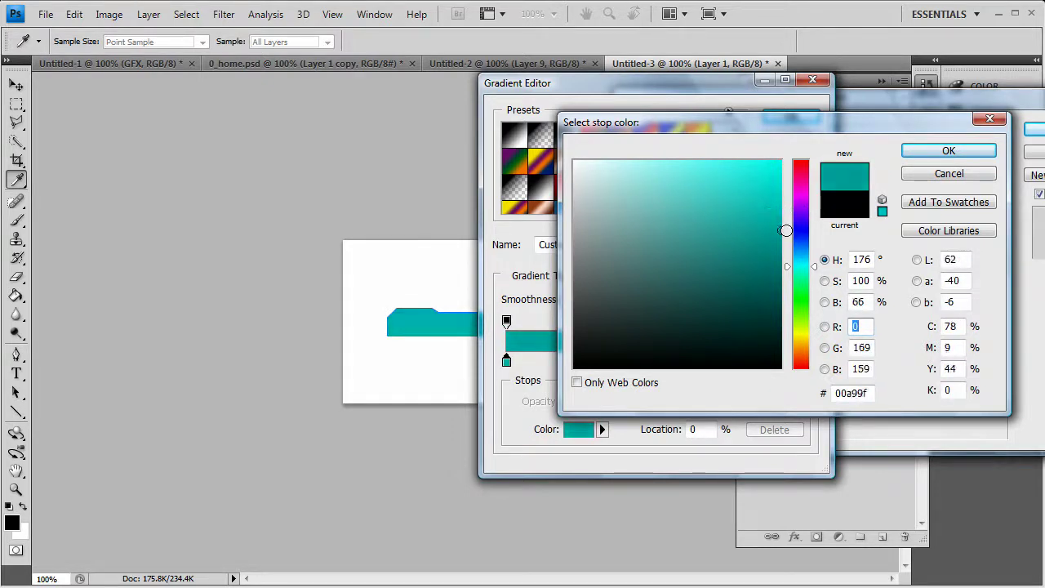
{"action": "left_click", "coordinate": [814, 263]}
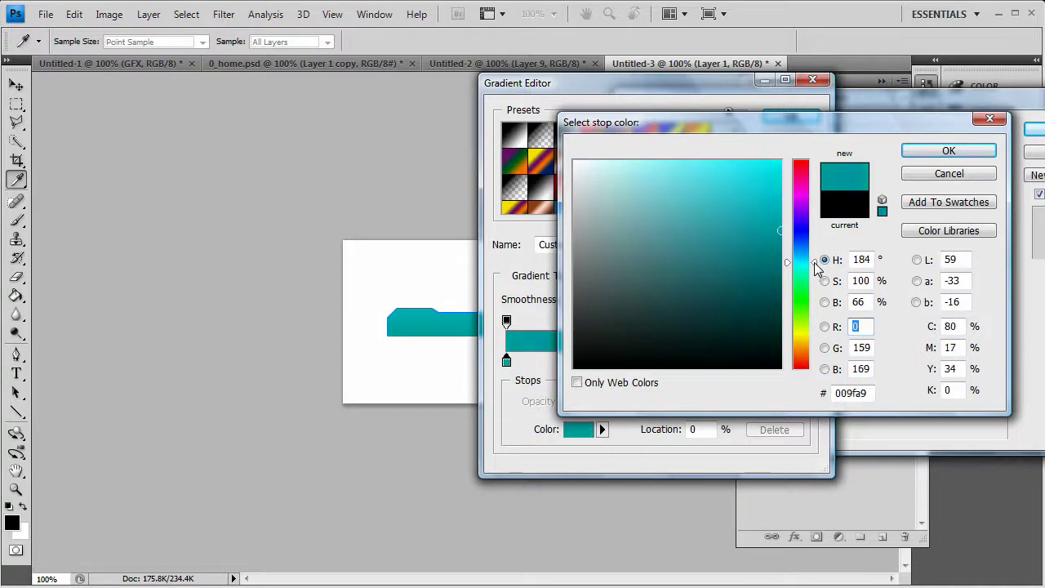
{"action": "left_click", "coordinate": [814, 260]}
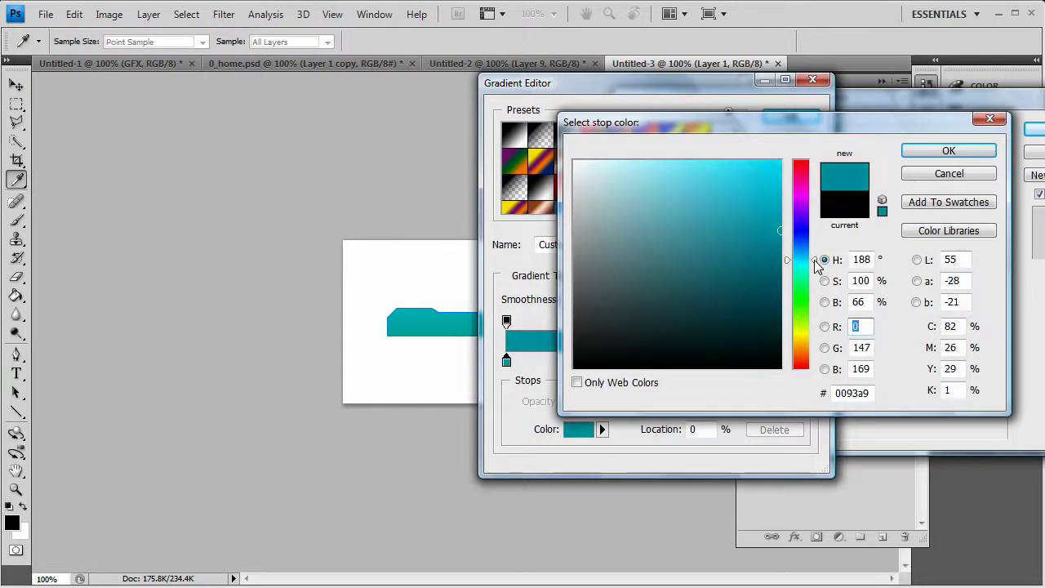
{"action": "left_click", "coordinate": [946, 152]}
Accept the teal gradient and move the Layer Style window aside.
{"action": "left_click_drag", "start_coordinate": [692, 90], "coordinate": [719, 121]}
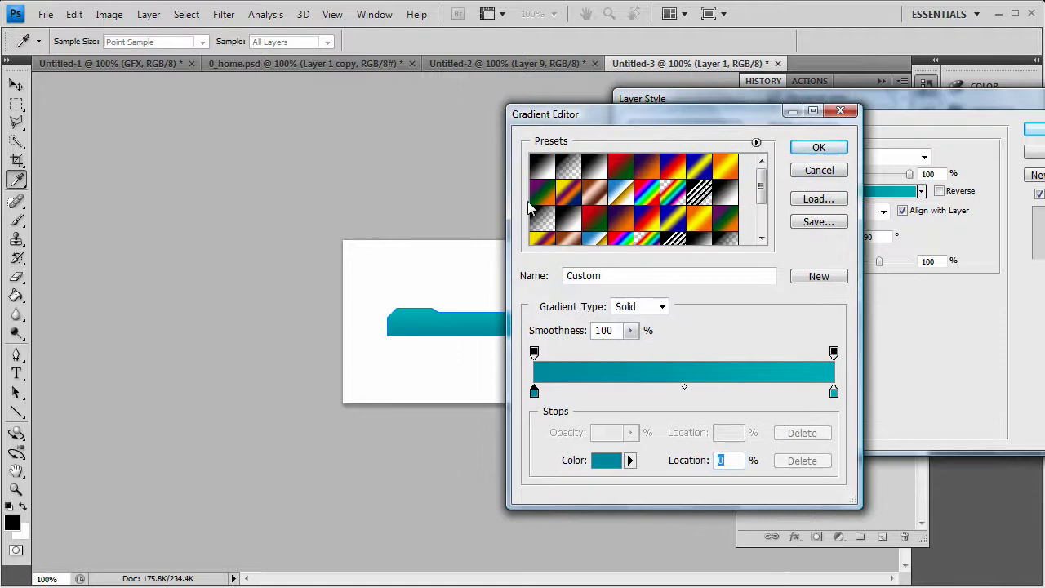
{"action": "left_click", "coordinate": [819, 147]}
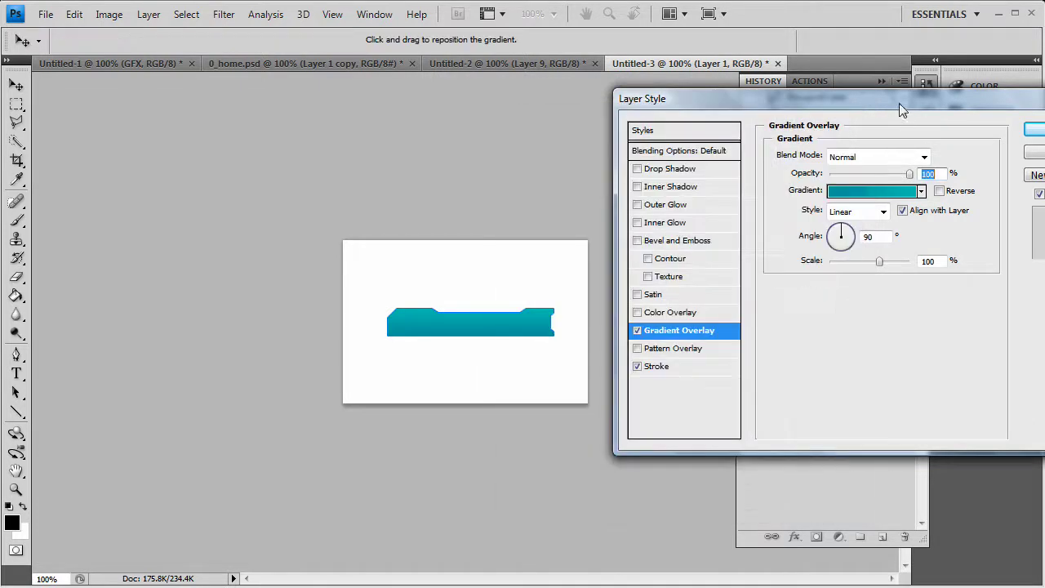
{"action": "left_click_drag", "start_coordinate": [899, 103], "coordinate": [856, 109]}
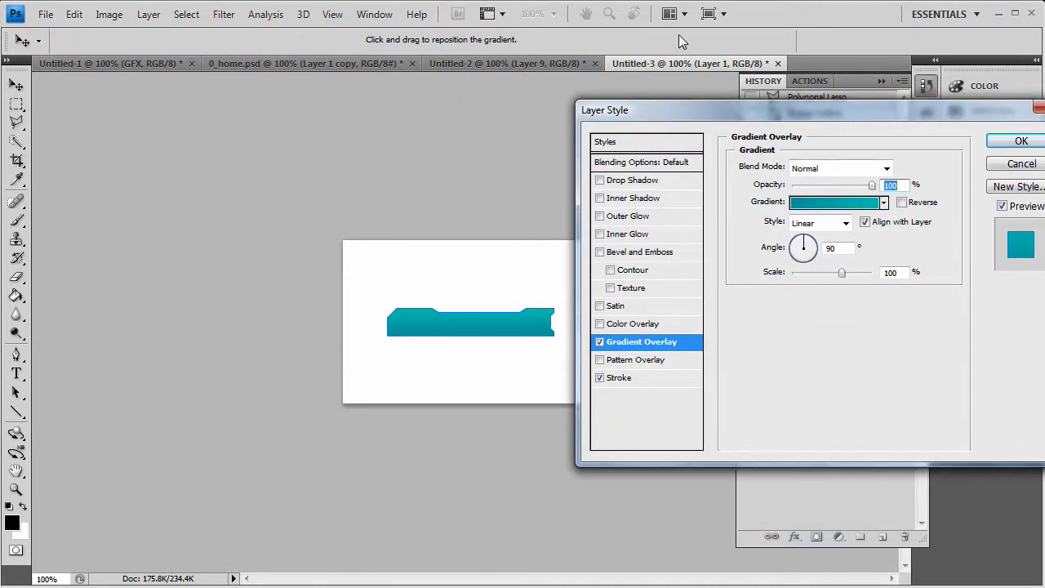
{"action": "left_click_drag", "start_coordinate": [700, 111], "coordinate": [732, 137]}
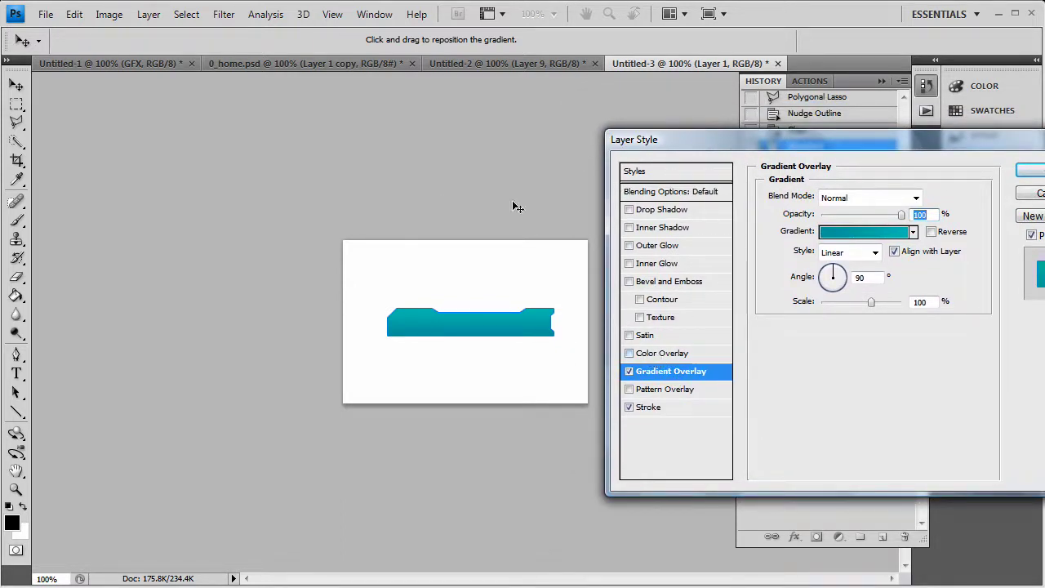
Switch the Stroke fill type to Gradient and set its right stop to dark teal 008ea8.
{"action": "left_click", "coordinate": [651, 408]}
{"action": "left_click", "coordinate": [840, 279]}
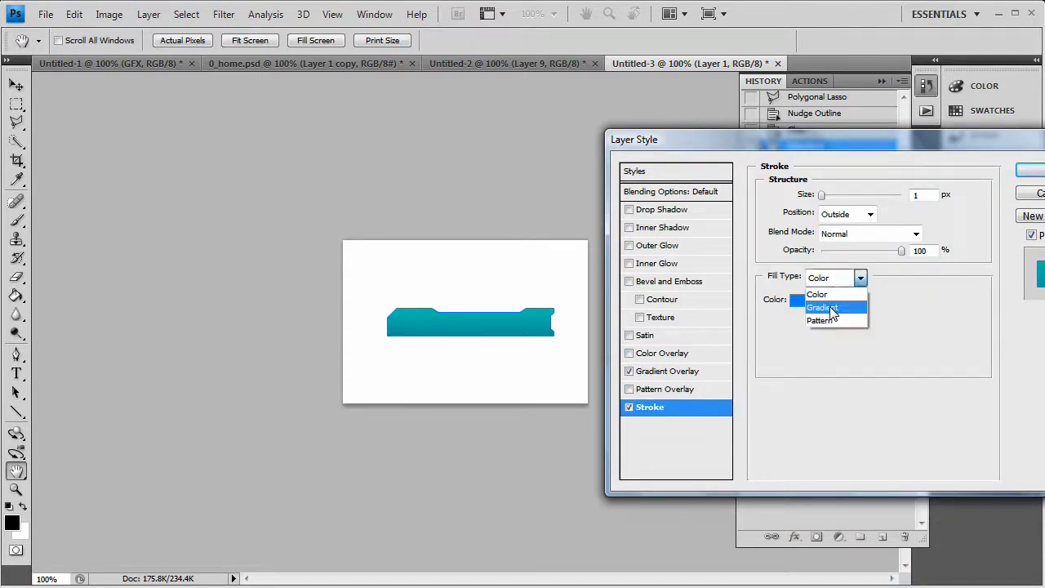
{"action": "left_click", "coordinate": [852, 306]}
{"action": "left_click", "coordinate": [857, 302]}
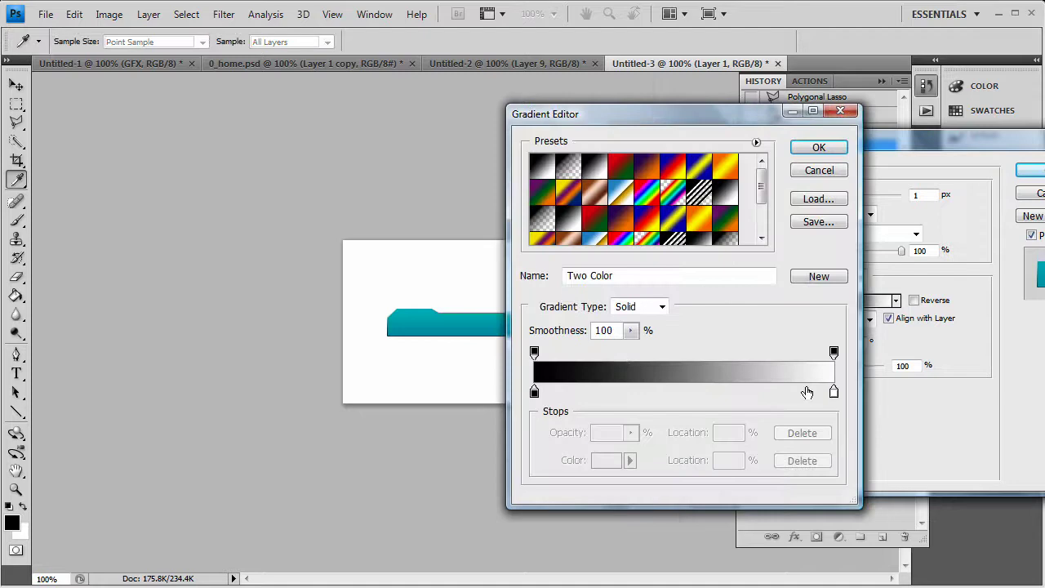
{"action": "left_click", "coordinate": [833, 393]}
{"action": "left_click", "coordinate": [598, 465]}
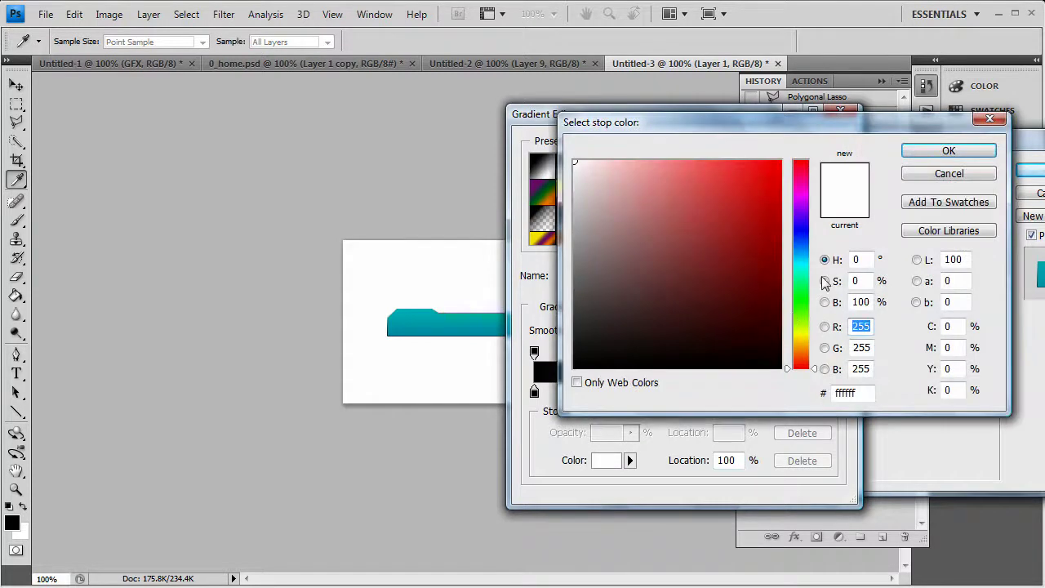
{"action": "left_click", "coordinate": [802, 260]}
{"action": "left_click", "coordinate": [780, 232]}
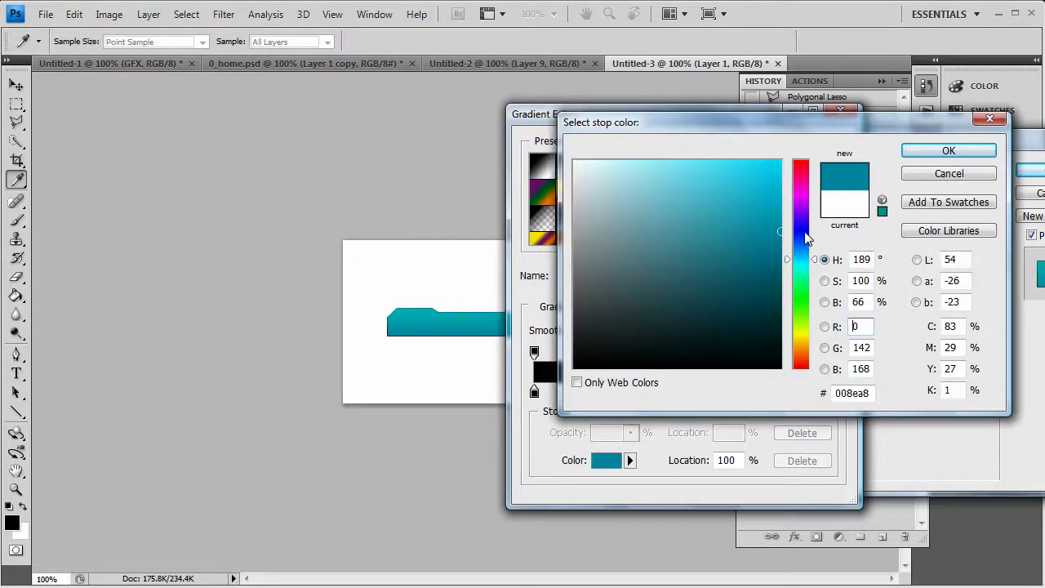
{"action": "left_click", "coordinate": [980, 153]}
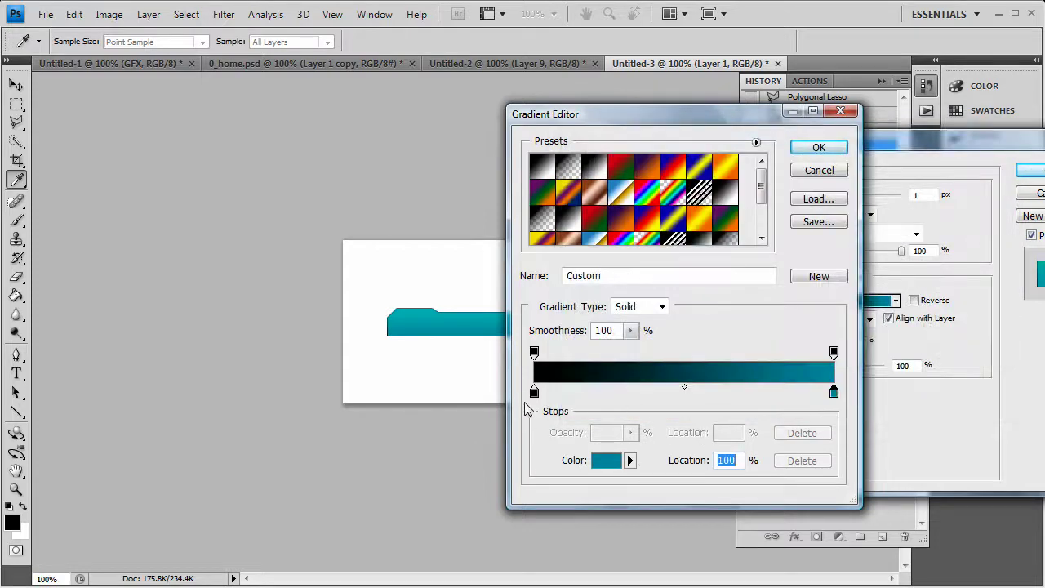
Set the stroke gradient's left stop to bright cyan 00c6ff.
{"action": "left_click", "coordinate": [535, 393]}
{"action": "left_click", "coordinate": [608, 462]}
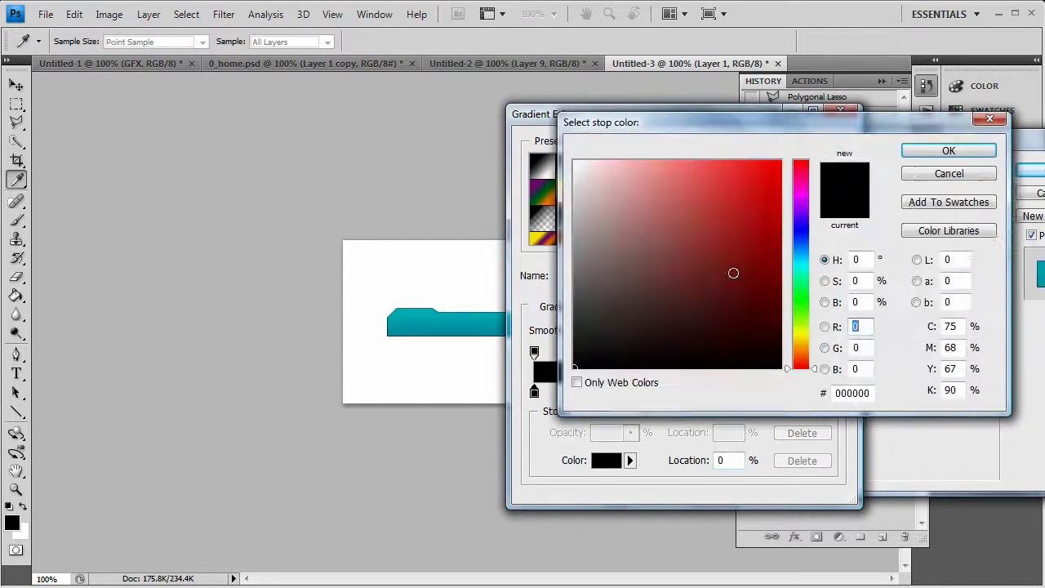
{"action": "left_click", "coordinate": [802, 262]}
{"action": "left_click_drag", "start_coordinate": [756, 260], "coordinate": [810, 145]}
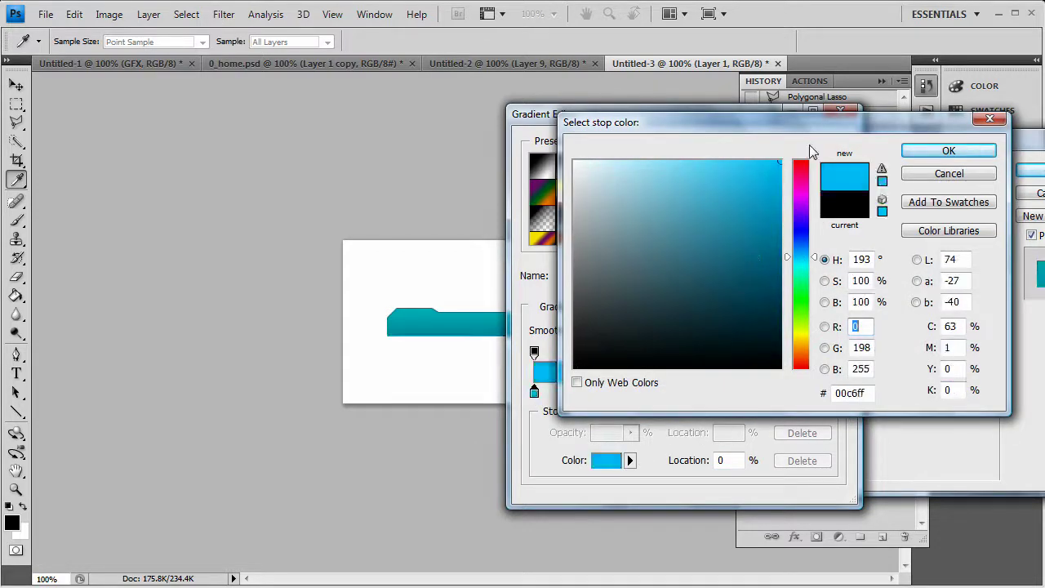
{"action": "left_click", "coordinate": [973, 152]}
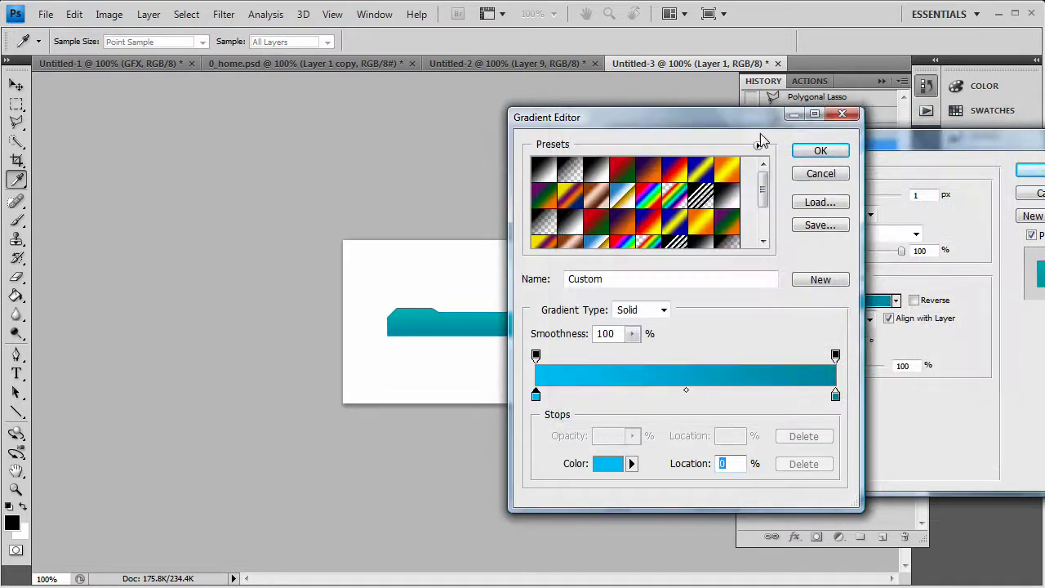
Accept the stroke gradient and add a white Satin in Lighten mode at 21% opacity.
{"action": "left_click", "coordinate": [868, 176]}
{"action": "left_click", "coordinate": [653, 335]}
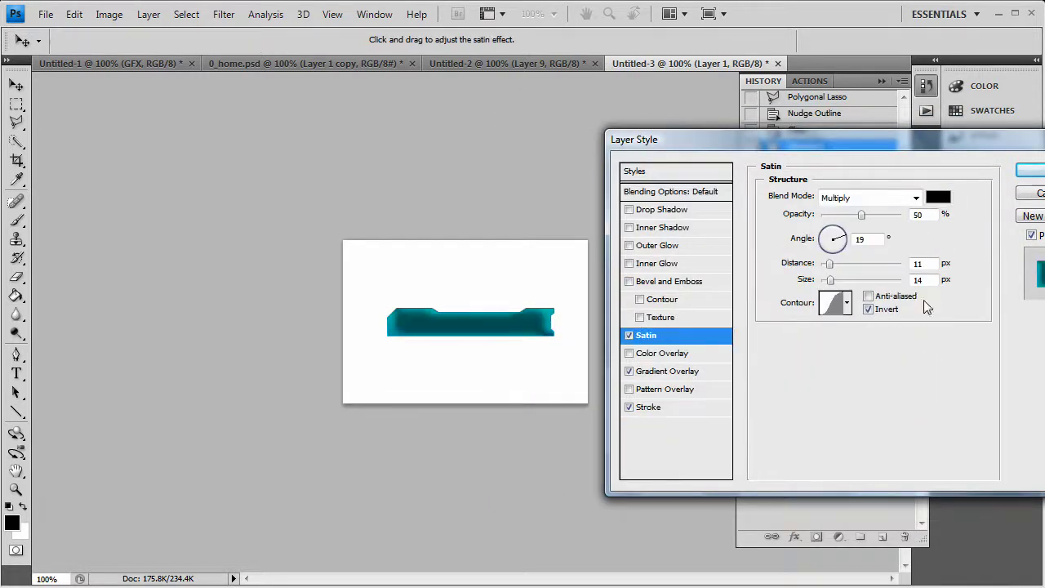
{"action": "left_click", "coordinate": [938, 196]}
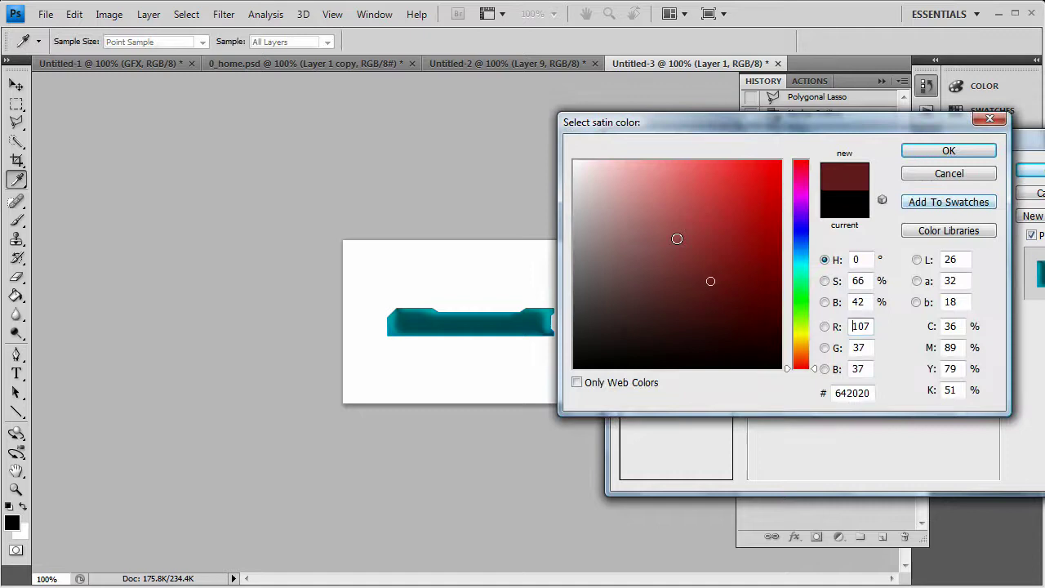
{"action": "left_click", "coordinate": [949, 151]}
{"action": "left_click", "coordinate": [866, 198]}
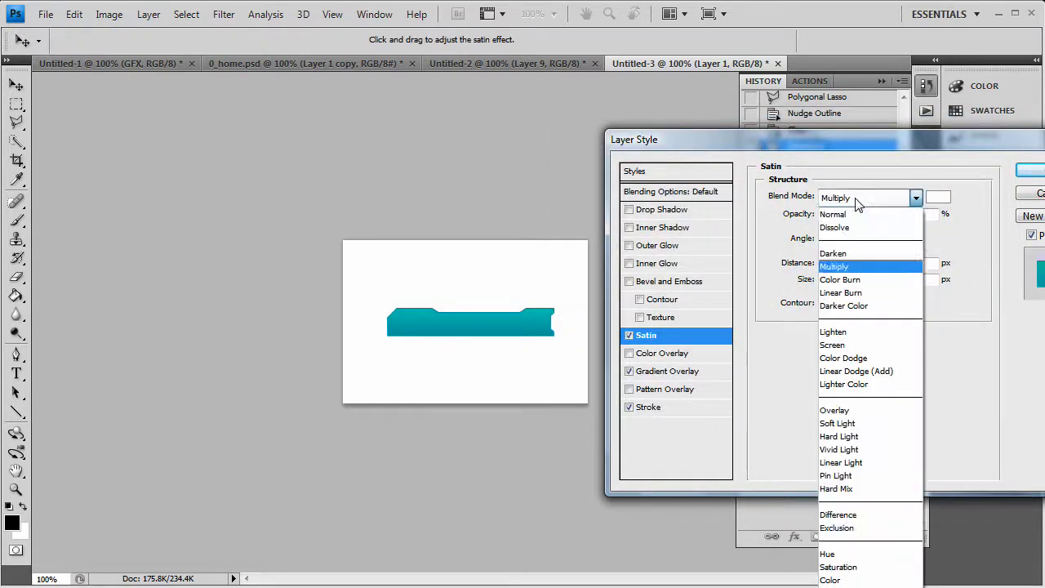
{"action": "left_click", "coordinate": [845, 332]}
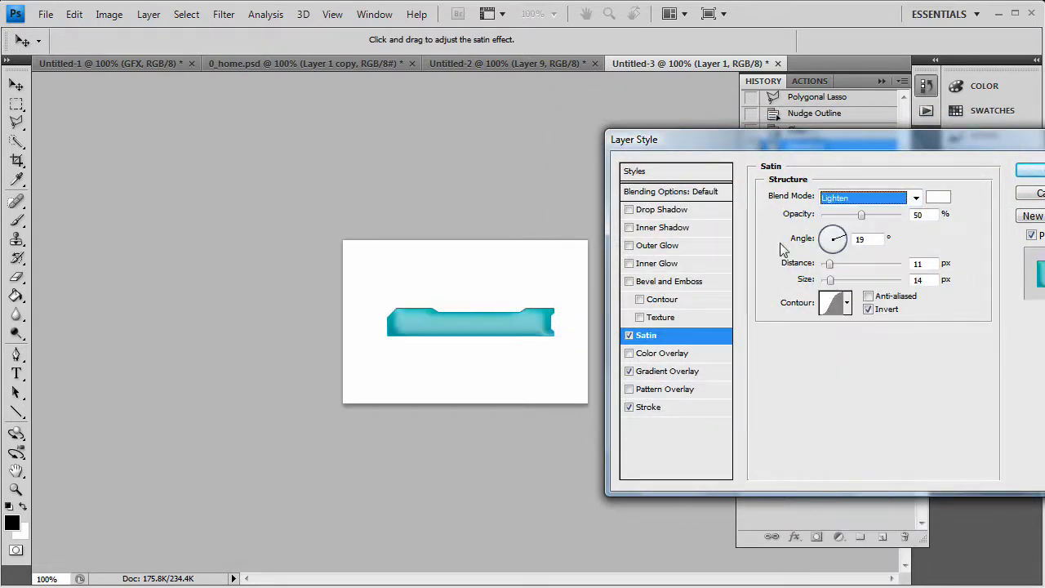
{"action": "left_click_drag", "start_coordinate": [863, 217], "coordinate": [839, 222]}
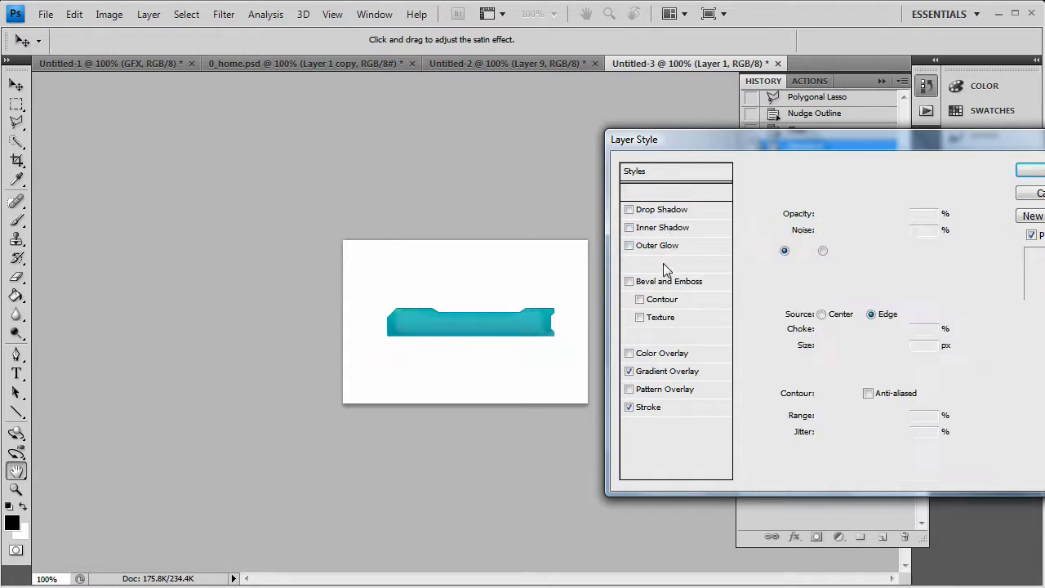
Add a white Inner Glow in Normal mode and apply the layer style.
{"action": "left_click", "coordinate": [665, 268]}
{"action": "left_click", "coordinate": [853, 199]}
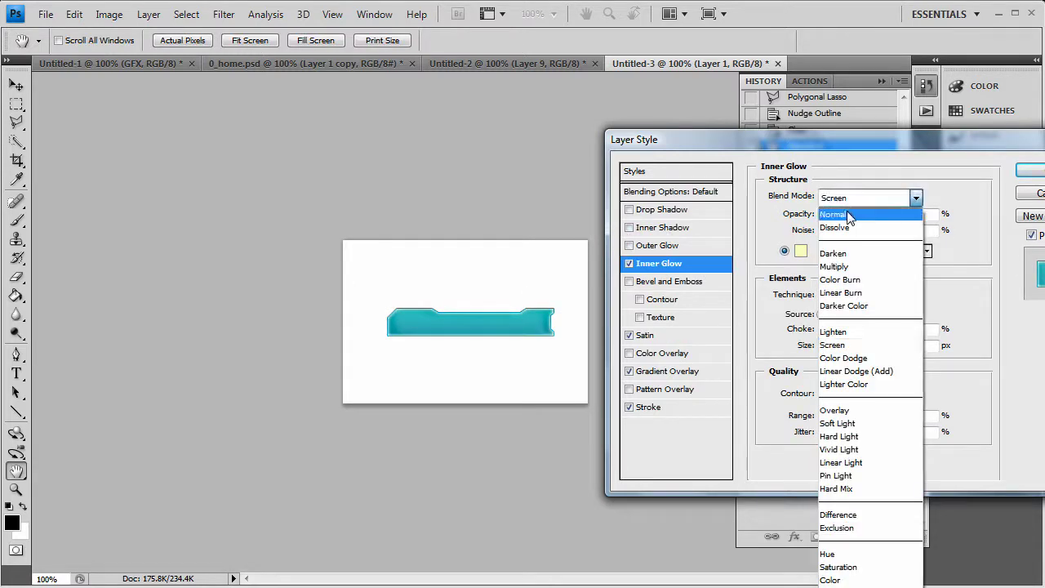
{"action": "left_click", "coordinate": [835, 214]}
{"action": "left_click", "coordinate": [801, 251]}
{"action": "left_click", "coordinate": [575, 162]}
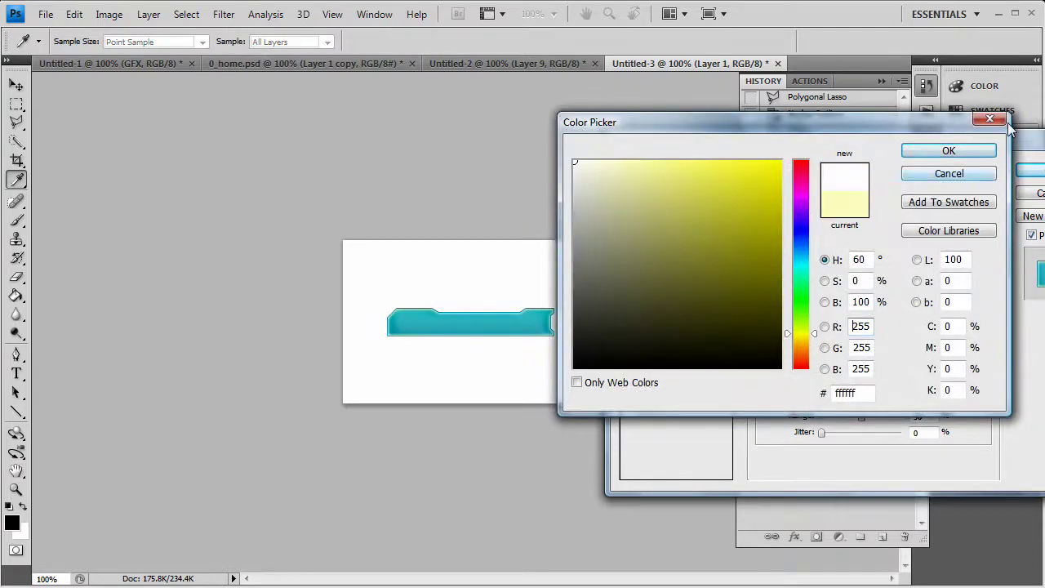
{"action": "left_click", "coordinate": [951, 154]}
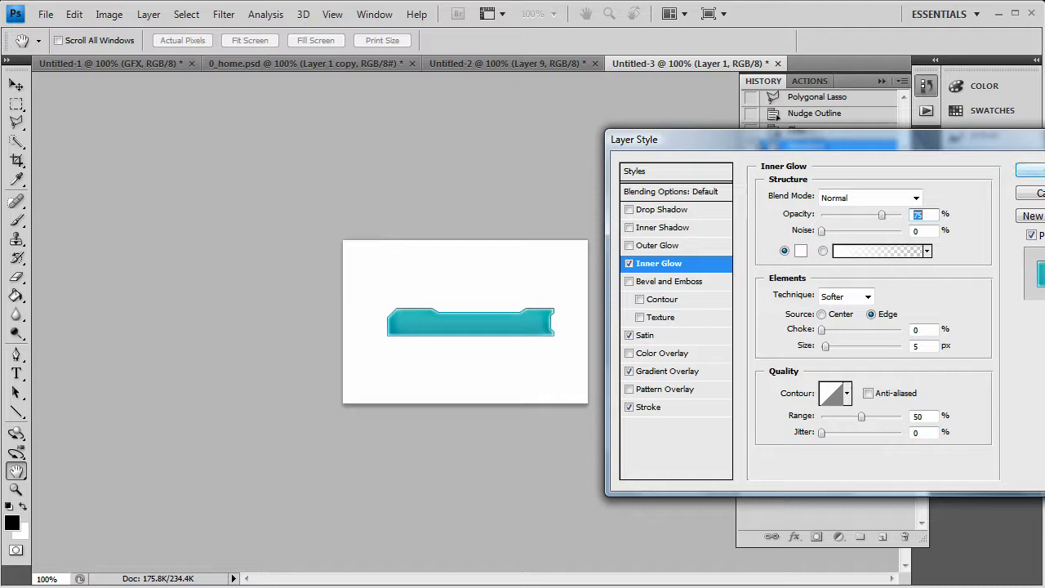
{"action": "key", "text": "Return"}
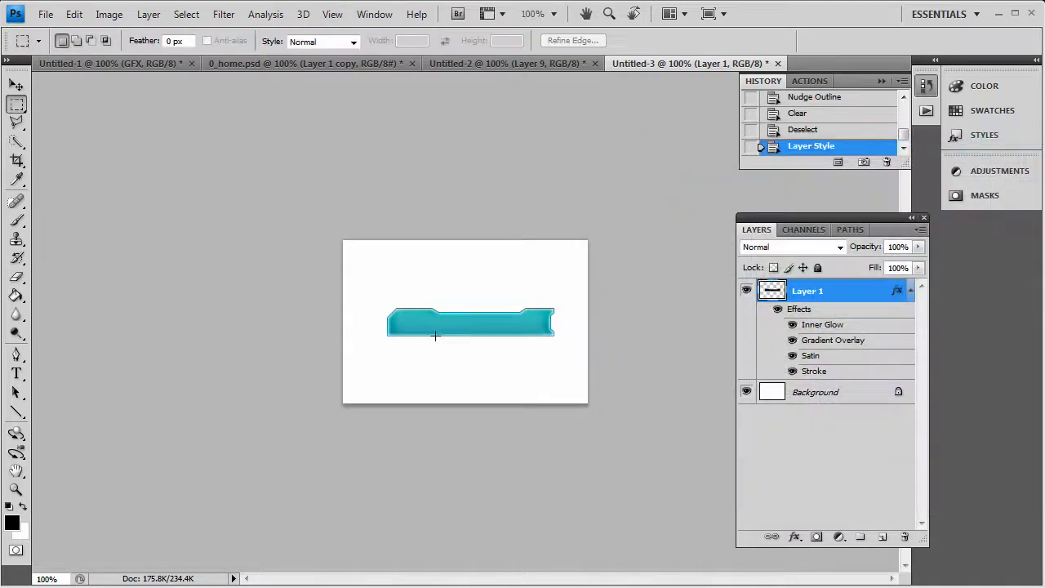
Rename Layer 1 to 'Main Button' and collapse its effects list.
{"action": "left_click", "coordinate": [826, 394]}
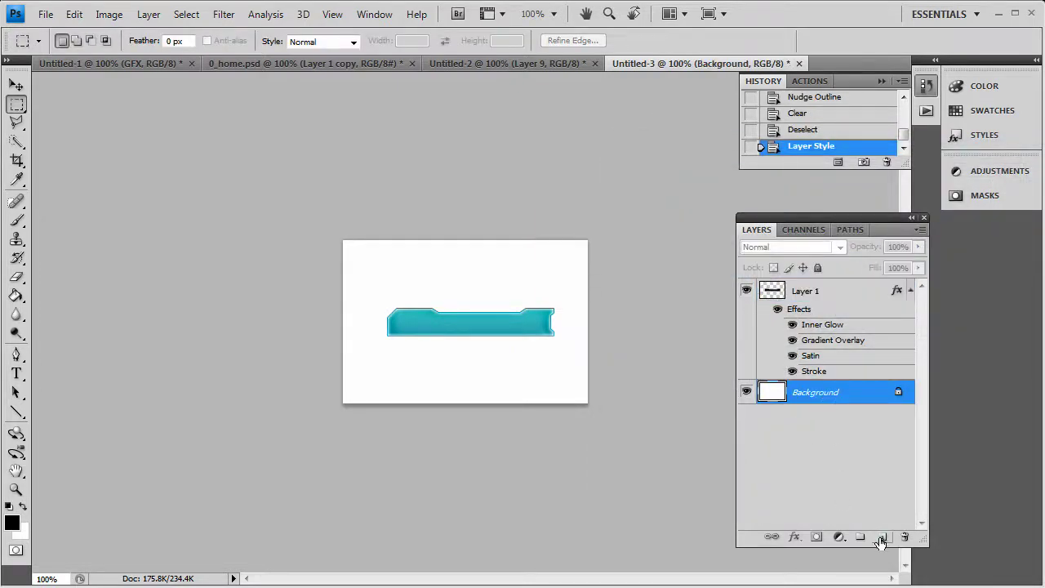
{"action": "double_click", "coordinate": [809, 292]}
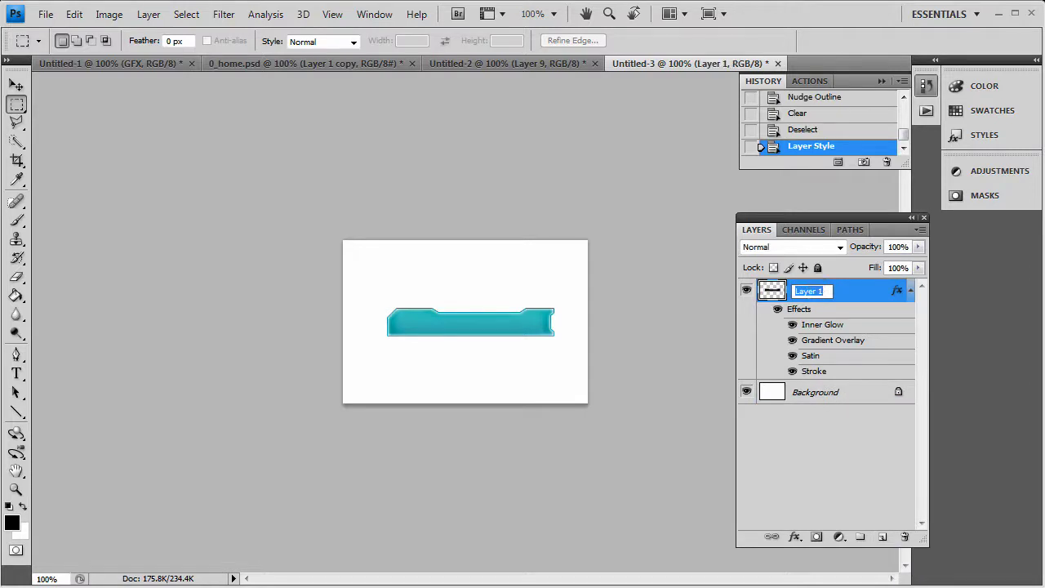
{"action": "type", "text": "Main Button"}
{"action": "key", "text": "Return"}
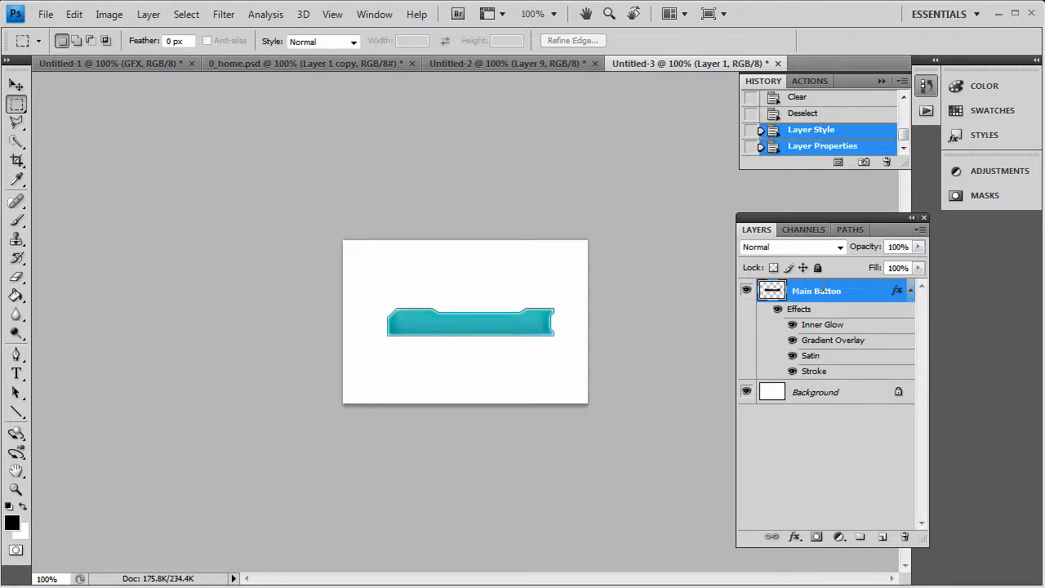
{"action": "left_click", "coordinate": [910, 290]}
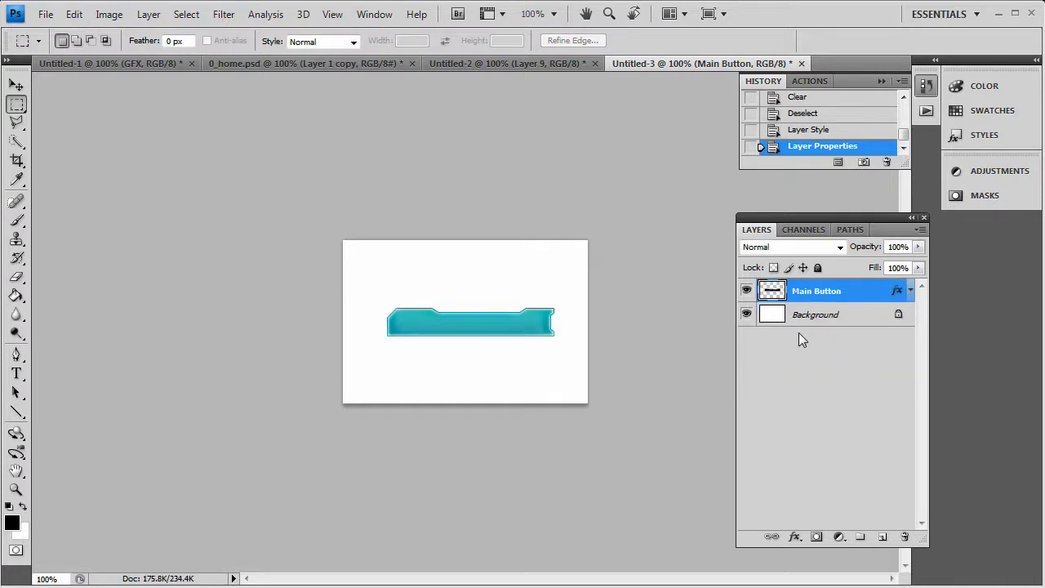
Add a new layer above Background named 'Top Bg'.
{"action": "left_click", "coordinate": [841, 316]}
{"action": "left_click", "coordinate": [882, 537]}
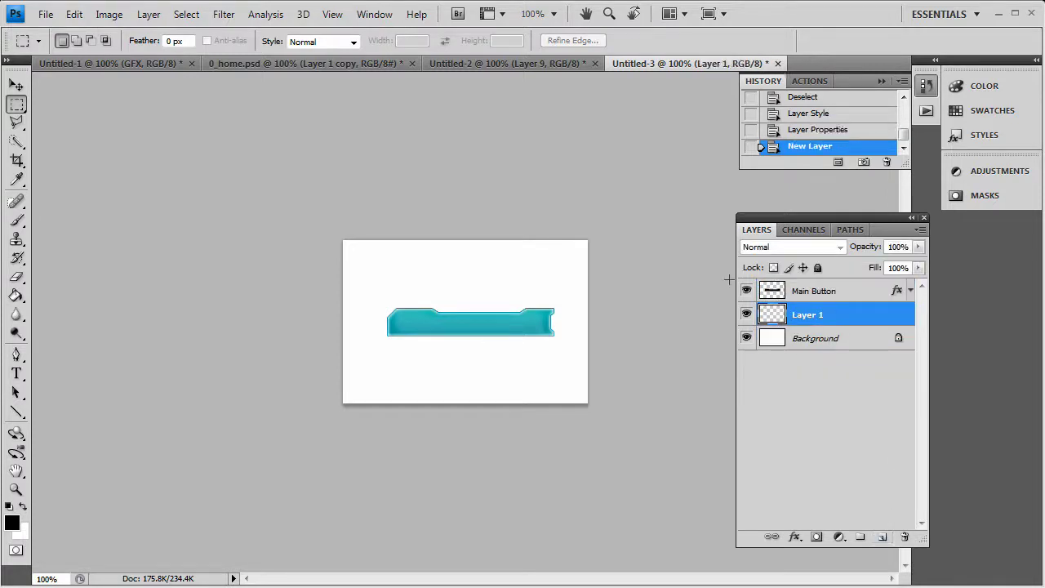
{"action": "double_click", "coordinate": [807, 315]}
{"action": "type", "text": "Top Bg"}
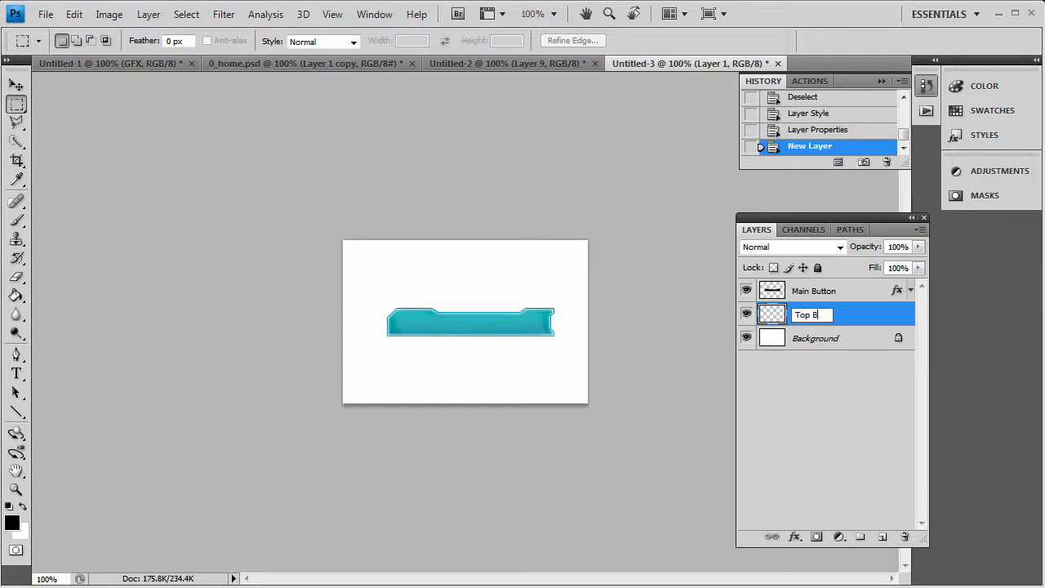
{"action": "key", "text": "Return"}
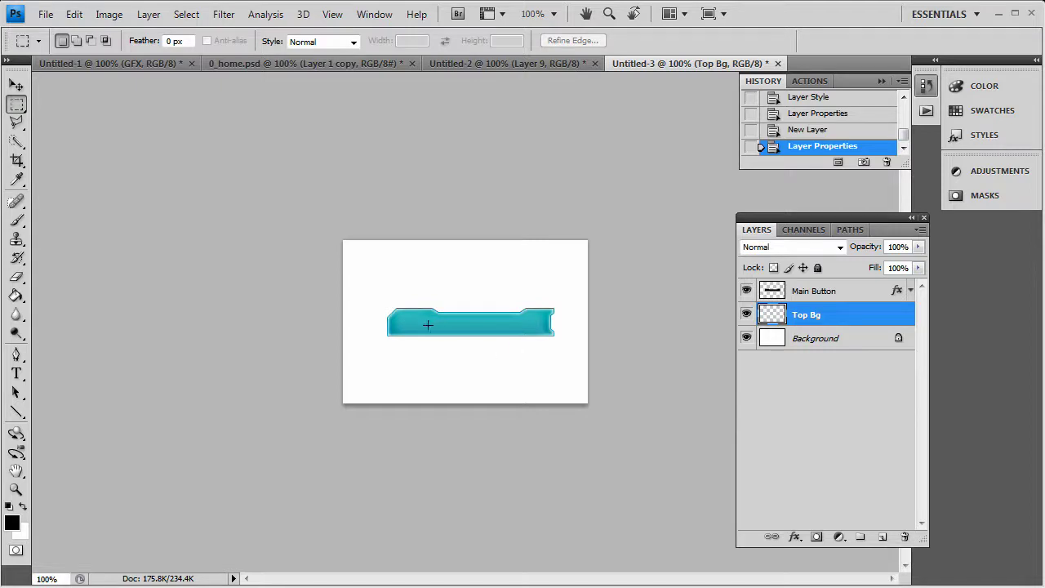
On Top Bg, marquee a thin strip along the button's raised top and fill it black.
{"action": "left_click_drag", "start_coordinate": [542, 314], "coordinate": [534, 307]}
{"action": "left_click_drag", "start_coordinate": [526, 309], "coordinate": [528, 309]}
{"action": "left_click", "coordinate": [529, 315]}
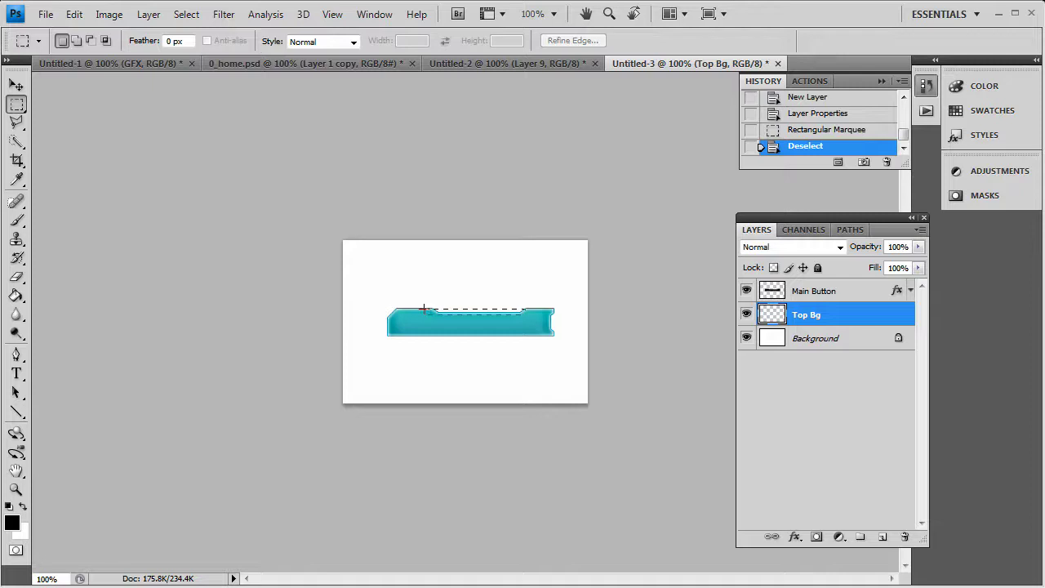
{"action": "left_click_drag", "start_coordinate": [421, 308], "coordinate": [422, 314]}
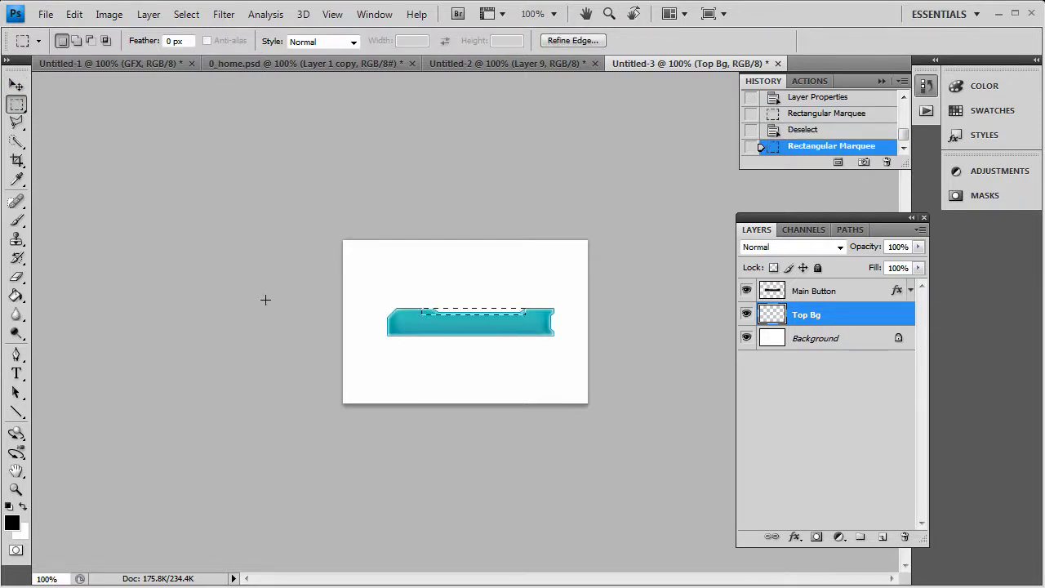
{"action": "left_click", "coordinate": [17, 296]}
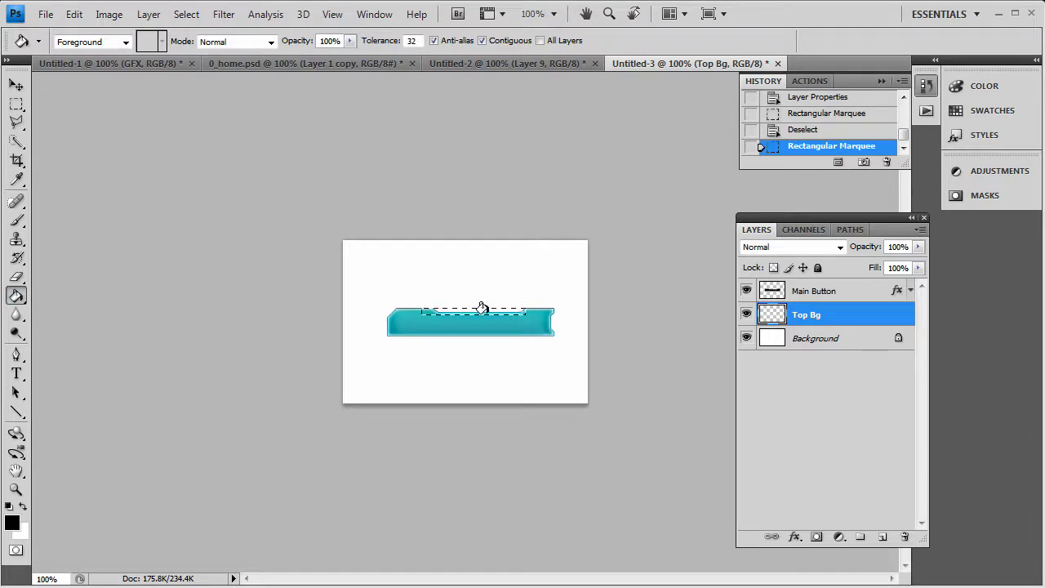
{"action": "left_click", "coordinate": [482, 307]}
{"action": "key", "text": "m"}
{"action": "key", "text": "ctrl+d"}
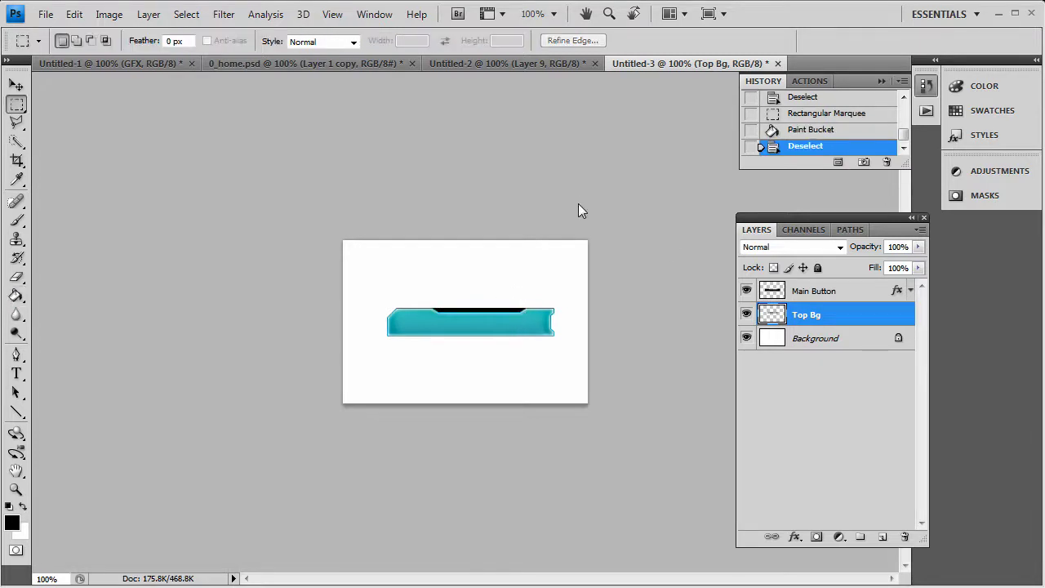
Enable a Gradient Overlay on Top Bg with an orange-yellow ffc000 right stop.
{"action": "right_click", "coordinate": [830, 304]}
{"action": "left_click", "coordinate": [801, 318]}
{"action": "right_click", "coordinate": [804, 317]}
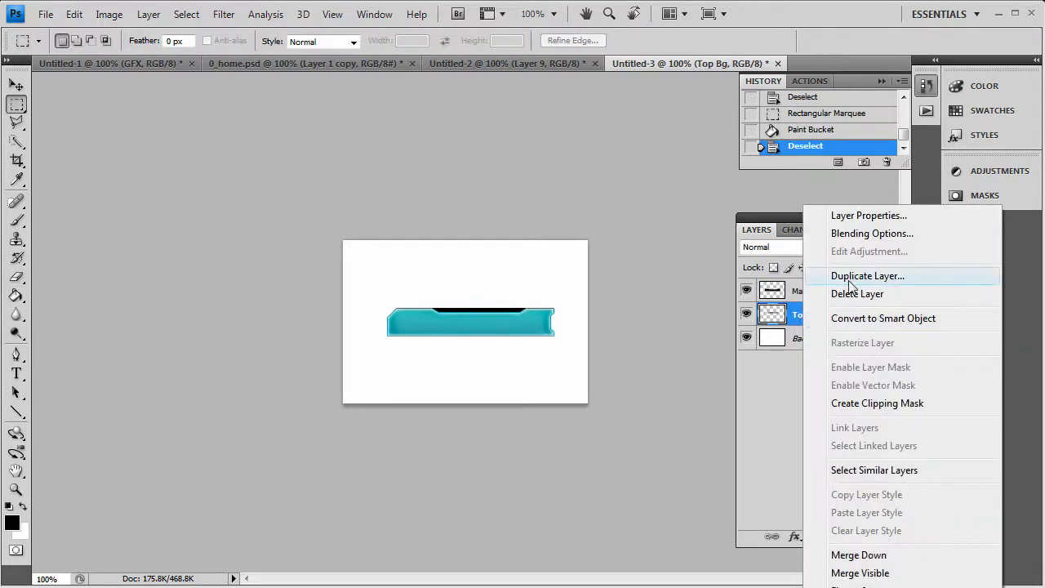
{"action": "left_click", "coordinate": [866, 234]}
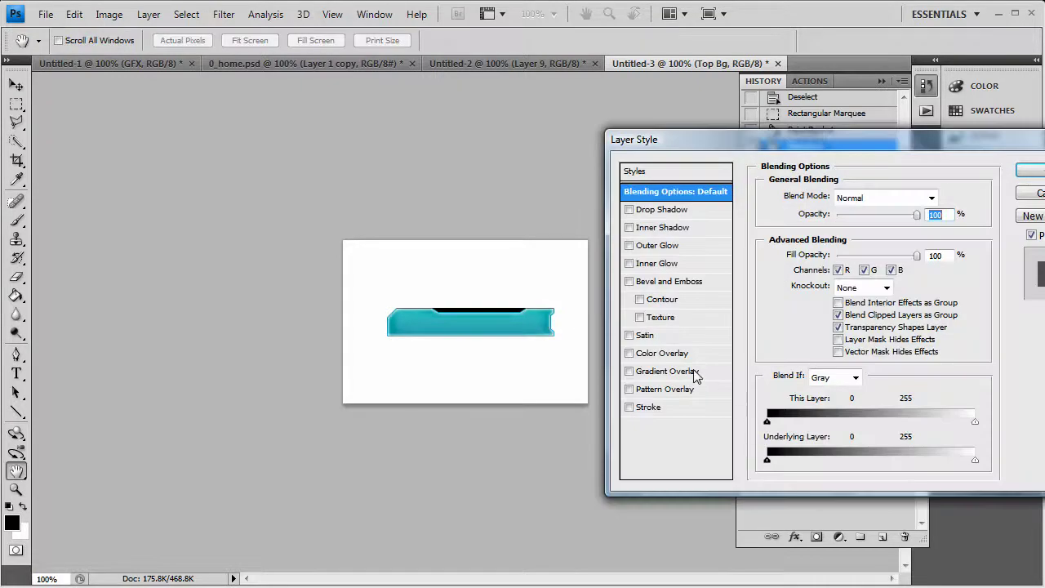
{"action": "left_click", "coordinate": [674, 371]}
{"action": "left_click", "coordinate": [866, 232]}
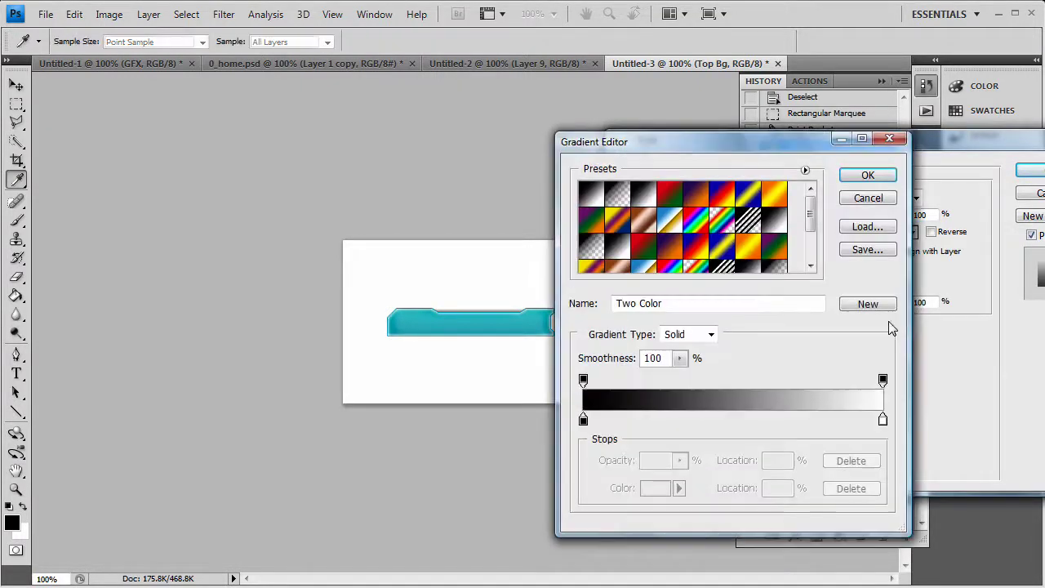
{"action": "left_click", "coordinate": [883, 419]}
{"action": "left_click", "coordinate": [656, 489]}
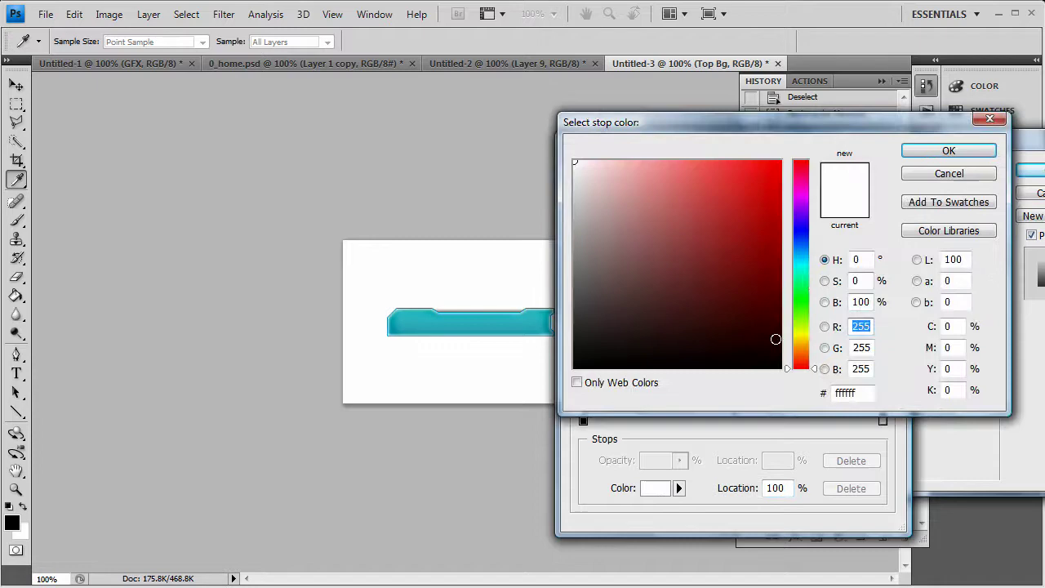
{"action": "left_click_drag", "start_coordinate": [800, 349], "coordinate": [804, 343]}
{"action": "left_click_drag", "start_coordinate": [714, 216], "coordinate": [782, 160]}
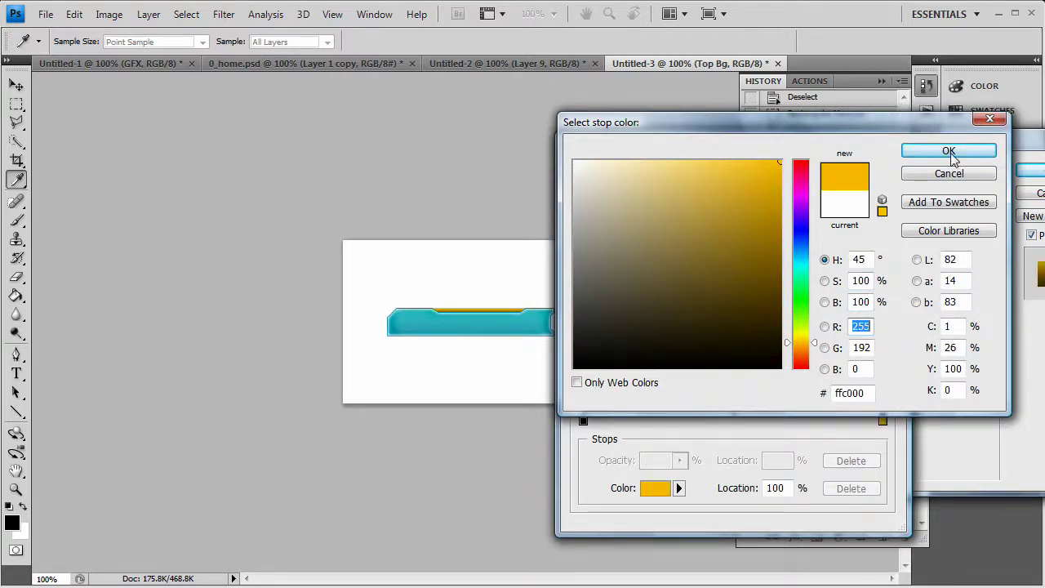
{"action": "left_click", "coordinate": [953, 155]}
Set the gradient's left stop to dark brown and accept the gradient.
{"action": "left_click", "coordinate": [583, 419]}
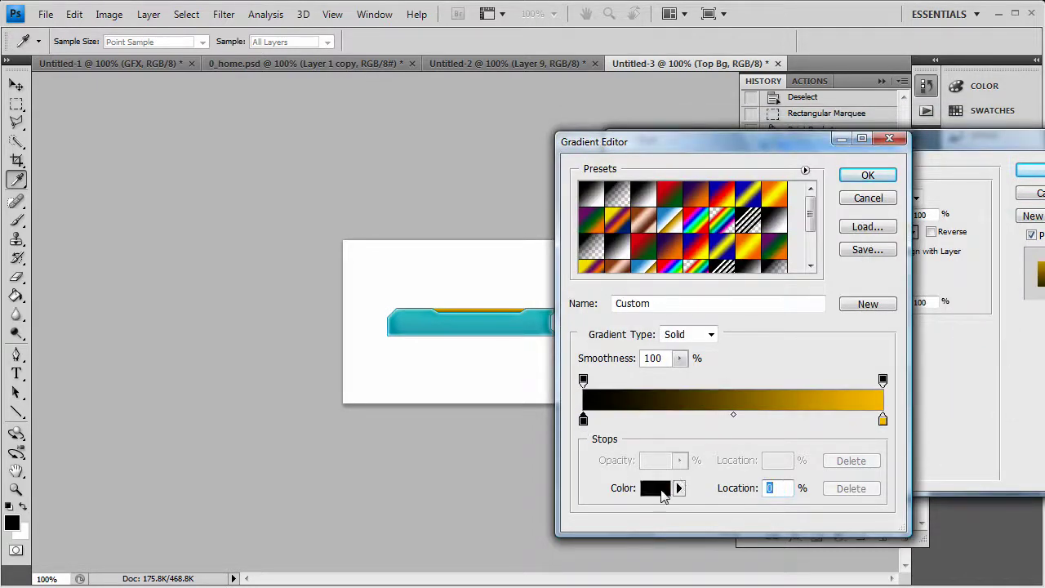
{"action": "left_click", "coordinate": [663, 490]}
{"action": "left_click_drag", "start_coordinate": [749, 287], "coordinate": [781, 254]}
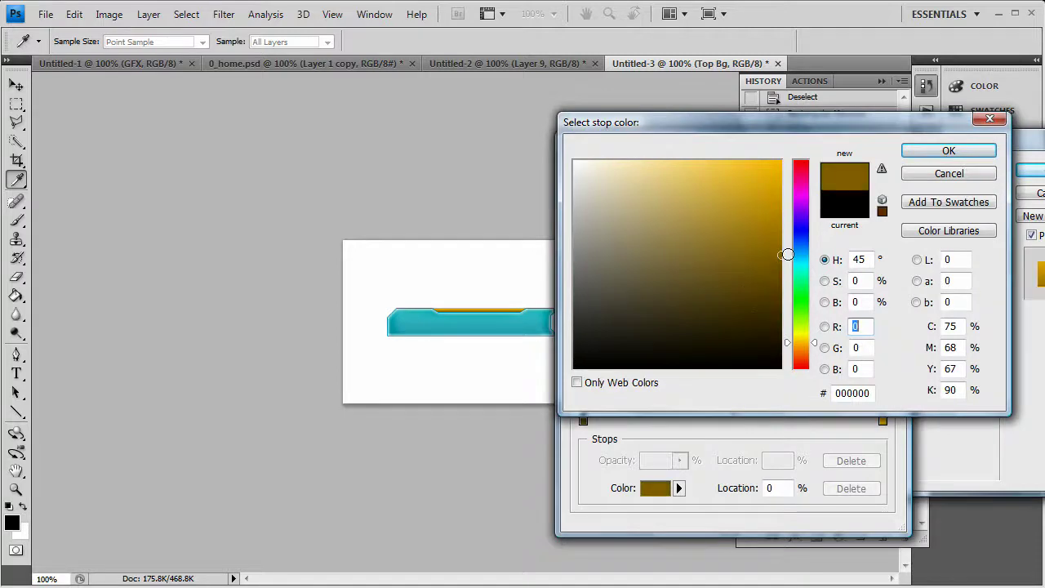
{"action": "left_click", "coordinate": [971, 154]}
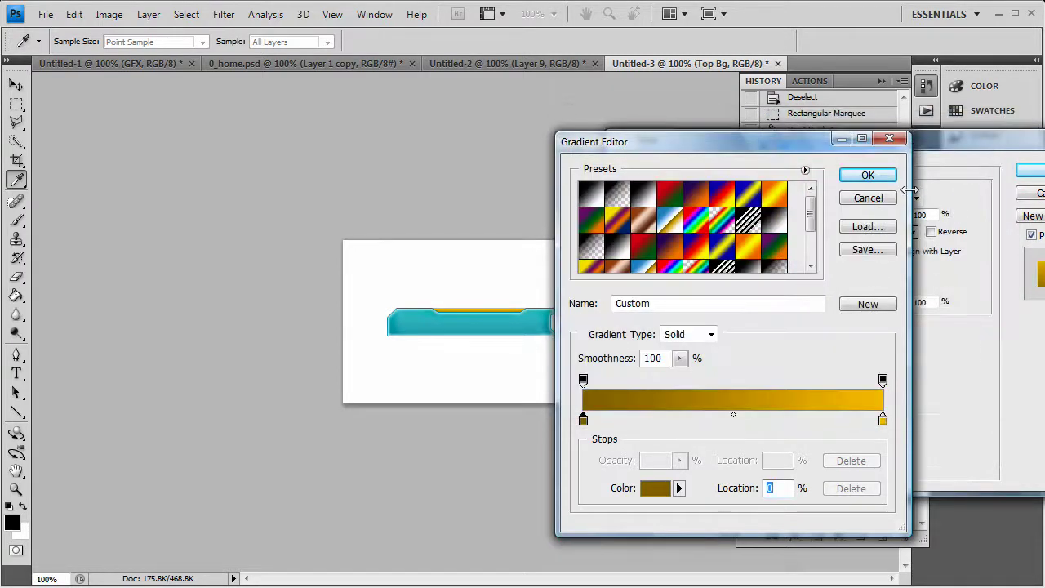
{"action": "left_click", "coordinate": [868, 172]}
Add a 1 px orange ffae00 Stroke to Top Bg.
{"action": "left_click", "coordinate": [649, 406]}
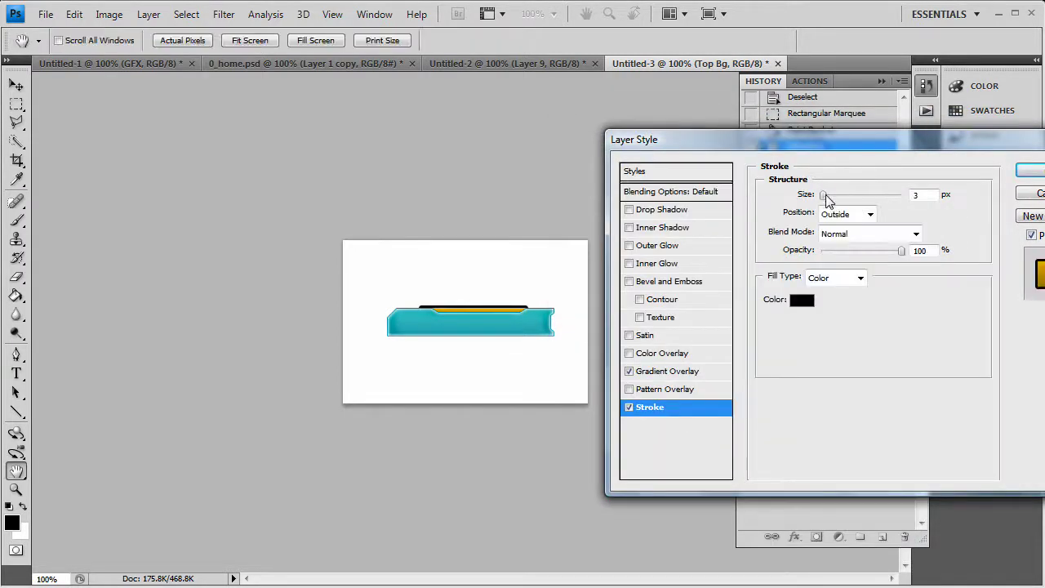
{"action": "left_click_drag", "start_coordinate": [825, 196], "coordinate": [820, 196]}
{"action": "left_click", "coordinate": [802, 301]}
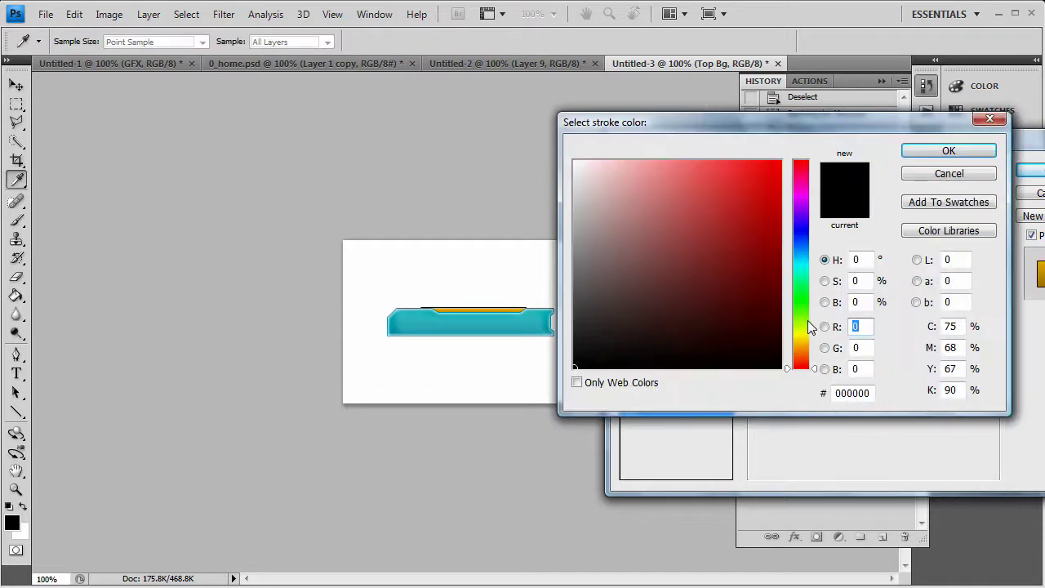
{"action": "left_click_drag", "start_coordinate": [808, 324], "coordinate": [805, 338]}
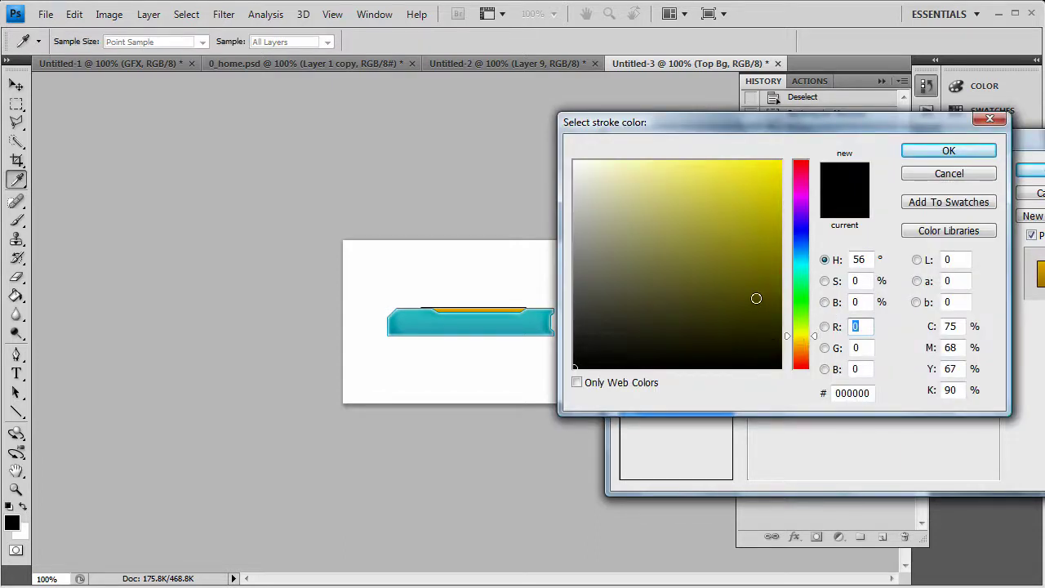
{"action": "left_click_drag", "start_coordinate": [756, 298], "coordinate": [824, 143]}
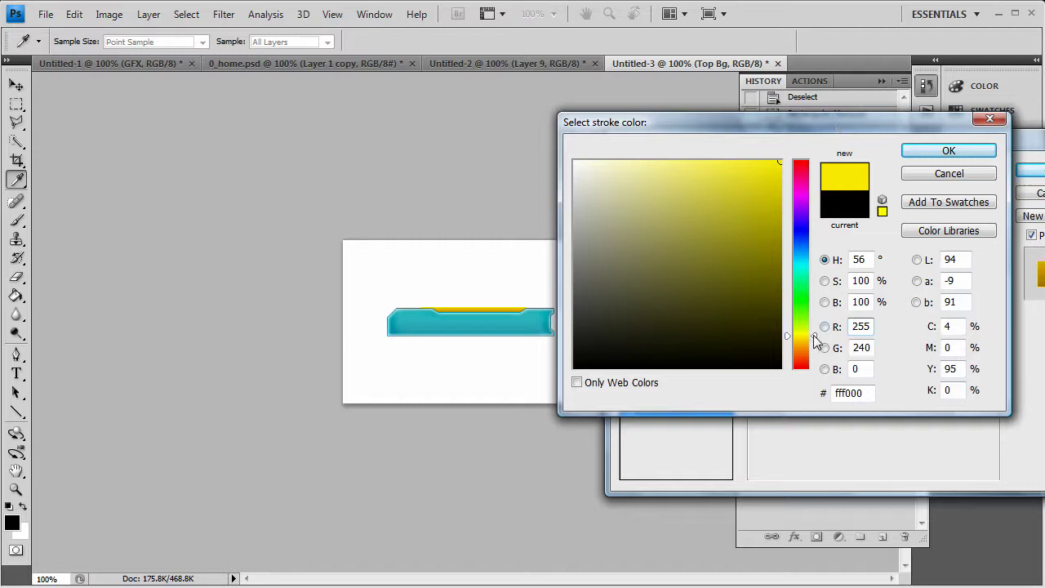
{"action": "left_click_drag", "start_coordinate": [813, 337], "coordinate": [813, 347]}
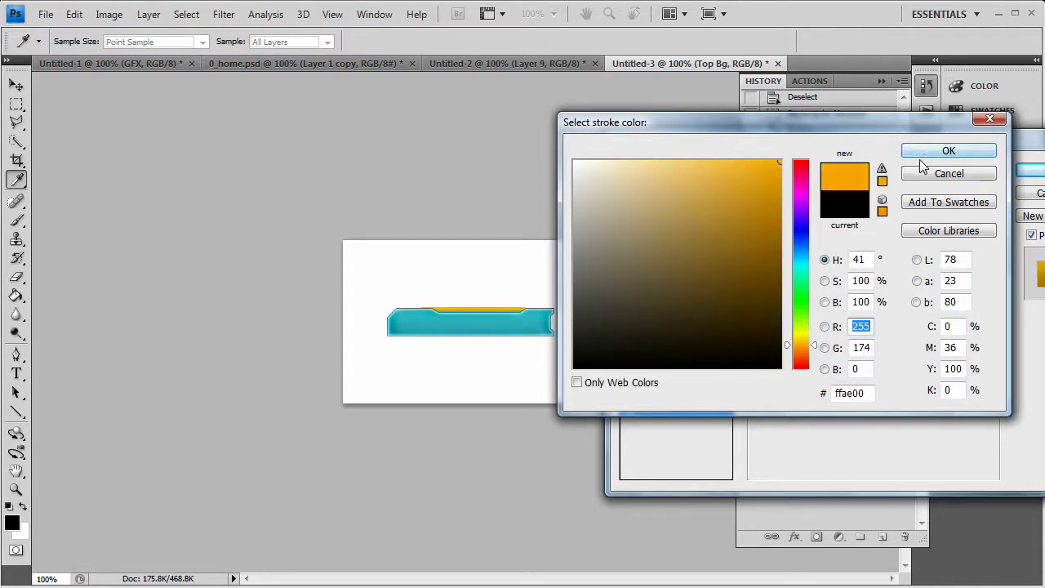
{"action": "left_click", "coordinate": [943, 151]}
Apply the Top Bg layer style and nudge the strip up two pixels.
{"action": "key", "text": "Return"}
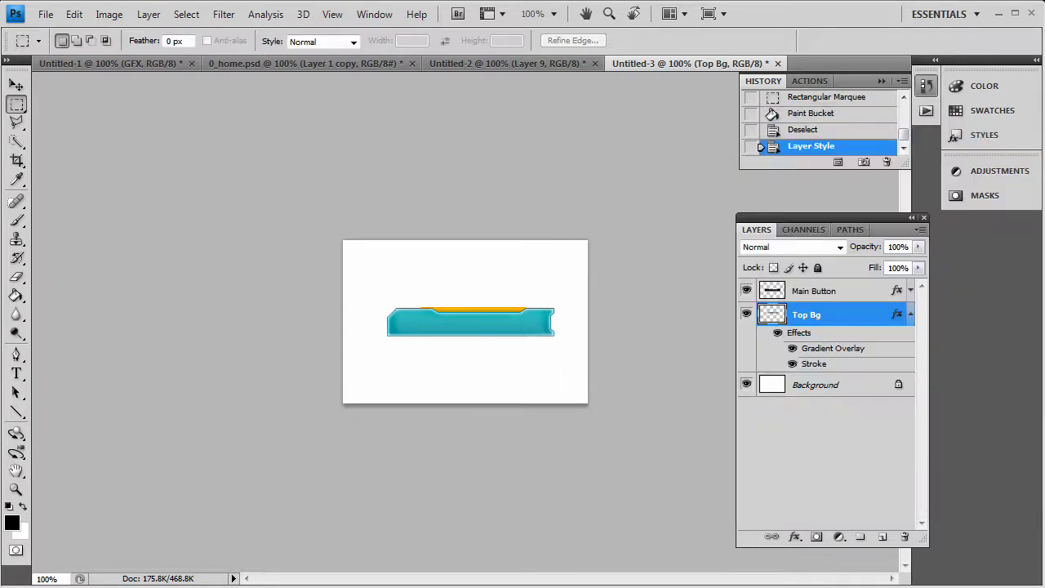
{"action": "left_click", "coordinate": [26, 84]}
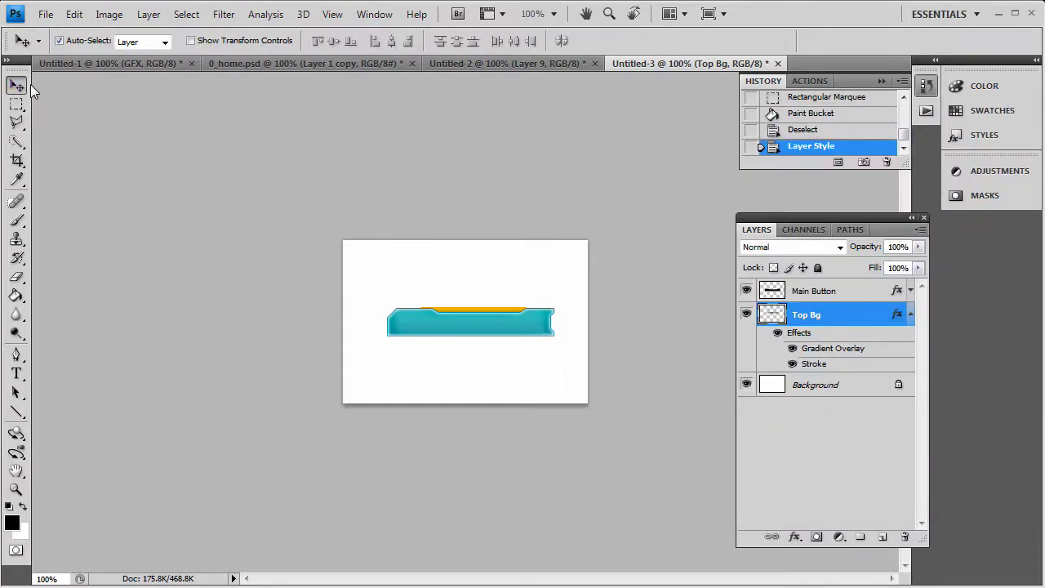
{"action": "key", "text": "Up"}
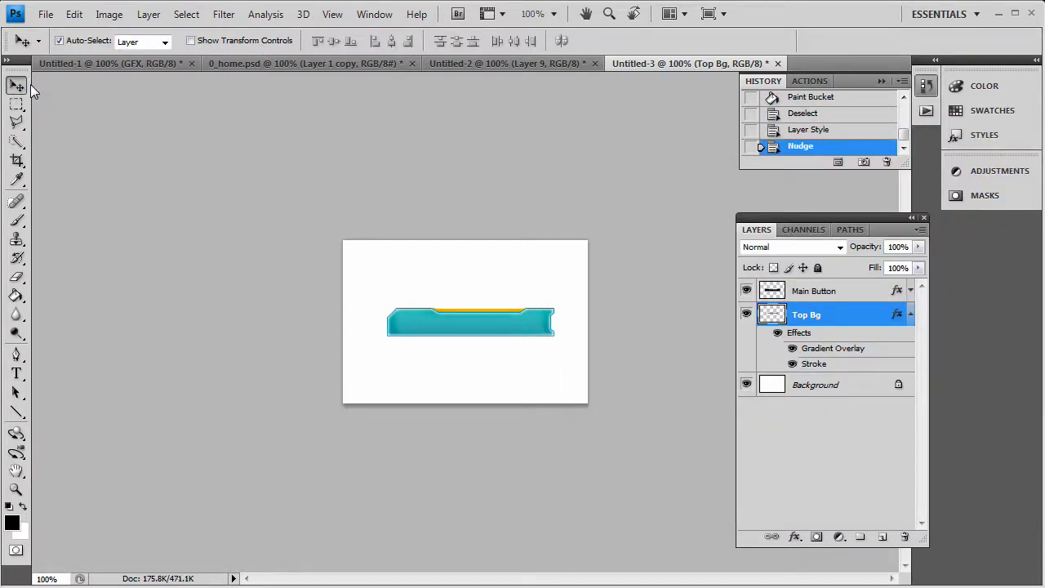
{"action": "key", "text": "Up"}
{"action": "key", "text": "Up"}
{"action": "key", "text": "Up"}
Recolour the Top Bg stroke to a deeper orange, df9800.
{"action": "right_click", "coordinate": [843, 317]}
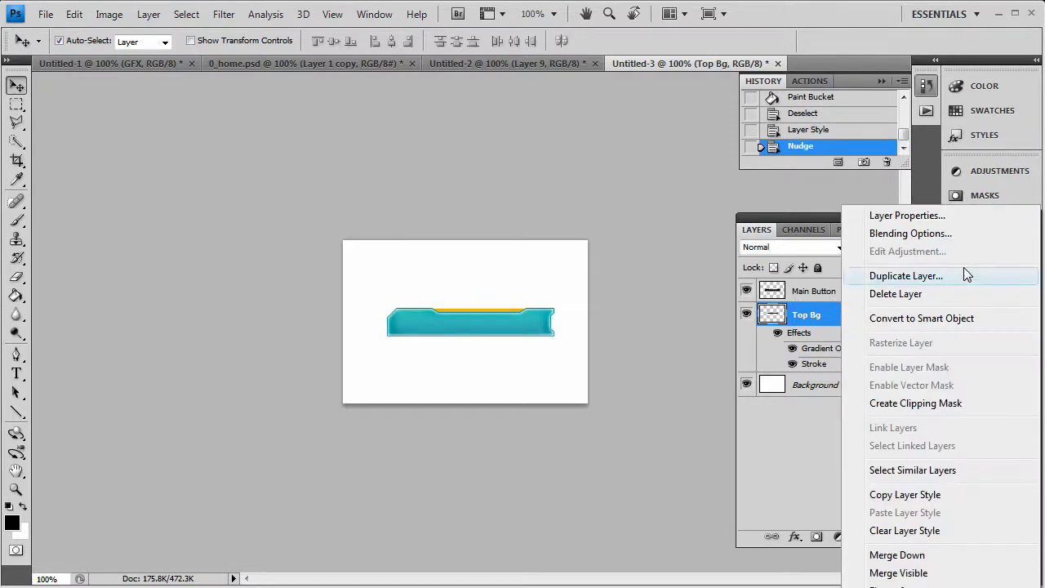
{"action": "left_click", "coordinate": [950, 235]}
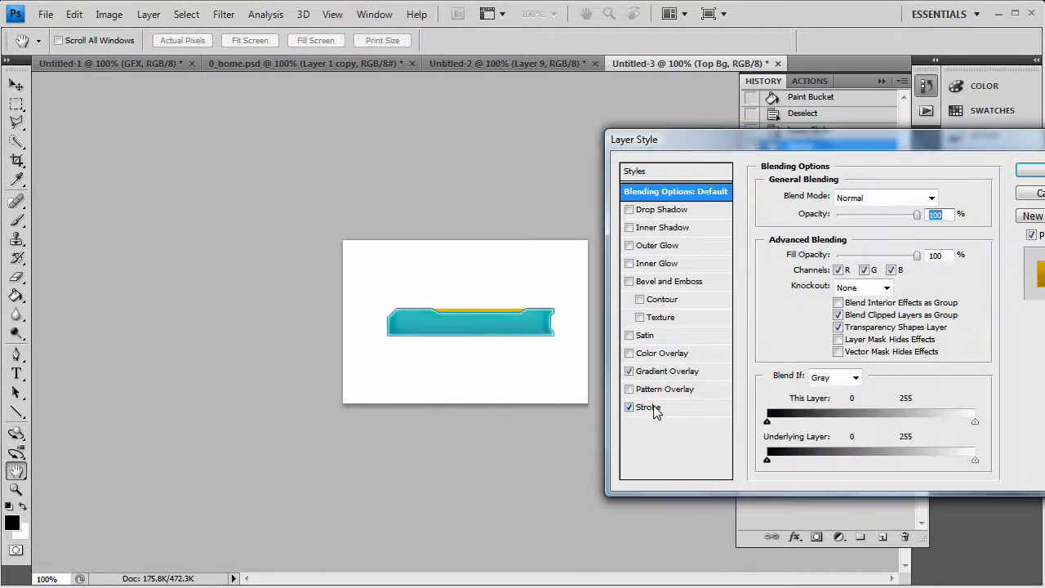
{"action": "left_click", "coordinate": [655, 408]}
{"action": "left_click", "coordinate": [797, 300]}
{"action": "mouse_move", "coordinate": [769, 200]}
{"action": "left_mouse_down"}
{"action": "mouse_move", "coordinate": [791, 202]}
{"action": "mouse_move", "coordinate": [798, 187]}
{"action": "left_mouse_up"}
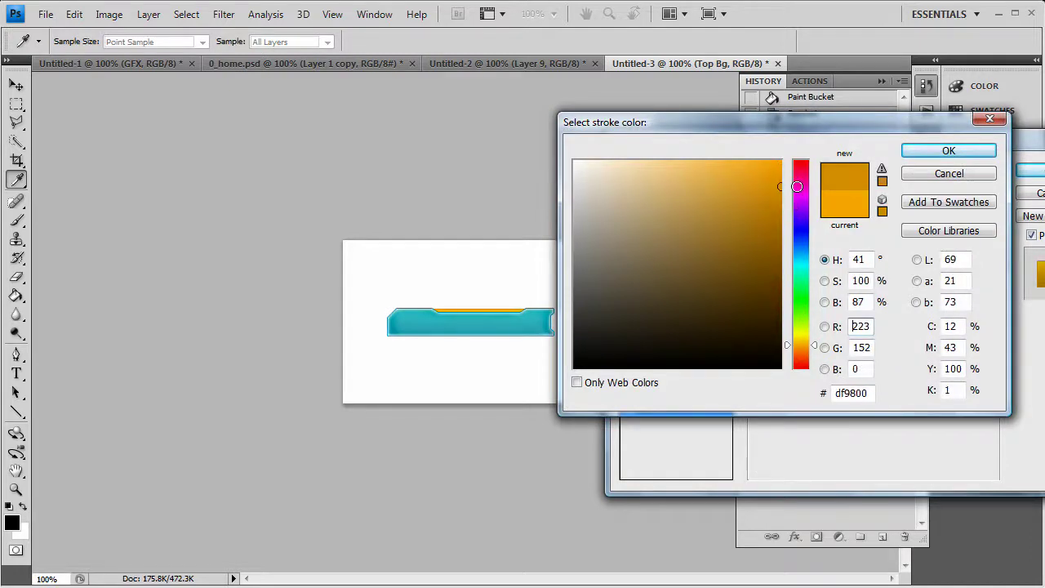
{"action": "left_click", "coordinate": [954, 152]}
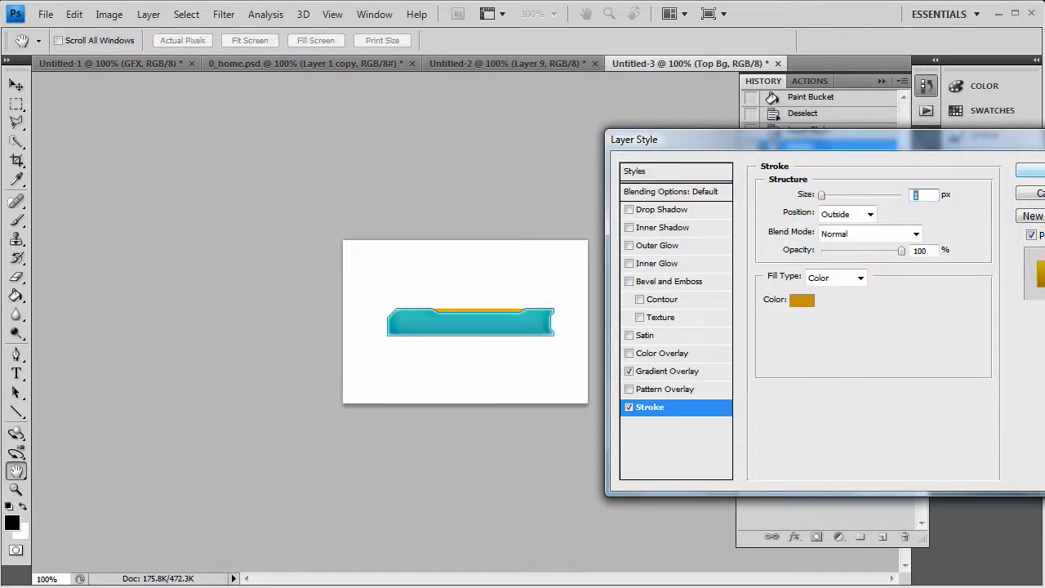
{"action": "left_click", "coordinate": [1031, 170]}
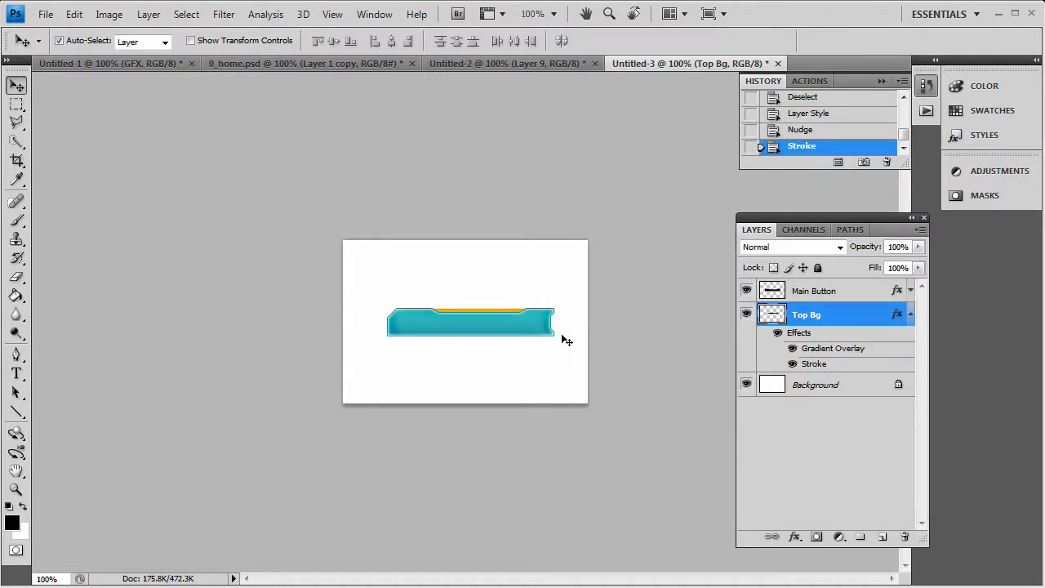
Add a new layer above Background named Right BG.
{"action": "left_click", "coordinate": [816, 391]}
{"action": "left_click", "coordinate": [882, 536]}
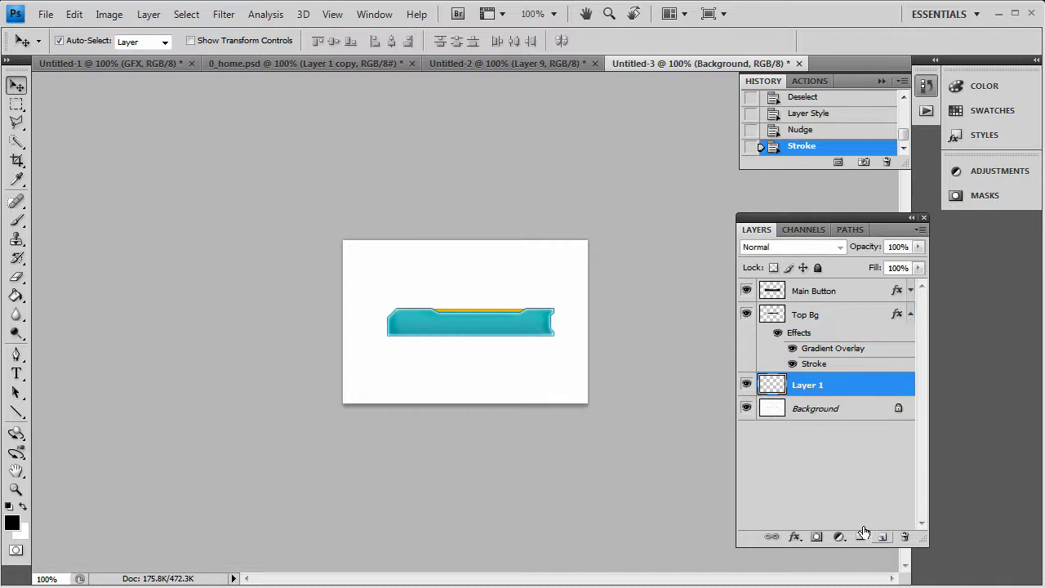
{"action": "double_click", "coordinate": [820, 385]}
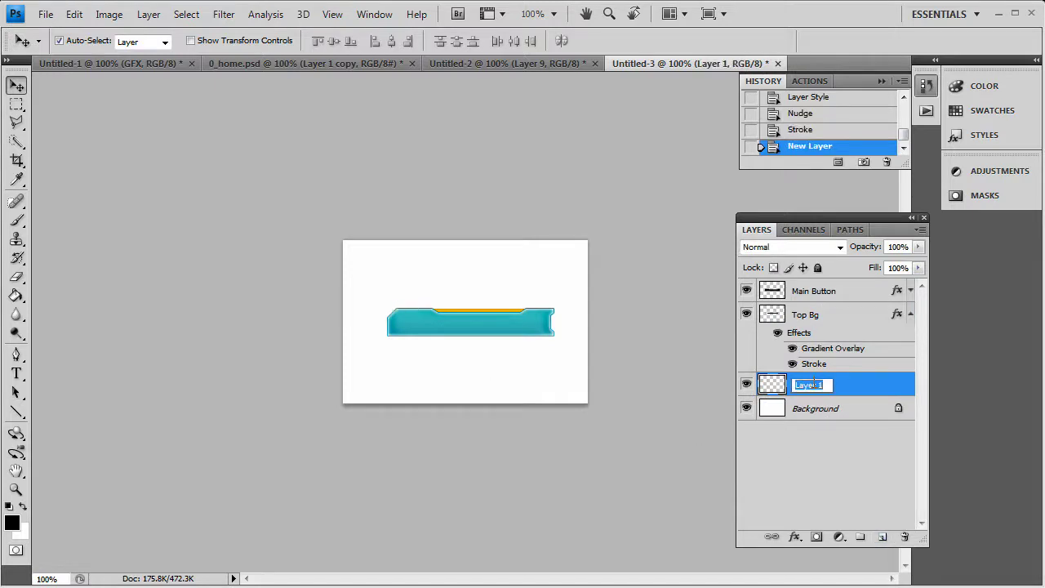
{"action": "type", "text": "ER"}
{"action": "type", "text": "ght BG"}
{"action": "key", "text": "Return"}
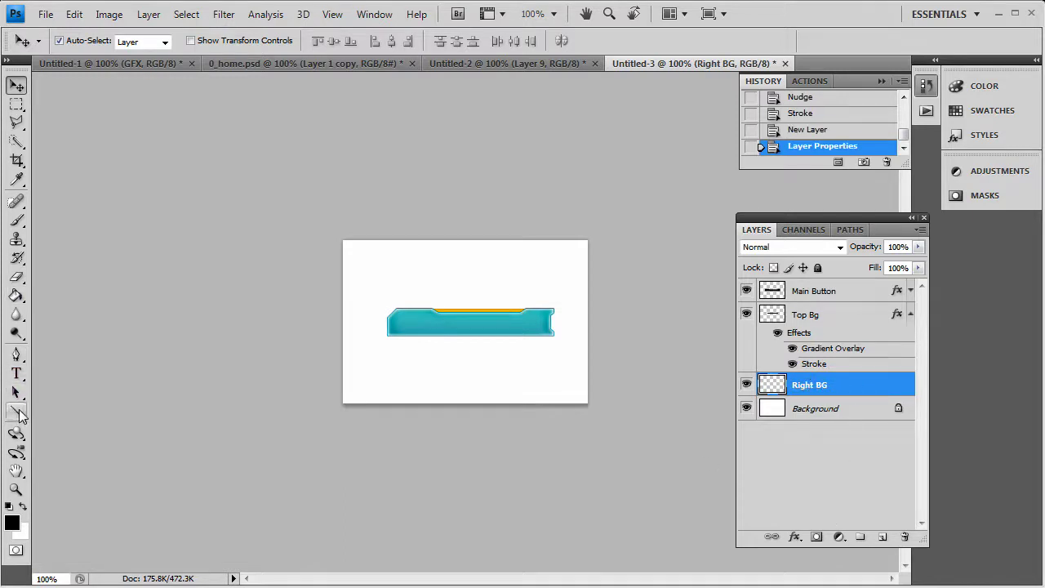
Fill a small marquee at the bar's right end with black, then deselect.
{"action": "left_click", "coordinate": [15, 104]}
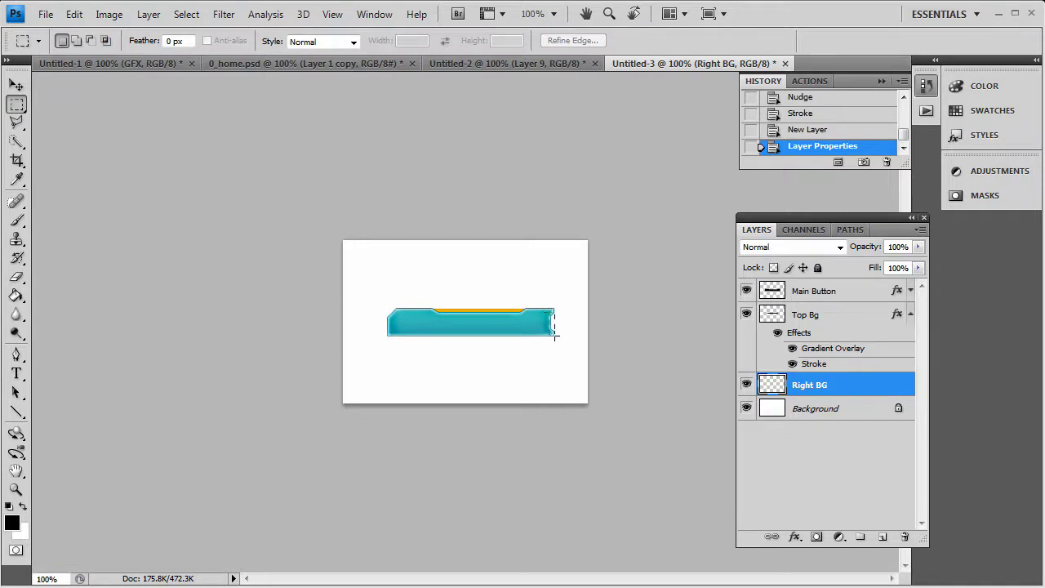
{"action": "left_click_drag", "start_coordinate": [554, 334], "coordinate": [554, 335]}
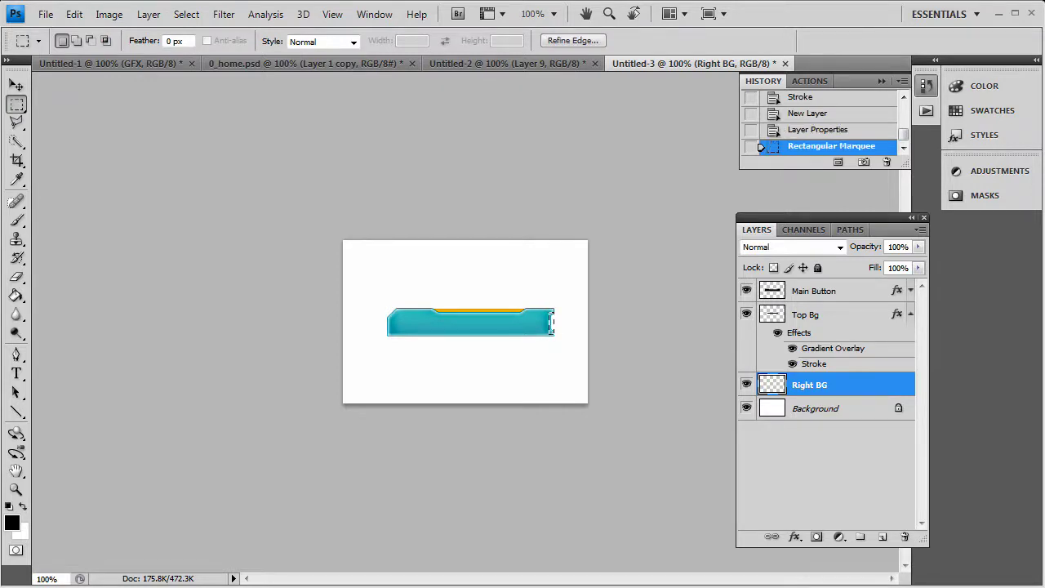
{"action": "key", "text": "g"}
{"action": "left_click", "coordinate": [547, 316]}
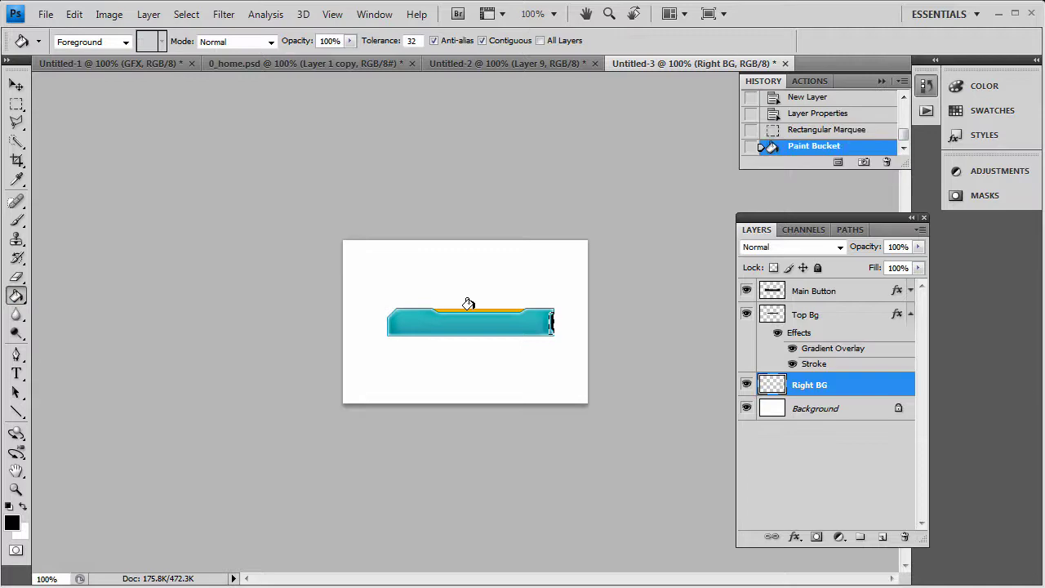
{"action": "left_click", "coordinate": [15, 103]}
{"action": "key", "text": "ctrl+d"}
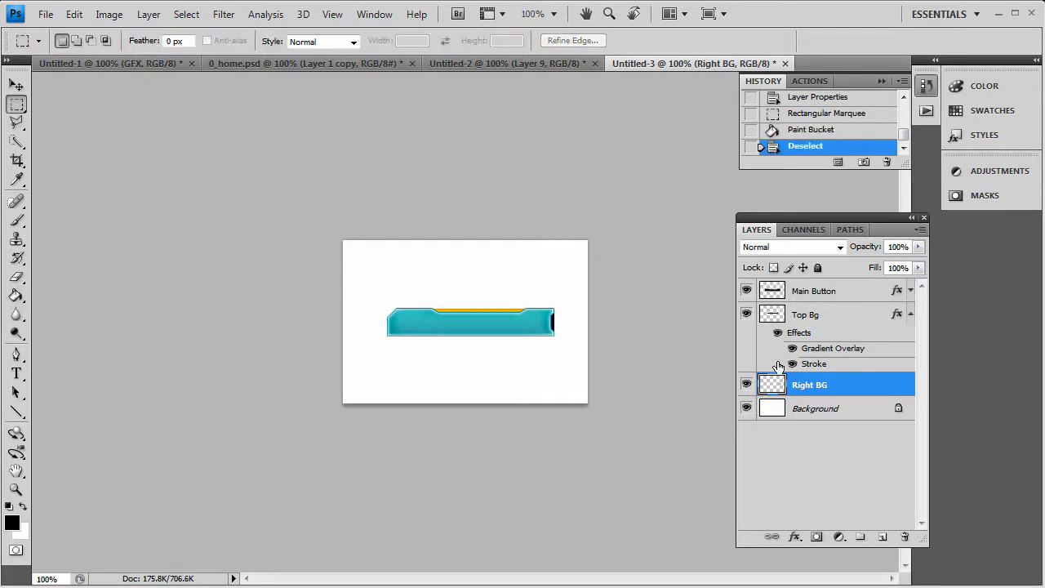
Add a 0° Gradient Overlay to Right BG with a black end stop.
{"action": "right_click", "coordinate": [809, 388]}
{"action": "left_click", "coordinate": [972, 235]}
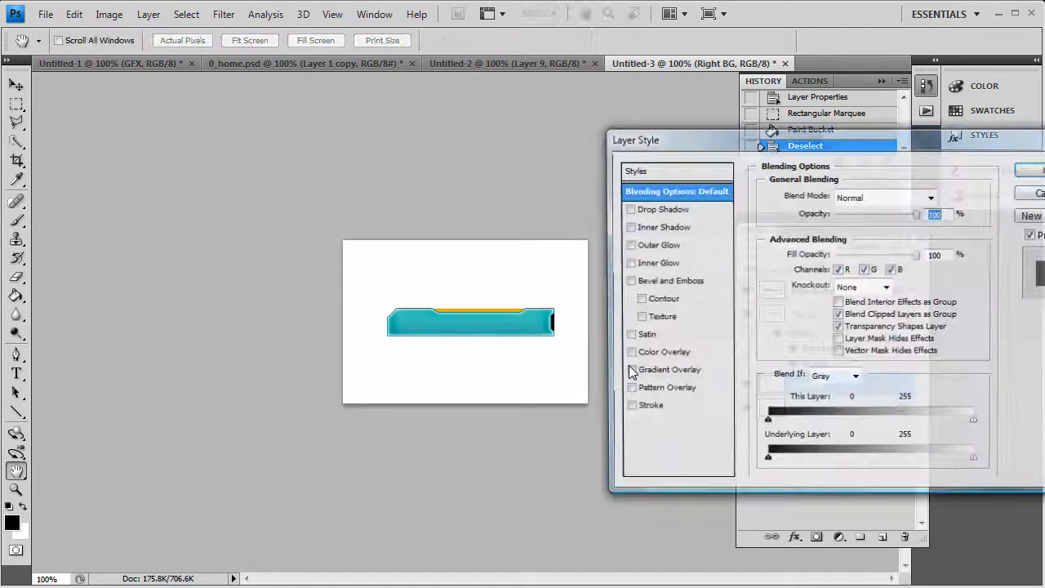
{"action": "left_click", "coordinate": [674, 372]}
{"action": "left_click_drag", "start_coordinate": [834, 269], "coordinate": [854, 277]}
{"action": "left_click", "coordinate": [867, 234]}
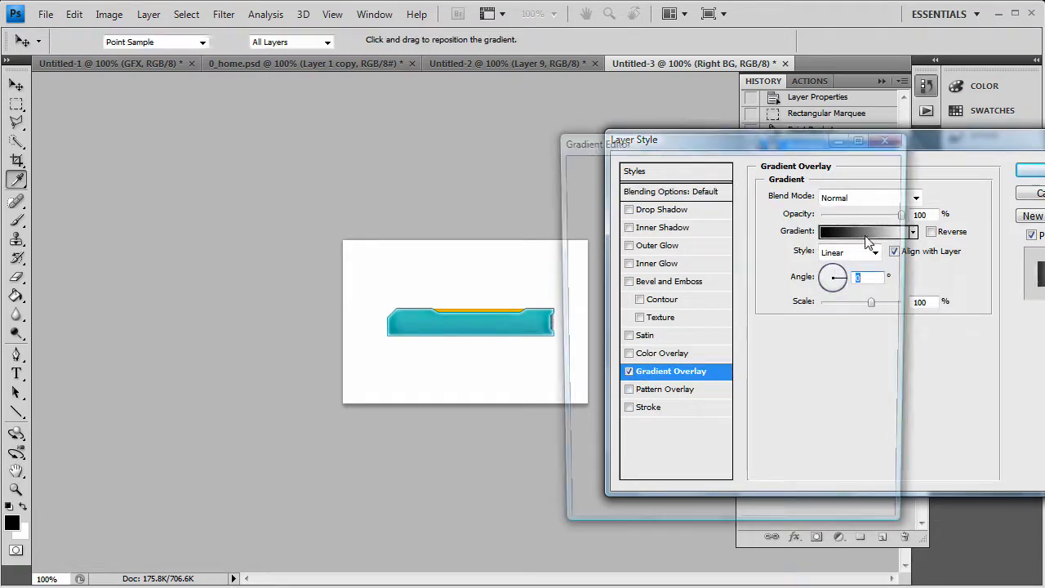
{"action": "left_click", "coordinate": [883, 419]}
{"action": "left_click", "coordinate": [655, 487]}
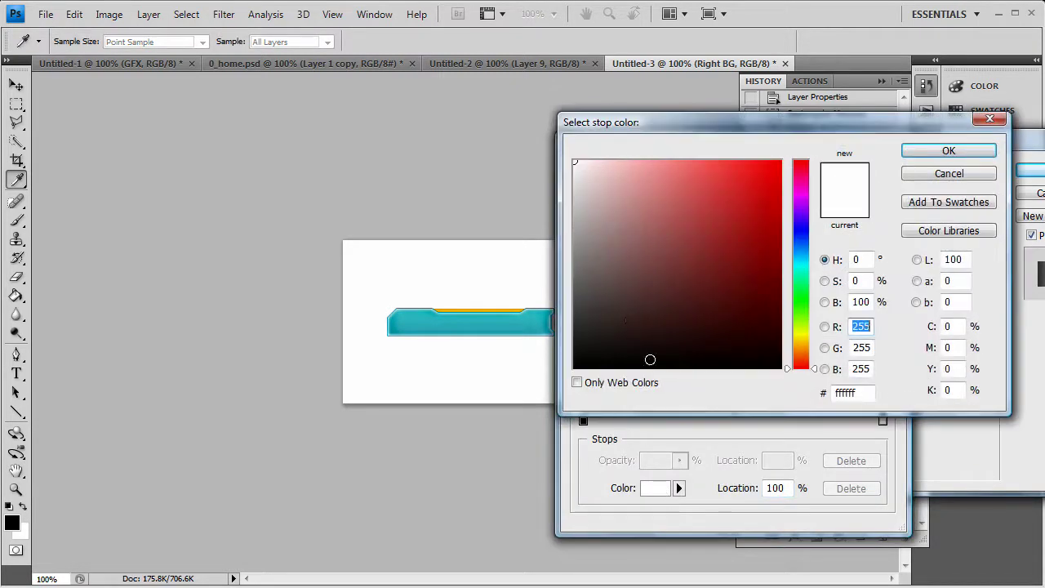
{"action": "left_click_drag", "start_coordinate": [648, 357], "coordinate": [574, 367]}
{"action": "left_click", "coordinate": [928, 154]}
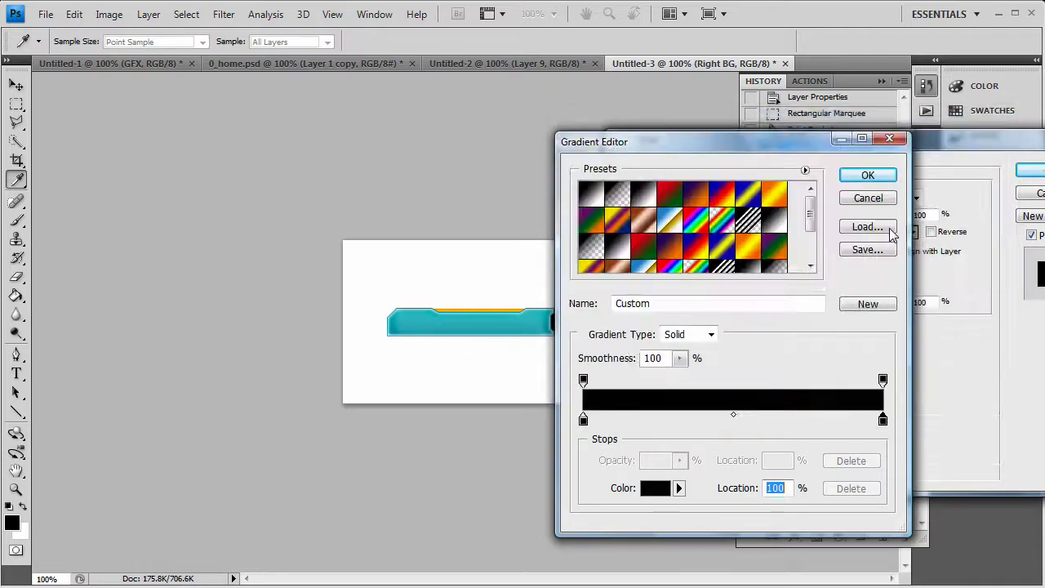
{"action": "left_click", "coordinate": [868, 171]}
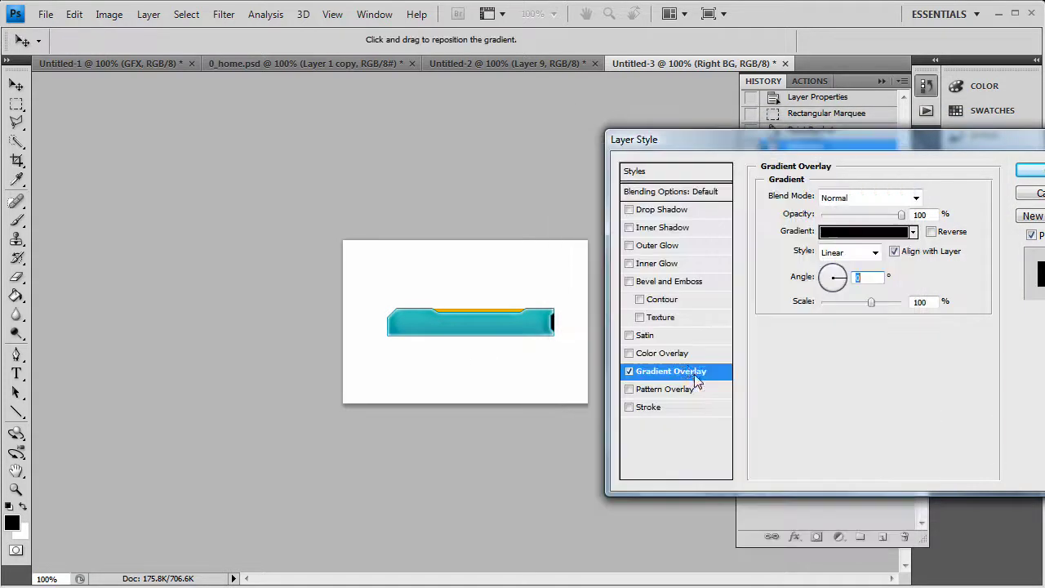
Set the gradient's start stop to dark grey 373737.
{"action": "left_click", "coordinate": [842, 234]}
{"action": "left_click", "coordinate": [583, 420]}
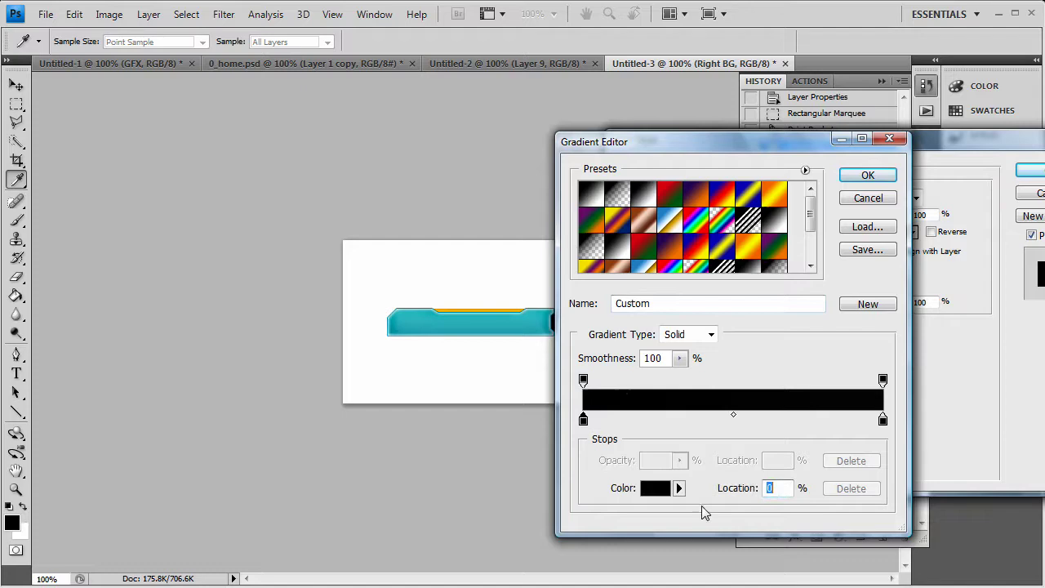
{"action": "left_click", "coordinate": [655, 487]}
{"action": "left_click_drag", "start_coordinate": [596, 327], "coordinate": [568, 324]}
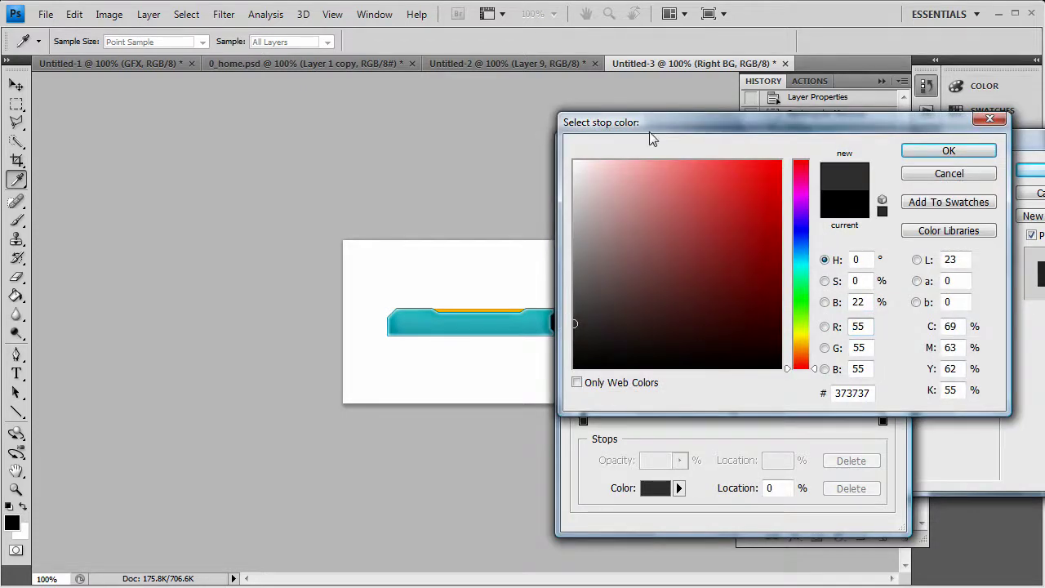
{"action": "left_click_drag", "start_coordinate": [648, 120], "coordinate": [695, 125]}
{"action": "left_click", "coordinate": [985, 159]}
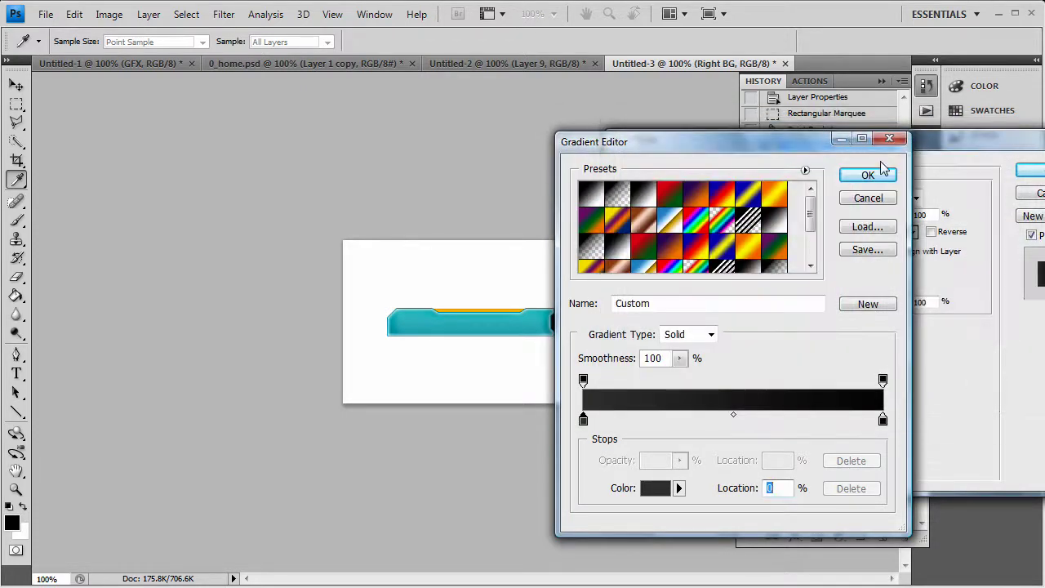
{"action": "left_click", "coordinate": [868, 174]}
Add a 1 px grey #555555 stroke to Right BG.
{"action": "left_click", "coordinate": [649, 407]}
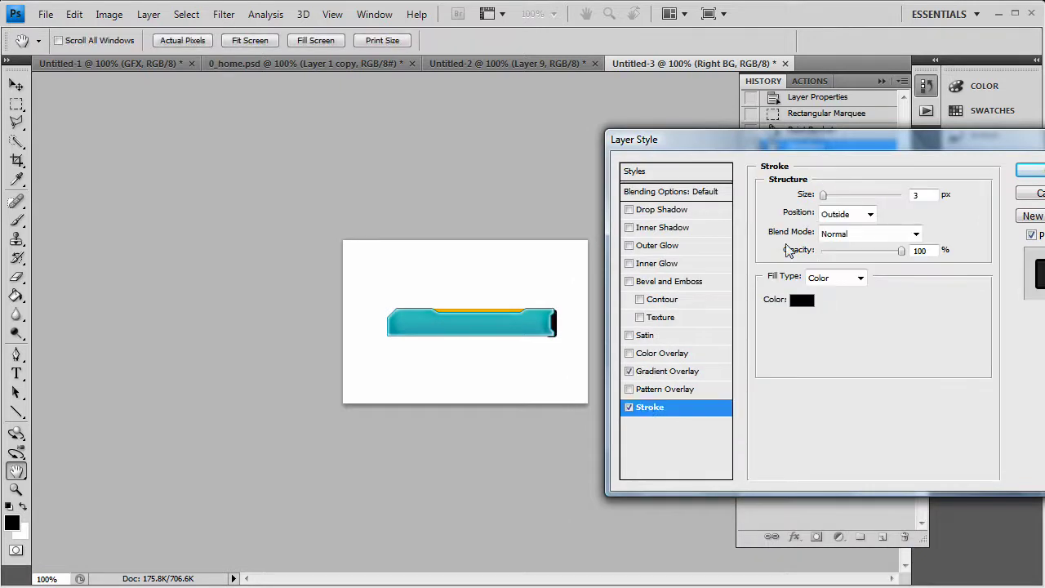
{"action": "left_click_drag", "start_coordinate": [836, 195], "coordinate": [822, 195]}
{"action": "left_click", "coordinate": [801, 301]}
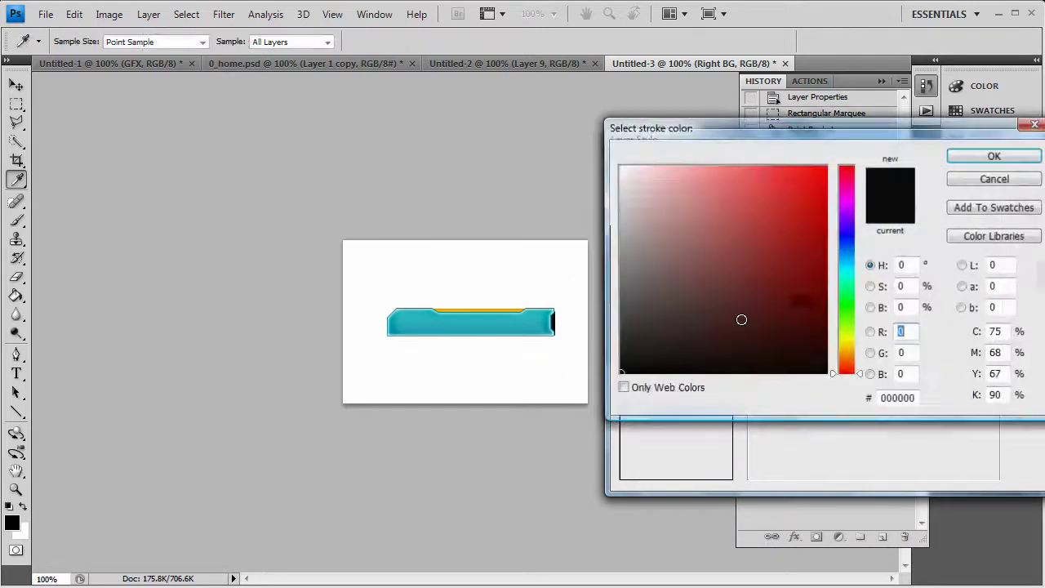
{"action": "mouse_move", "coordinate": [662, 296]}
{"action": "left_mouse_down"}
{"action": "mouse_move", "coordinate": [583, 307]}
{"action": "mouse_move", "coordinate": [605, 298]}
{"action": "left_mouse_up"}
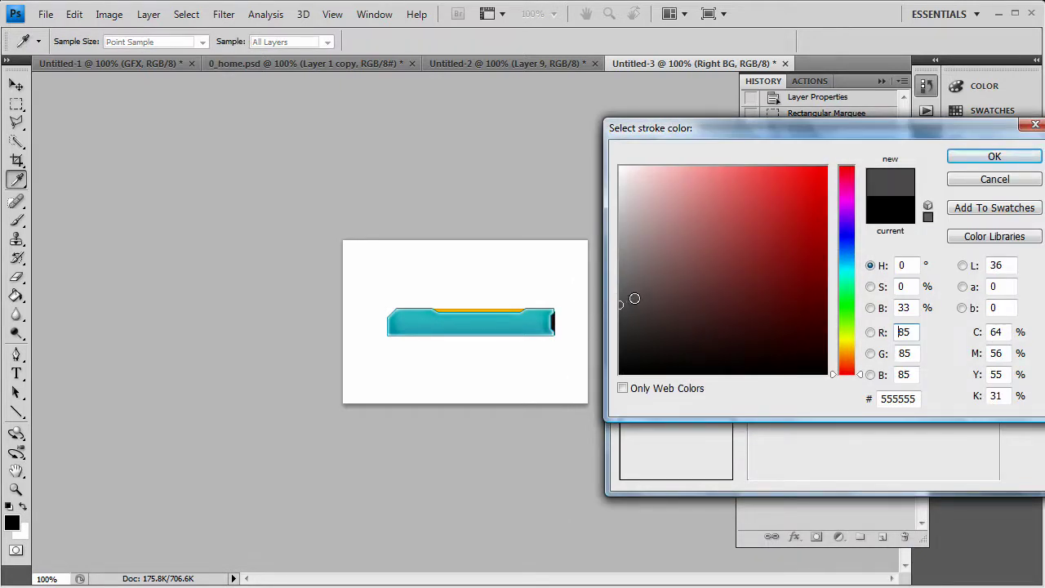
{"action": "left_click", "coordinate": [995, 156]}
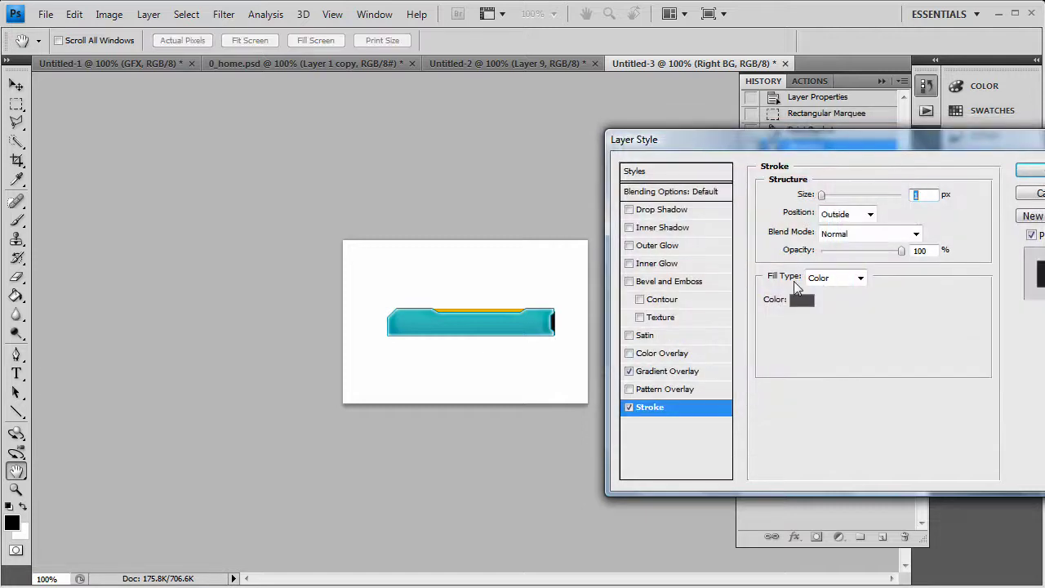
Apply the Right BG style and nudge the block left one pixel.
{"action": "key", "text": "Return"}
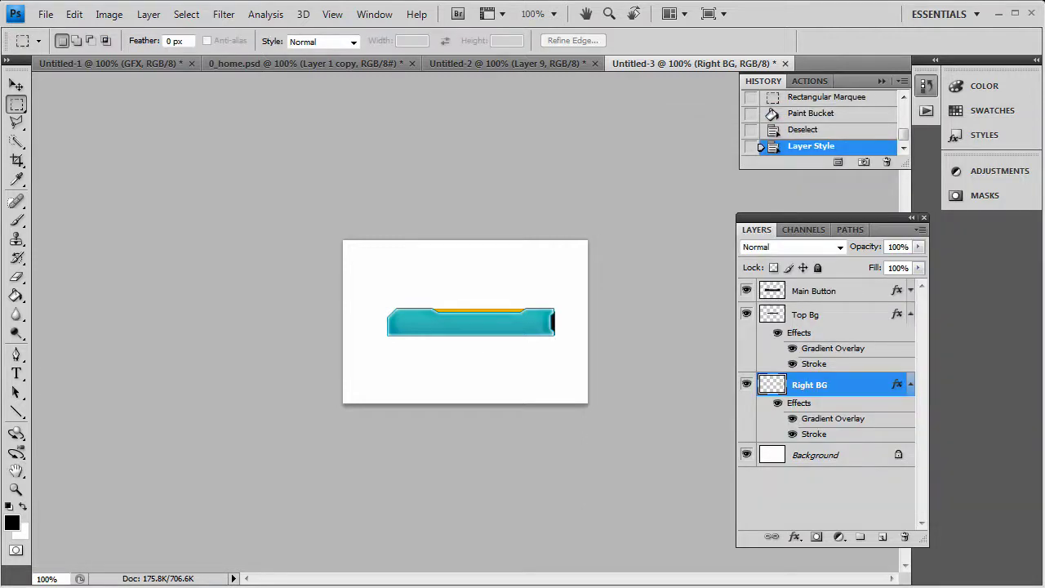
{"action": "left_click", "coordinate": [16, 85]}
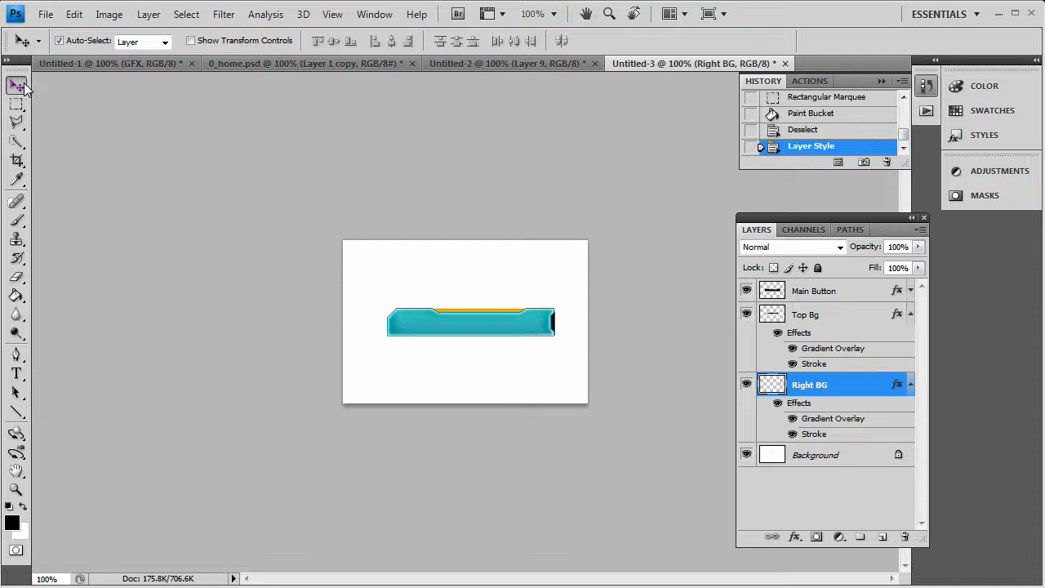
{"action": "key", "text": "Left"}
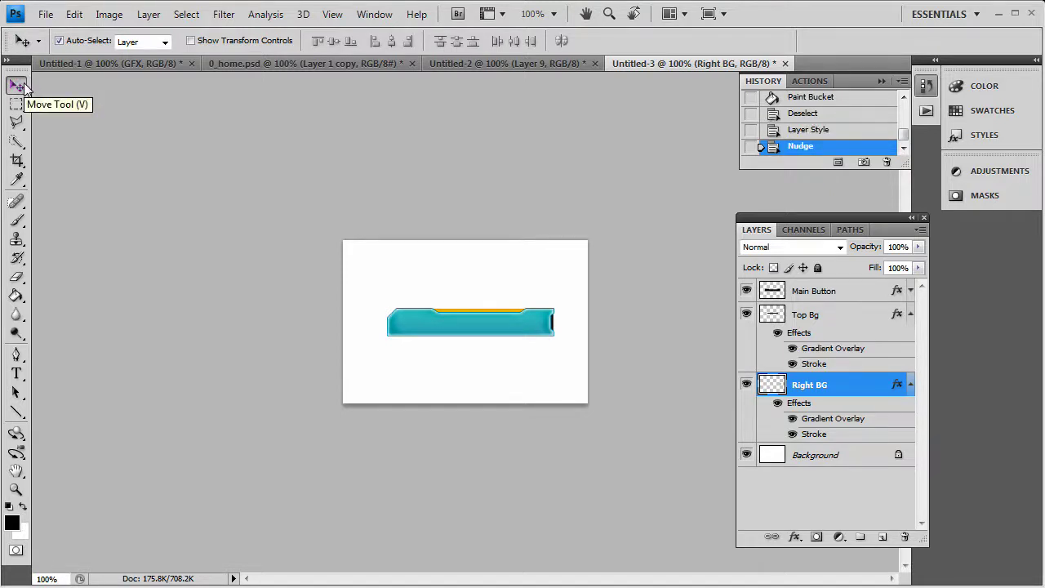
On a new layer above Main Button, fill a thin black strip under the button and nudge it down.
{"action": "left_click", "coordinate": [494, 329]}
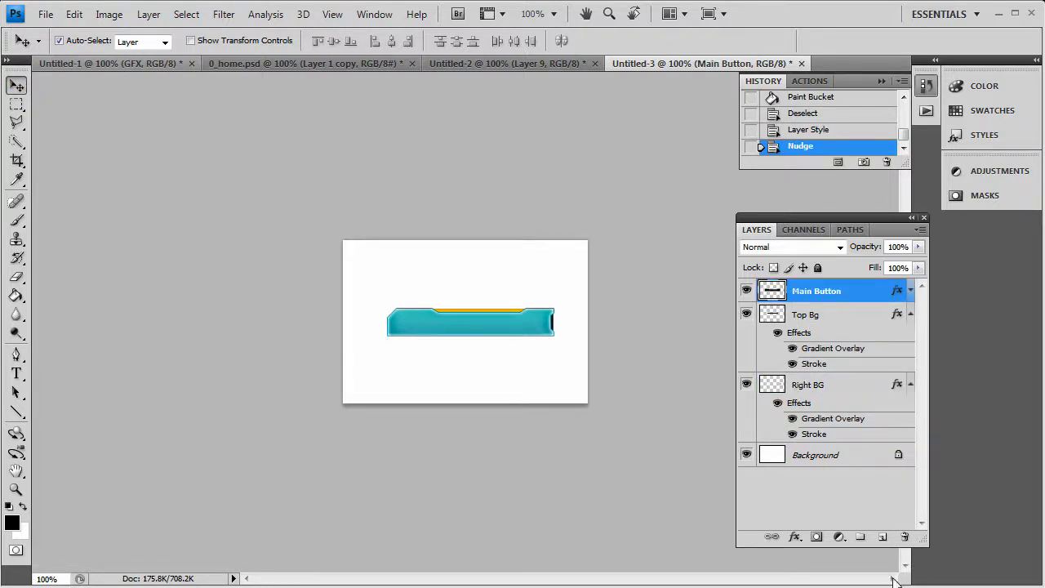
{"action": "left_click", "coordinate": [883, 536]}
{"action": "left_click", "coordinate": [16, 104]}
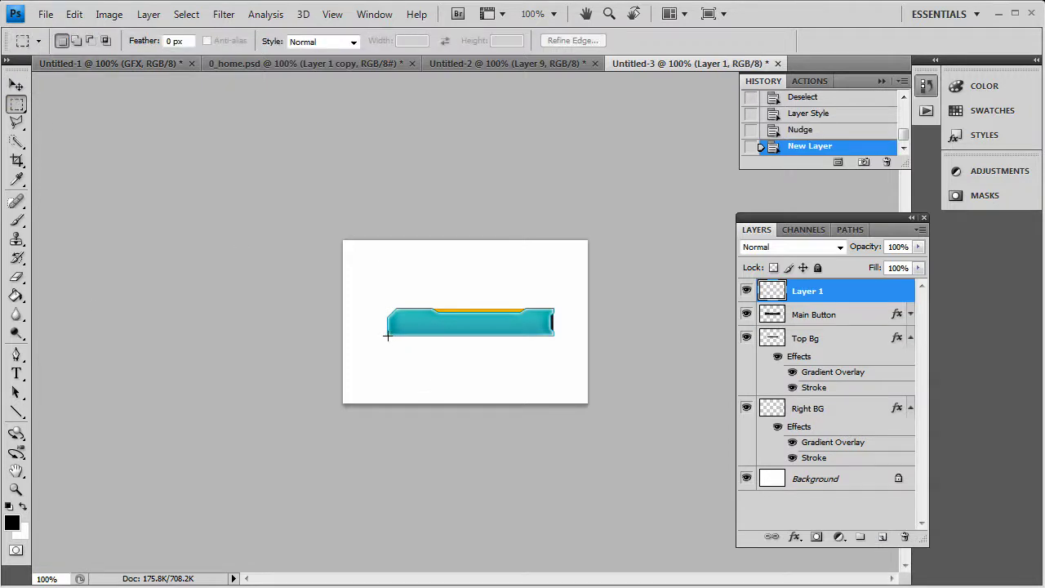
{"action": "mouse_move", "coordinate": [389, 335]}
{"action": "left_mouse_down"}
{"action": "mouse_move", "coordinate": [569, 337]}
{"action": "mouse_move", "coordinate": [556, 342]}
{"action": "left_mouse_up"}
{"action": "left_click", "coordinate": [16, 295]}
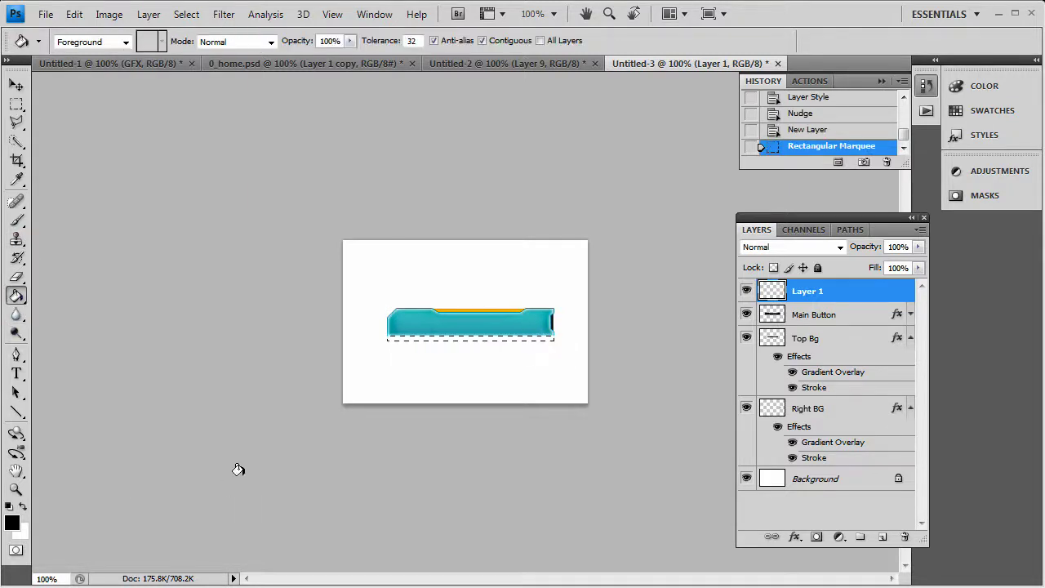
{"action": "left_click", "coordinate": [454, 333]}
{"action": "key", "text": "m"}
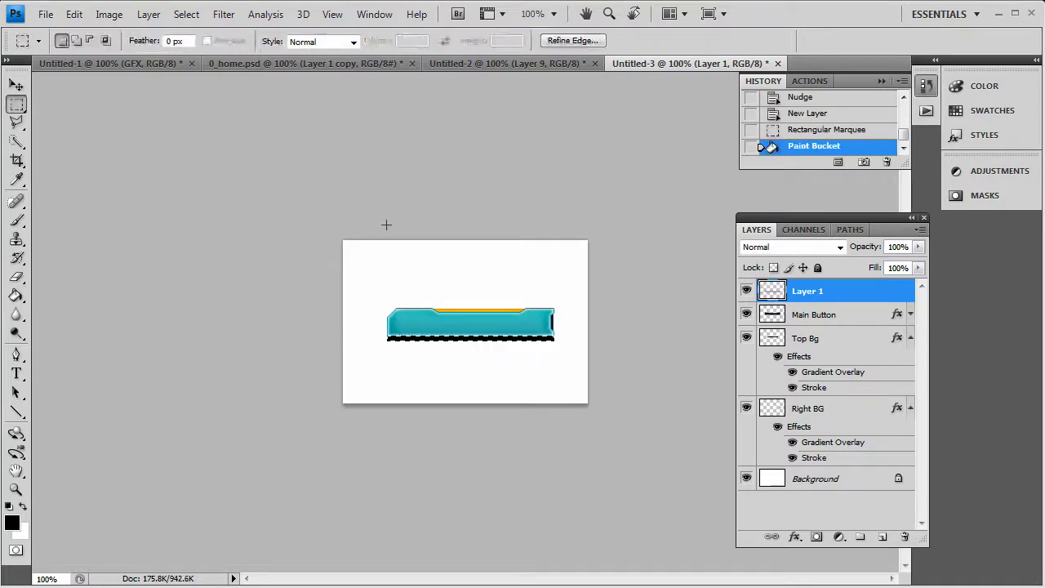
{"action": "key", "text": "ctrl+d"}
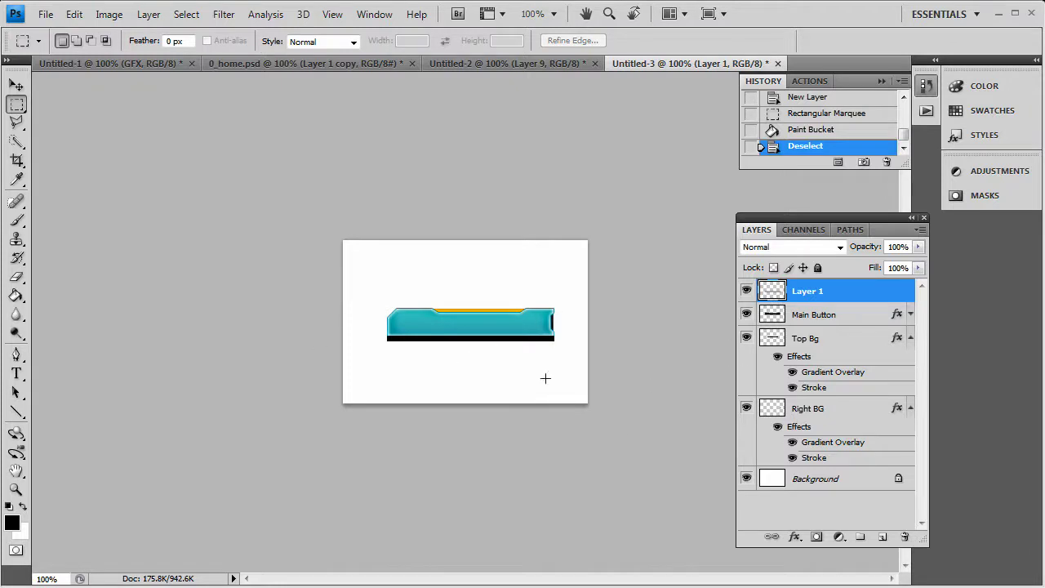
{"action": "left_click", "coordinate": [19, 88]}
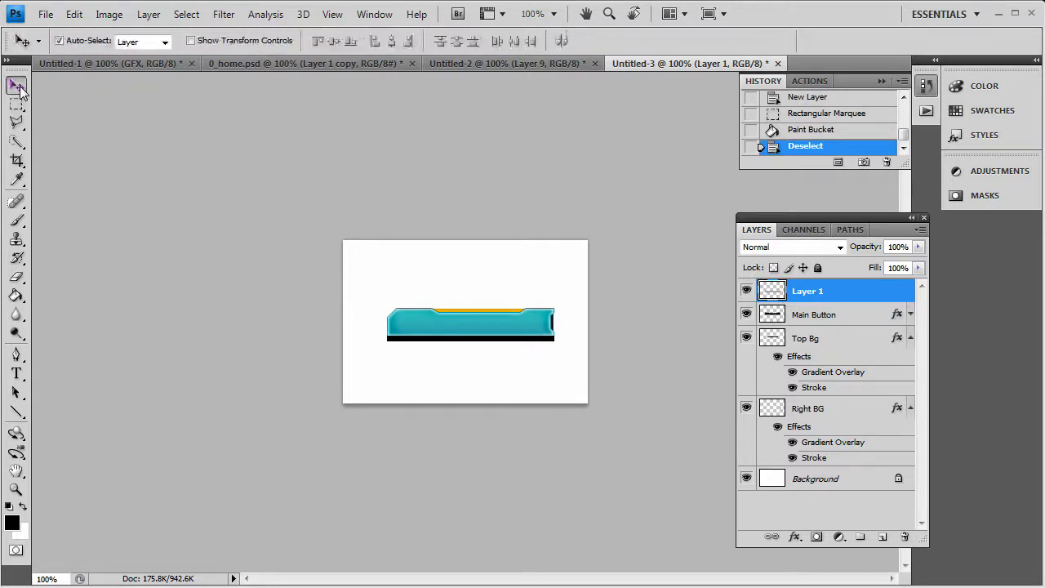
{"action": "key", "text": "Down"}
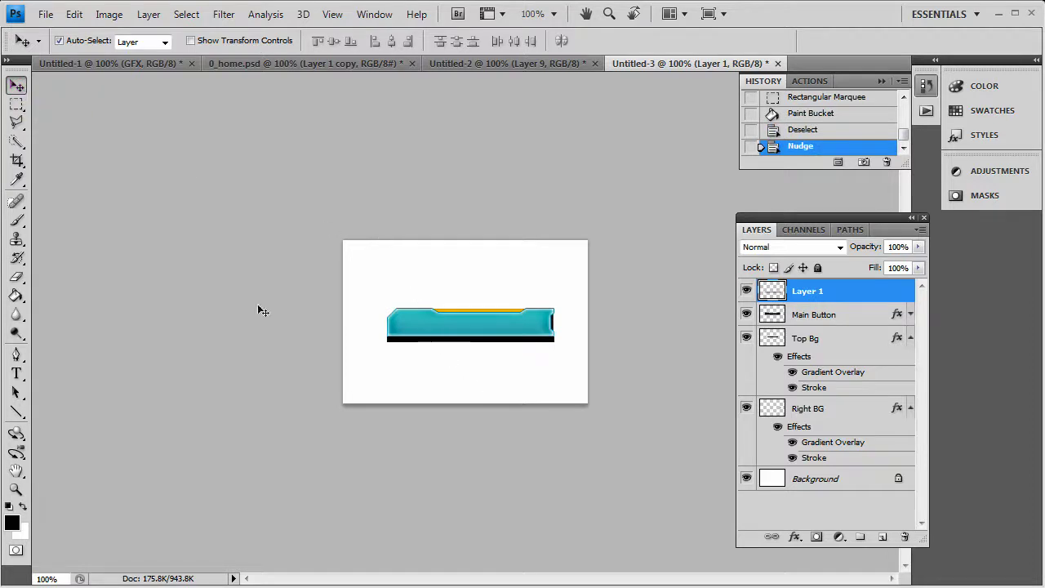
Set the foreground colour to teal #19b4c6.
{"action": "left_click", "coordinate": [11, 522]}
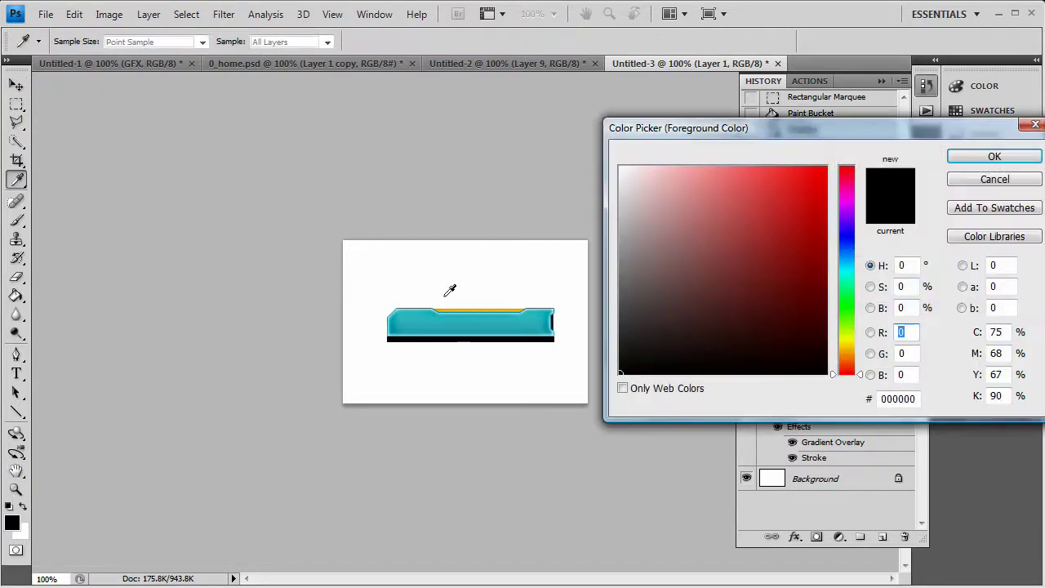
{"action": "left_click", "coordinate": [398, 324]}
{"action": "left_click_drag", "start_coordinate": [782, 211], "coordinate": [801, 210]}
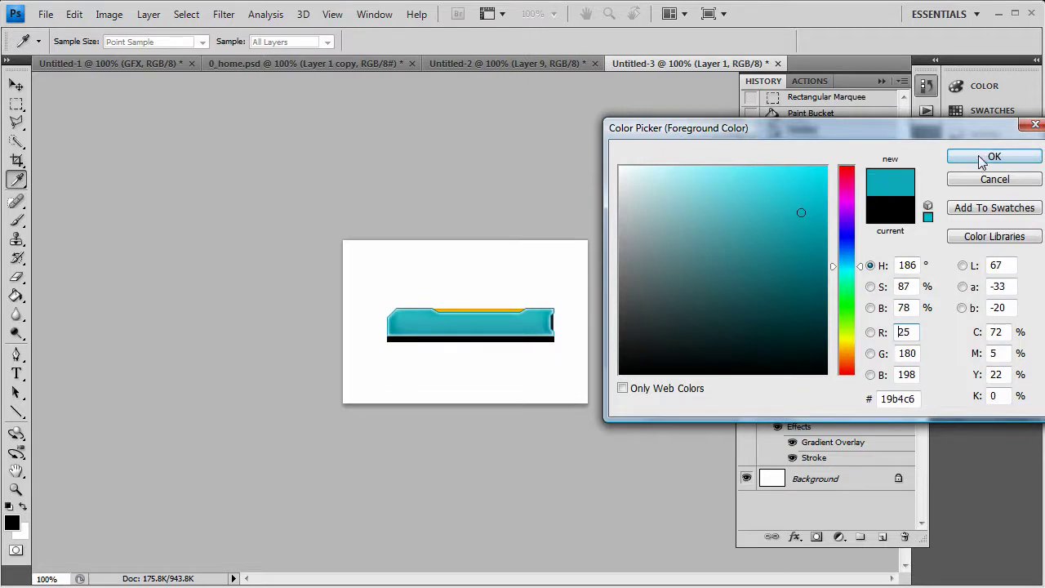
{"action": "left_click", "coordinate": [995, 156]}
On a new layer, draw a thin teal line under the button.
{"action": "left_click", "coordinate": [883, 536]}
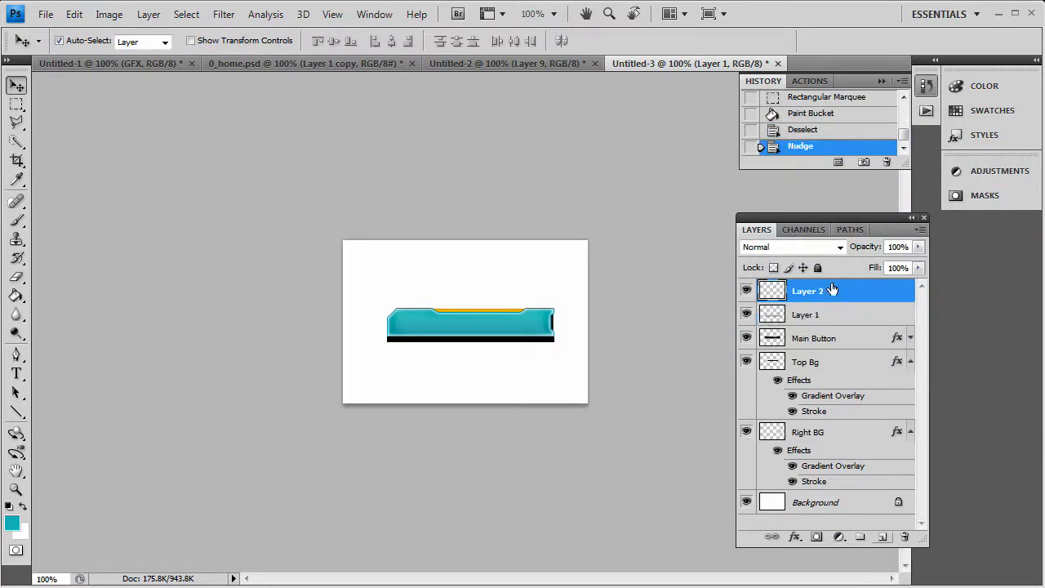
{"action": "left_click", "coordinate": [17, 411]}
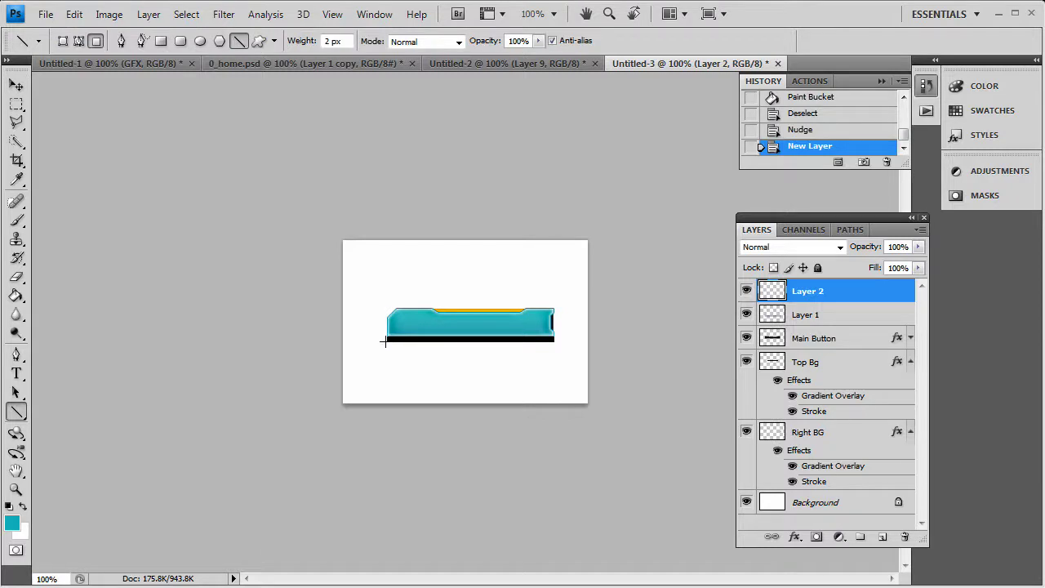
{"action": "left_click_drag", "start_coordinate": [386, 343], "coordinate": [601, 335]}
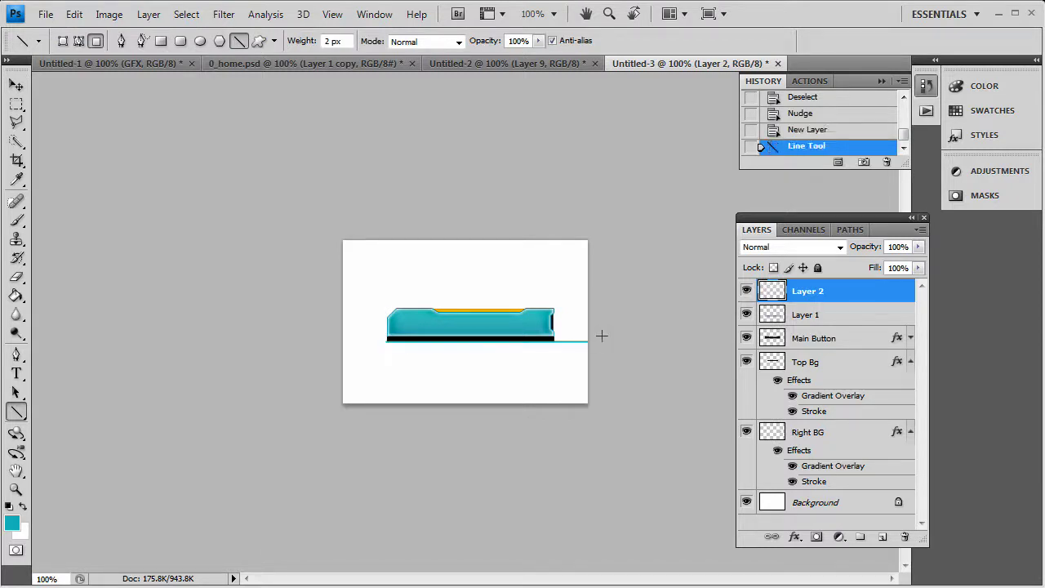
{"action": "key", "text": "ctrl+z"}
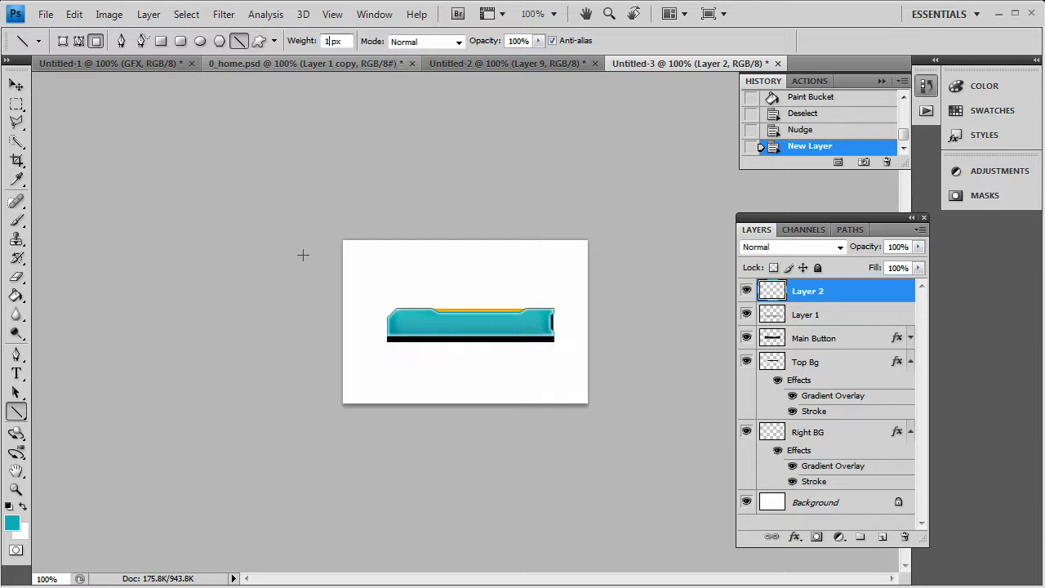
{"action": "left_click_drag", "start_coordinate": [378, 341], "coordinate": [574, 341]}
Delete the teal line's left and right overhangs past the button.
{"action": "left_click", "coordinate": [16, 105]}
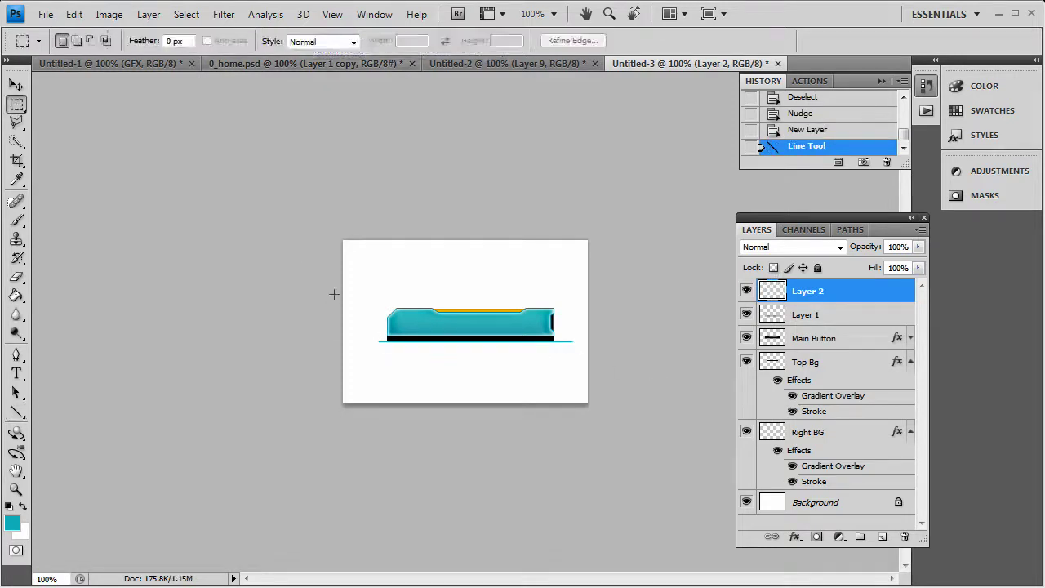
{"action": "left_click_drag", "start_coordinate": [335, 286], "coordinate": [393, 373]}
{"action": "left_click", "coordinate": [386, 370]}
{"action": "key", "text": "ctrl+z"}
{"action": "key", "text": "Delete"}
{"action": "key", "text": "ctrl+d"}
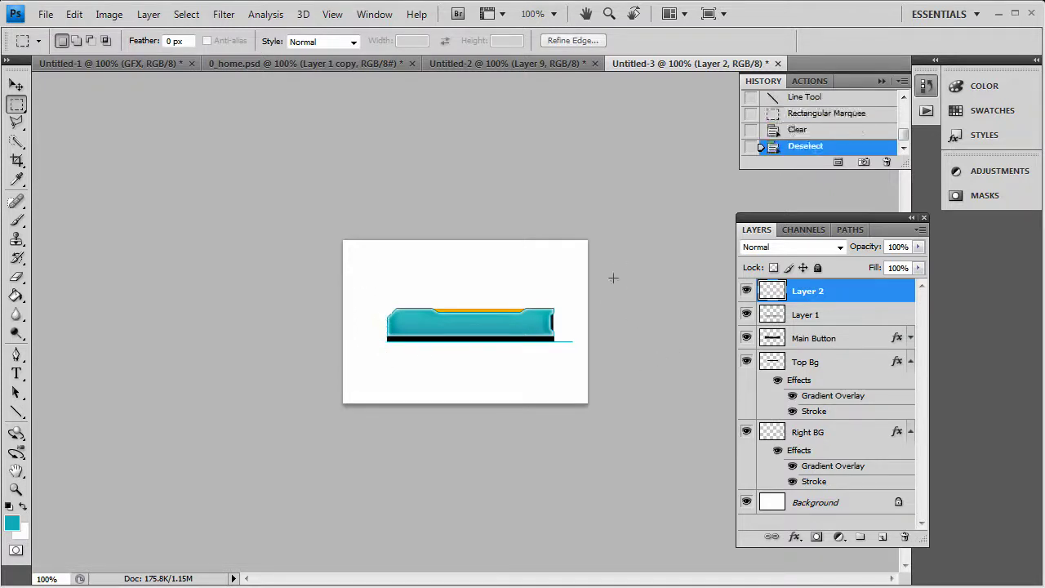
{"action": "left_click_drag", "start_coordinate": [594, 259], "coordinate": [553, 373]}
{"action": "key", "text": "Delete"}
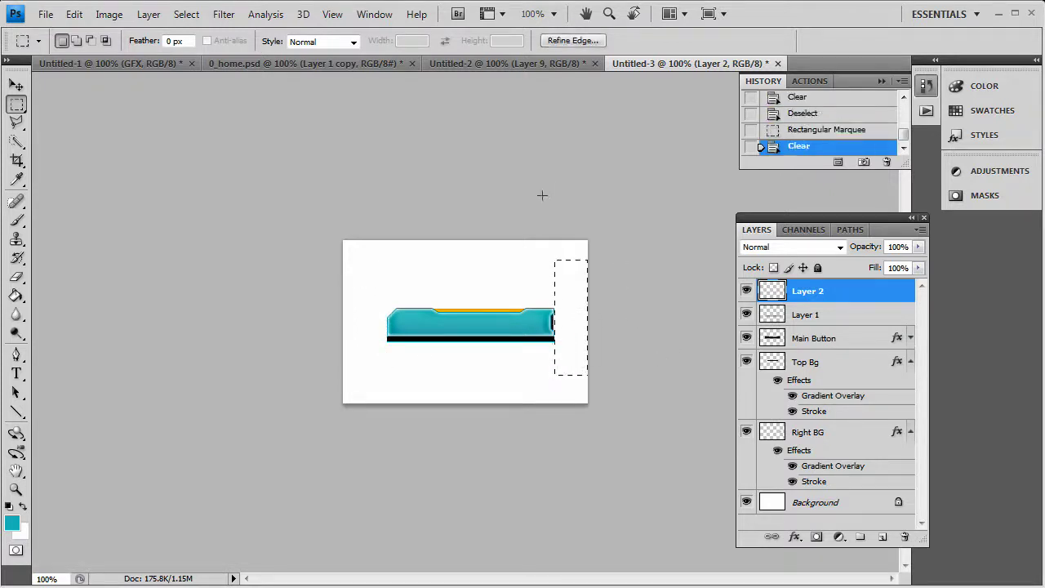
{"action": "key", "text": "ctrl+d"}
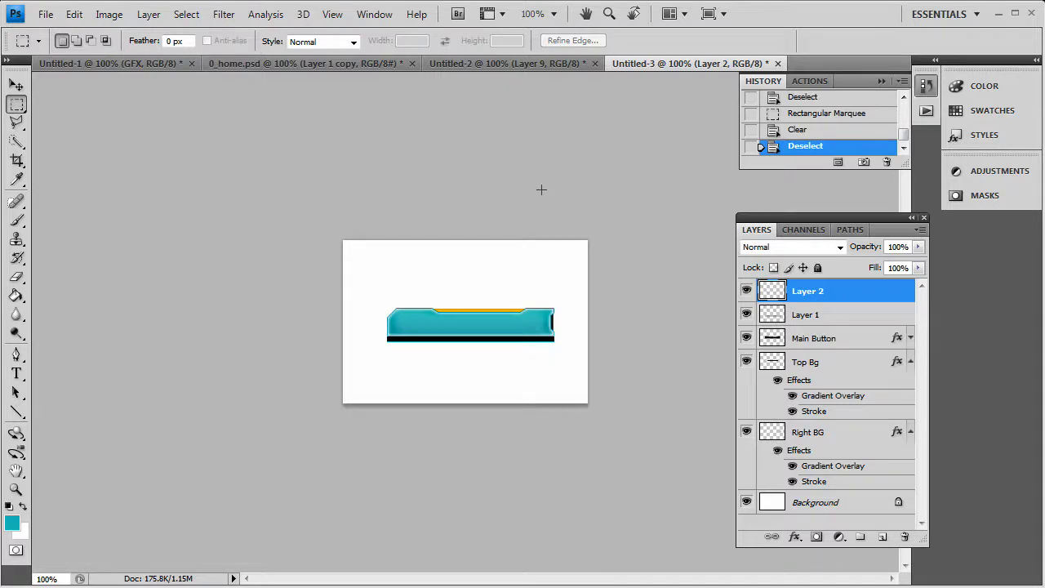
Duplicate Layer 1 and nudge the black bar copy down.
{"action": "left_click", "coordinate": [815, 316]}
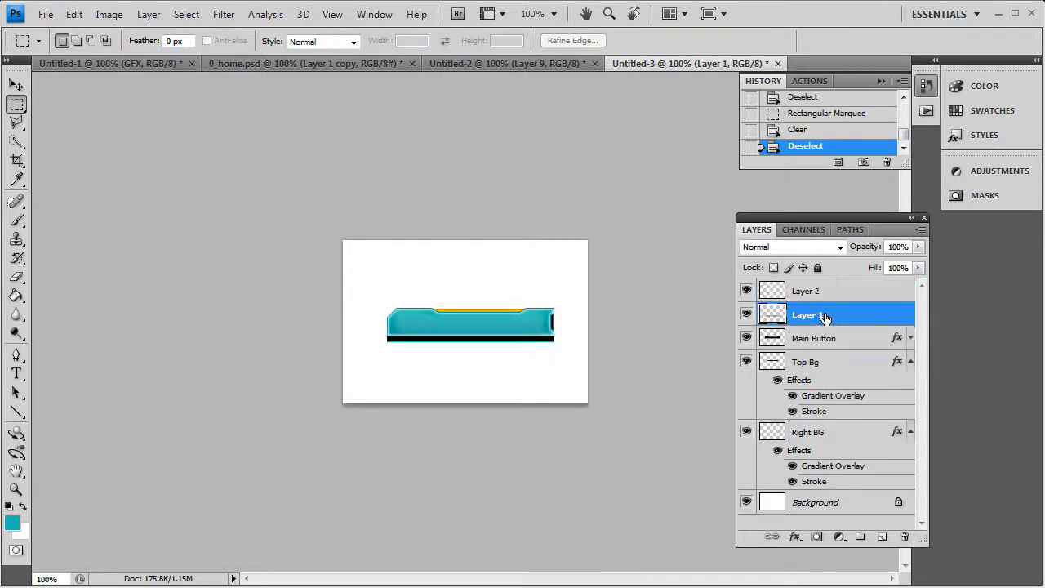
{"action": "right_click", "coordinate": [818, 317]}
{"action": "left_click", "coordinate": [891, 275]}
{"action": "left_click", "coordinate": [669, 180]}
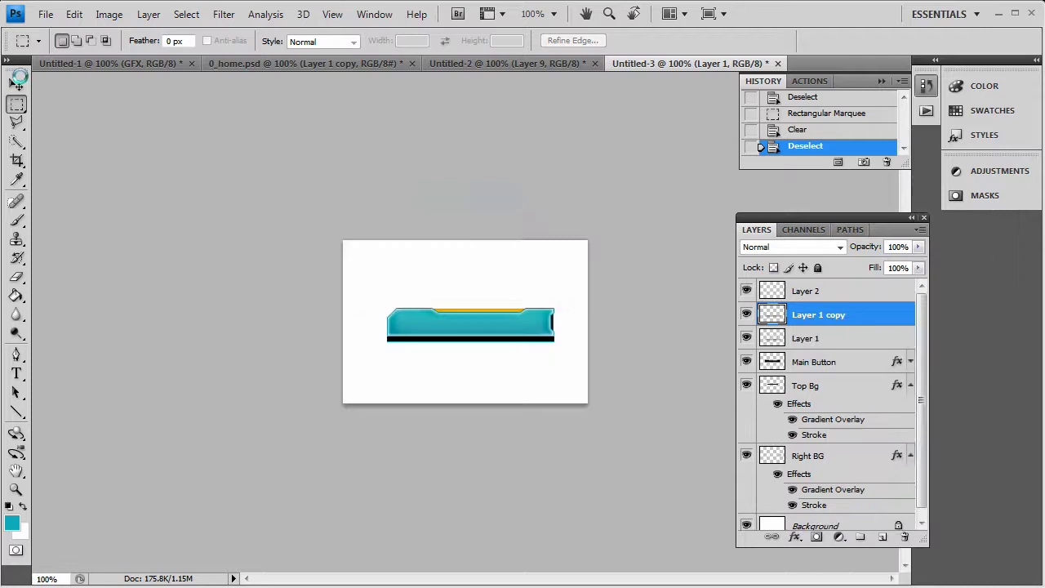
{"action": "left_click", "coordinate": [16, 85]}
{"action": "key", "text": "Down"}
{"action": "key", "text": "Down"}
{"action": "key", "text": "Down"}
{"action": "key", "text": "Down"}
{"action": "key", "text": "Down"}
{"action": "key", "text": "Down"}
{"action": "key", "text": "Down"}
{"action": "key", "text": "Down"}
{"action": "key", "text": "Down"}
{"action": "key", "text": "Down"}
{"action": "key", "text": "Down"}
{"action": "key", "text": "Down"}
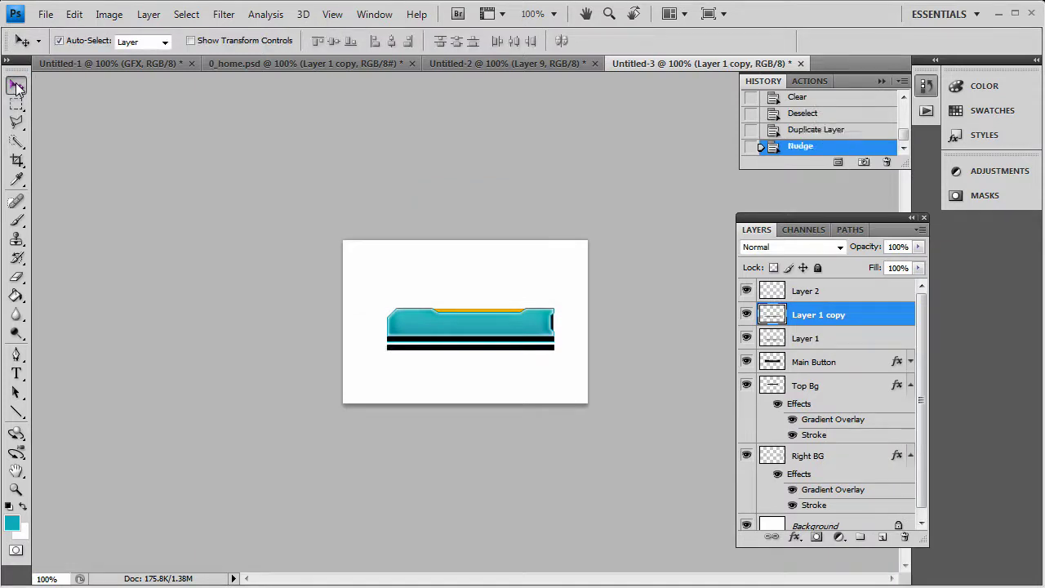
{"action": "key", "text": "Up"}
{"action": "key", "text": "Up"}
{"action": "key", "text": "Up"}
{"action": "key", "text": "Up"}
Nudge Layer 1 copy down a pixel and add a black-to-#585858 Gradient Overlay.
{"action": "key", "text": "Down"}
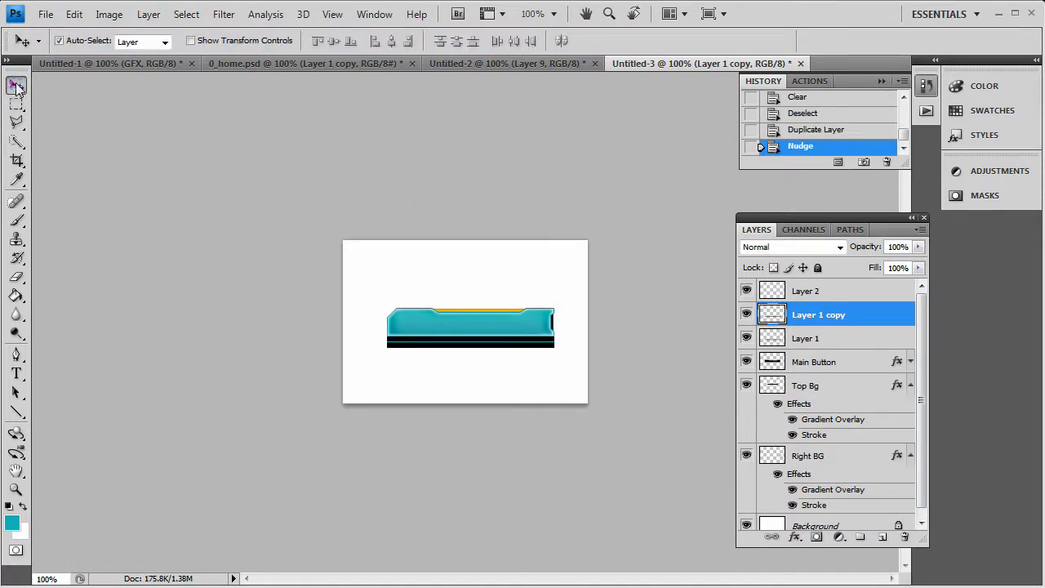
{"action": "right_click", "coordinate": [860, 318]}
{"action": "left_click", "coordinate": [939, 235]}
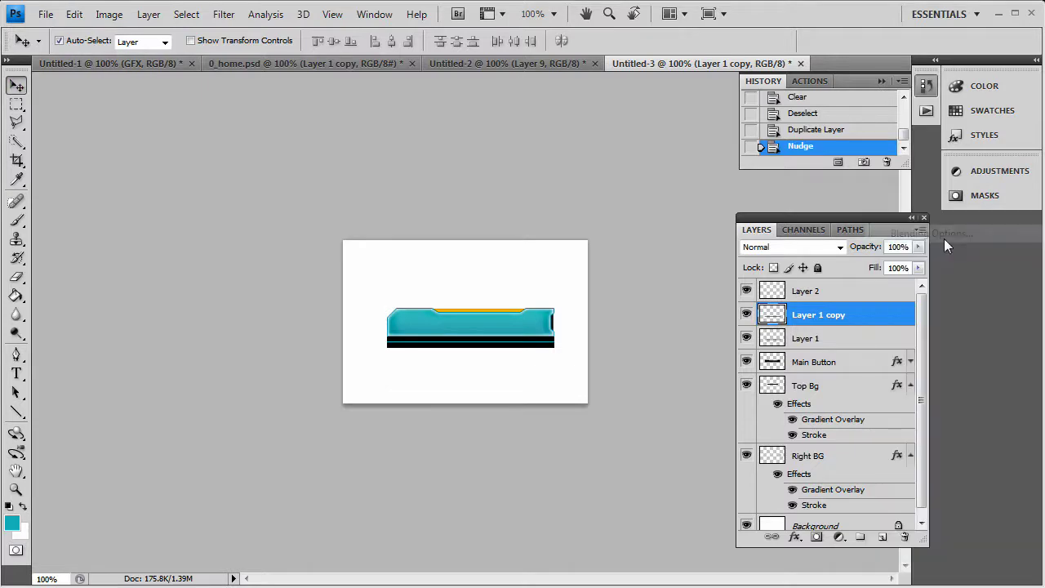
{"action": "left_click", "coordinate": [665, 371]}
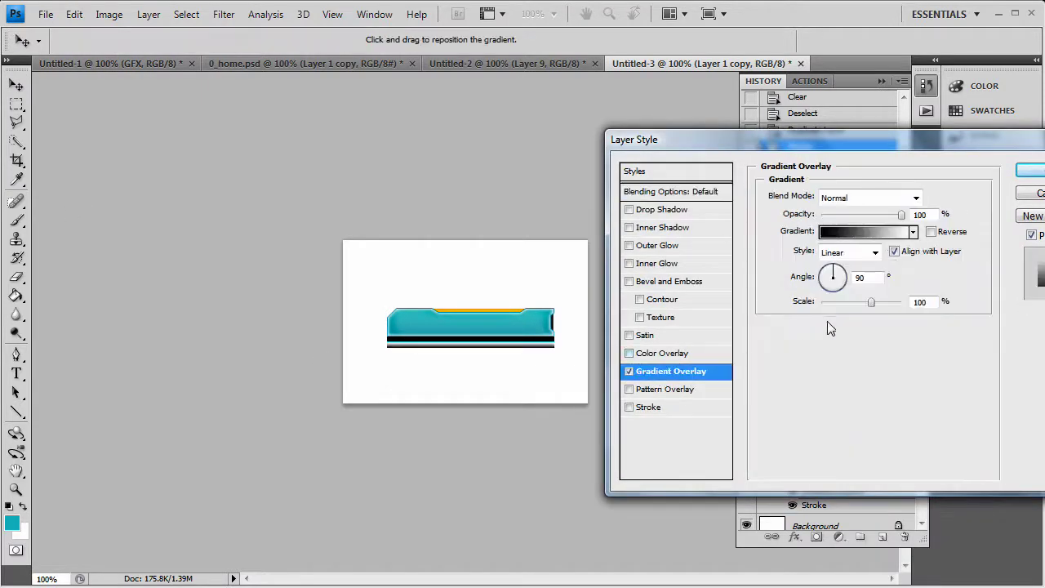
{"action": "left_click", "coordinate": [857, 231]}
{"action": "left_click", "coordinate": [882, 421]}
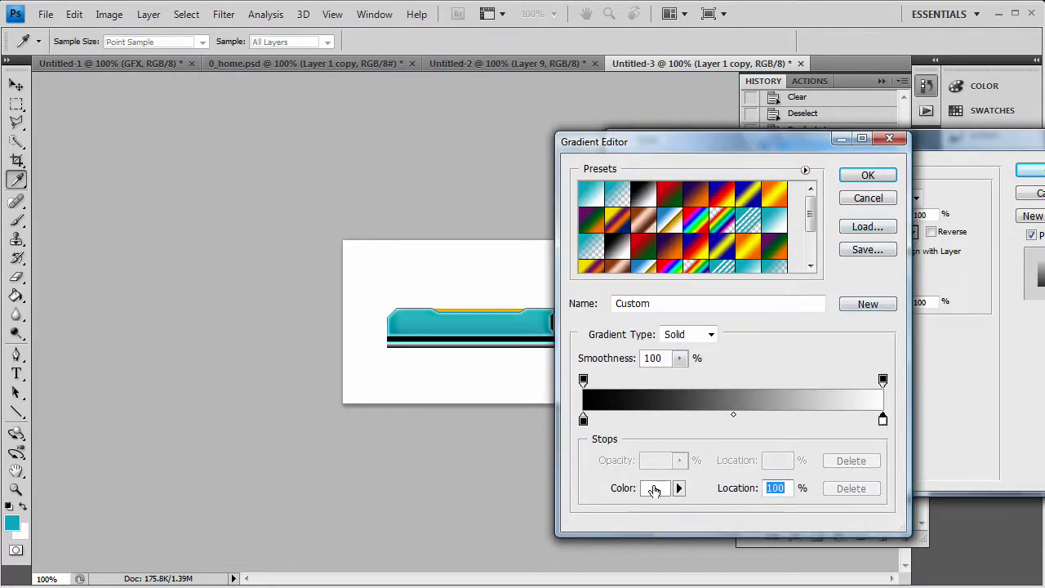
{"action": "left_click", "coordinate": [655, 487]}
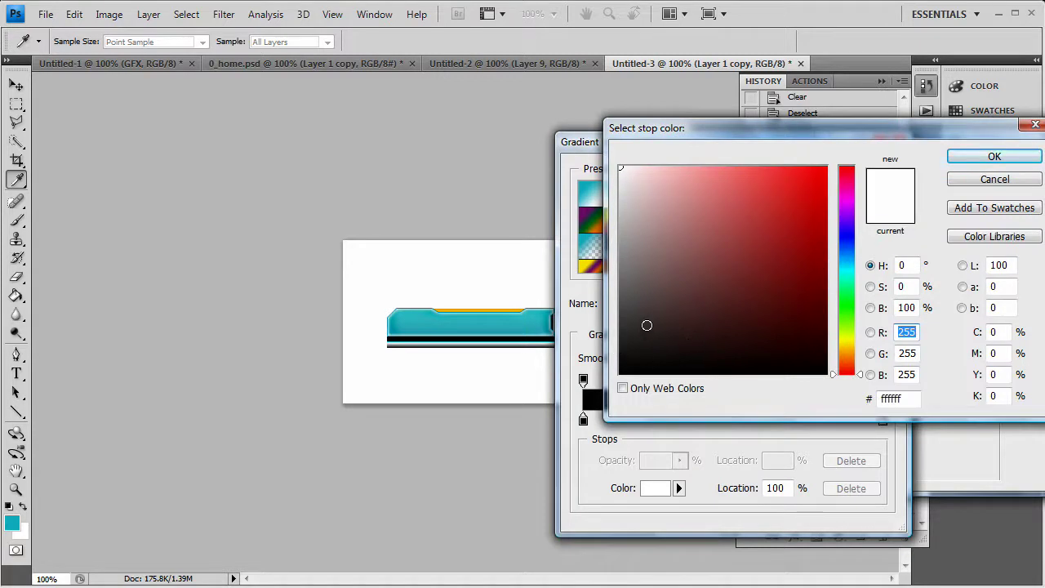
{"action": "mouse_move", "coordinate": [646, 322]}
{"action": "left_mouse_down"}
{"action": "mouse_move", "coordinate": [622, 274]}
{"action": "mouse_move", "coordinate": [630, 323]}
{"action": "left_mouse_up"}
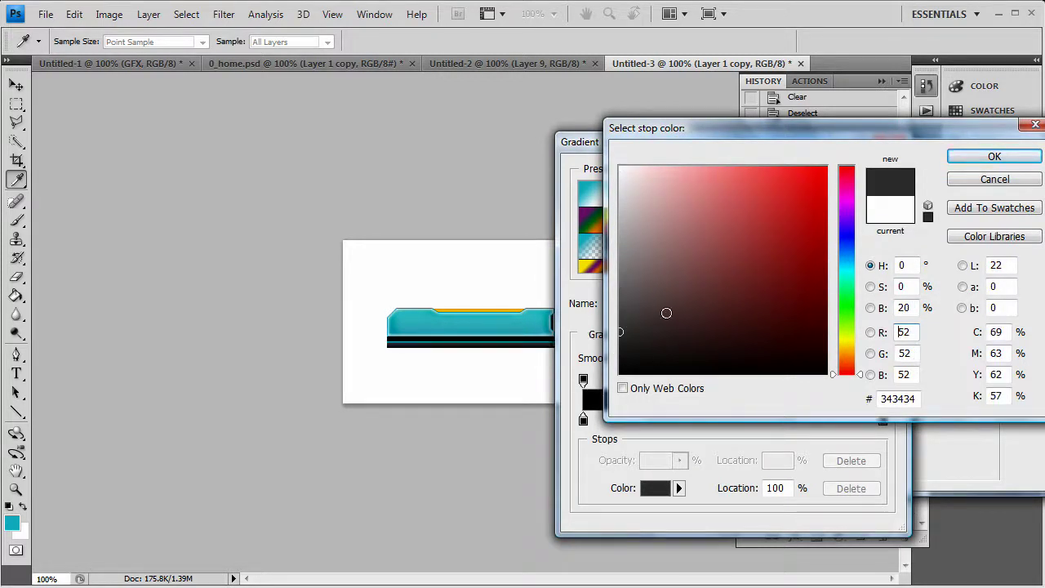
{"action": "left_click", "coordinate": [621, 299]}
{"action": "left_click", "coordinate": [1012, 160]}
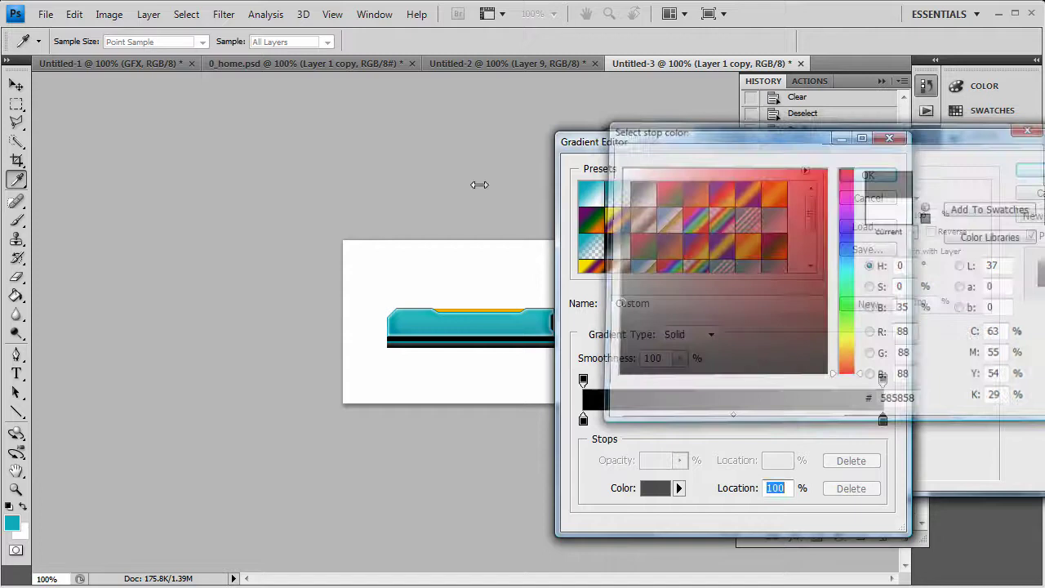
{"action": "left_click", "coordinate": [868, 175]}
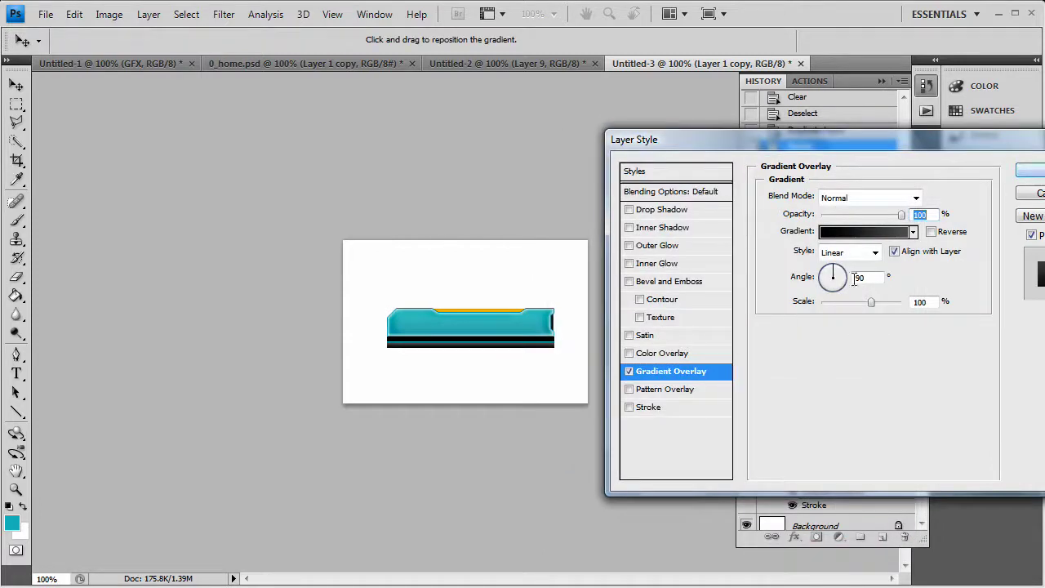
Apply the gradient style and add a layer named Bottom Tech above Main Button.
{"action": "key", "text": "Return"}
{"action": "left_click", "coordinate": [447, 329]}
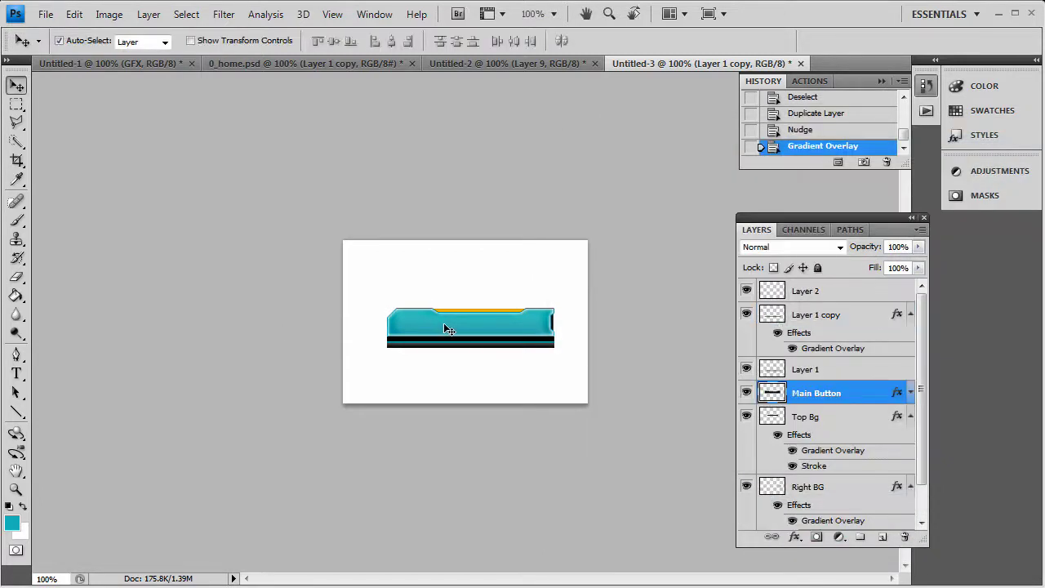
{"action": "left_click", "coordinate": [883, 536]}
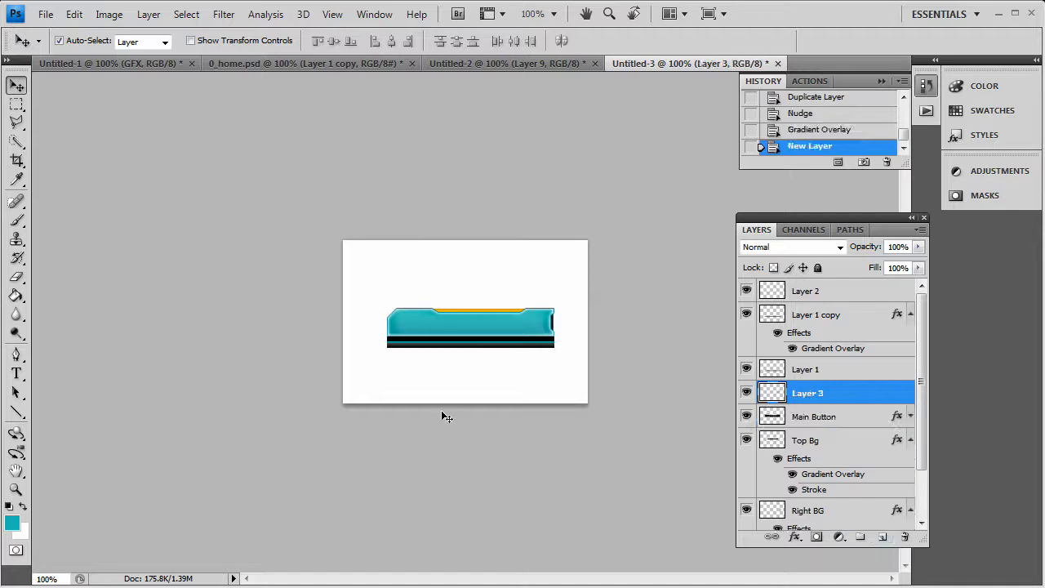
{"action": "left_click", "coordinate": [17, 122]}
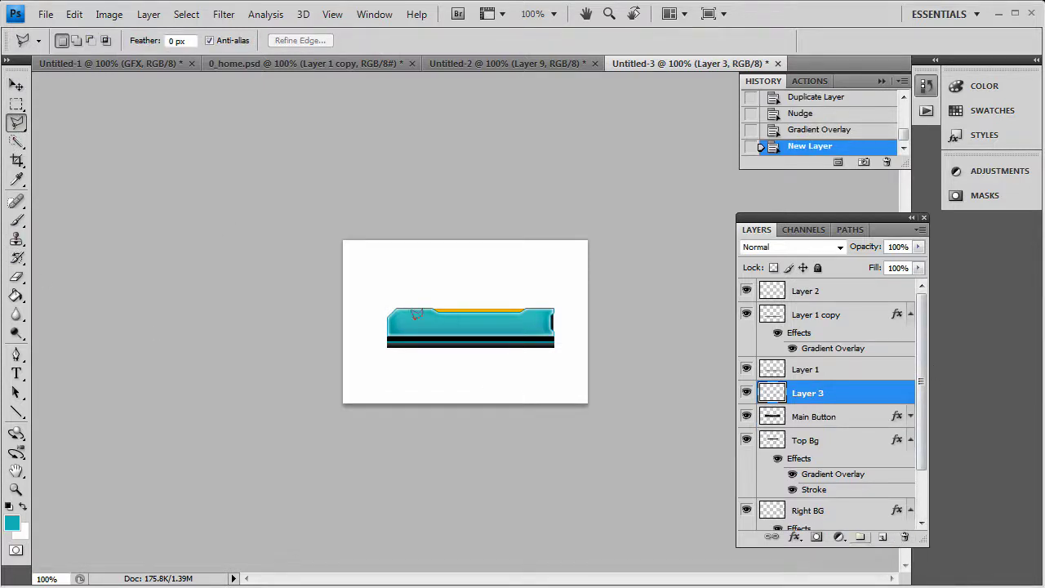
{"action": "double_click", "coordinate": [804, 395]}
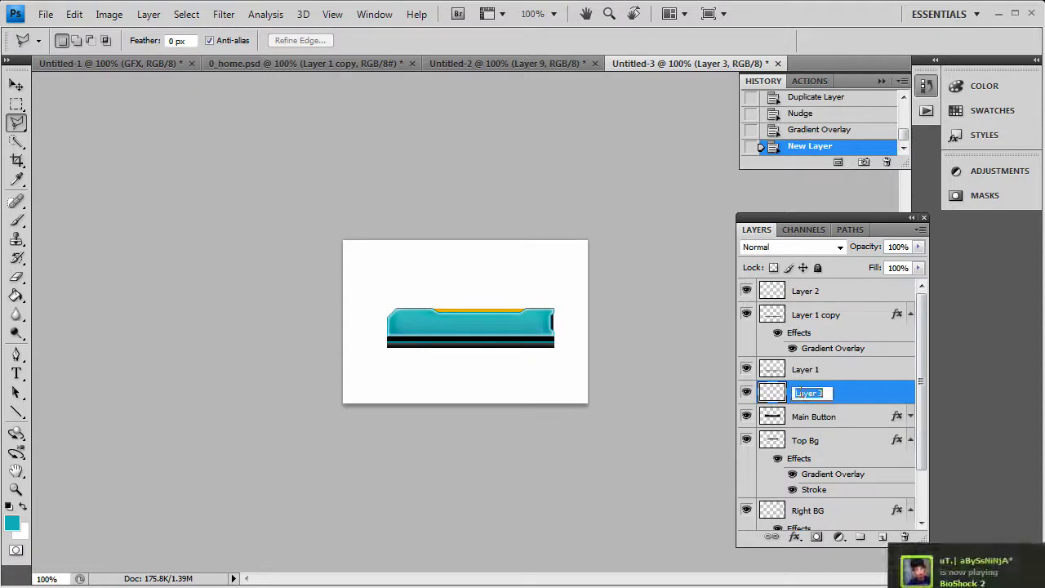
{"action": "type", "text": "Bottom Tech"}
{"action": "key", "text": "Return"}
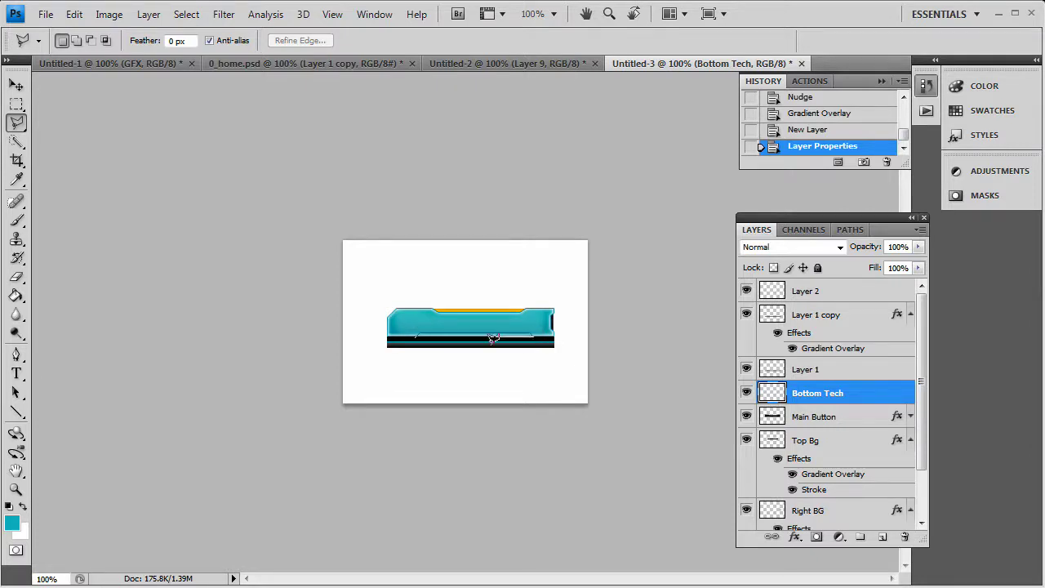
Lasso the bar's bottom recess, fill it black, then deselect.
{"action": "left_click", "coordinate": [417, 335]}
{"action": "left_click", "coordinate": [17, 296]}
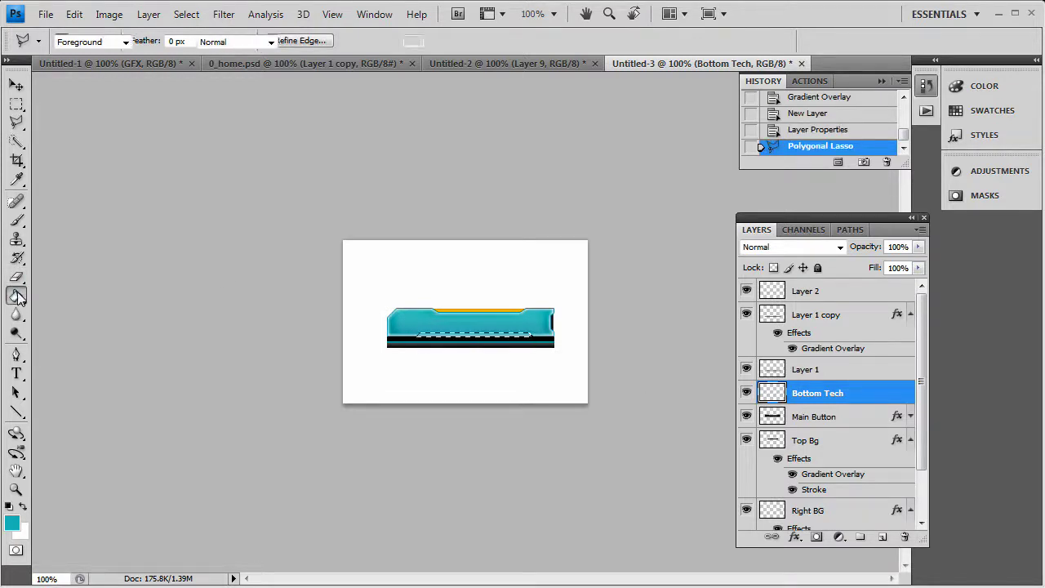
{"action": "left_click", "coordinate": [10, 507]}
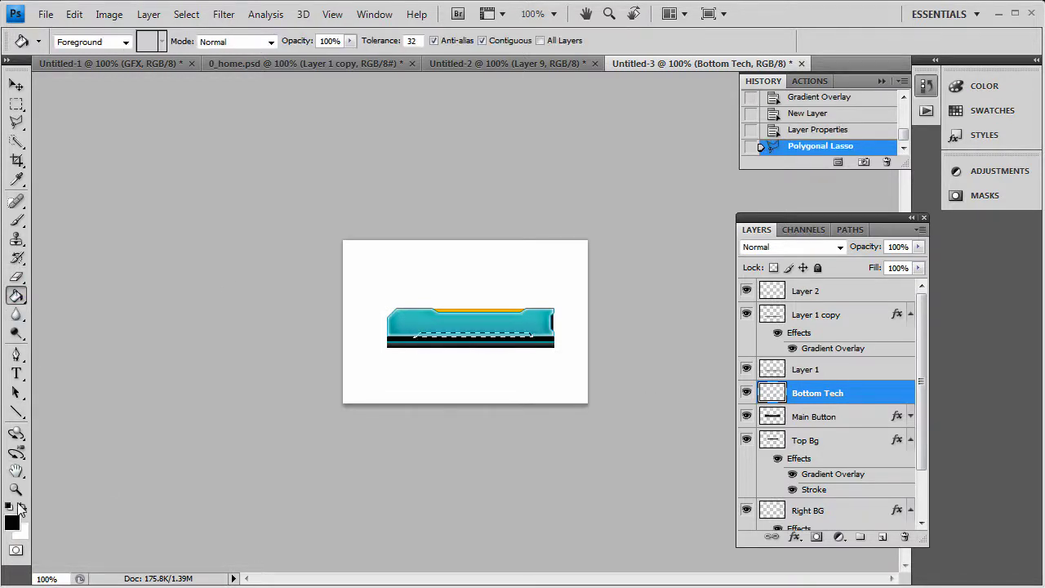
{"action": "left_click", "coordinate": [485, 333]}
{"action": "key", "text": "m"}
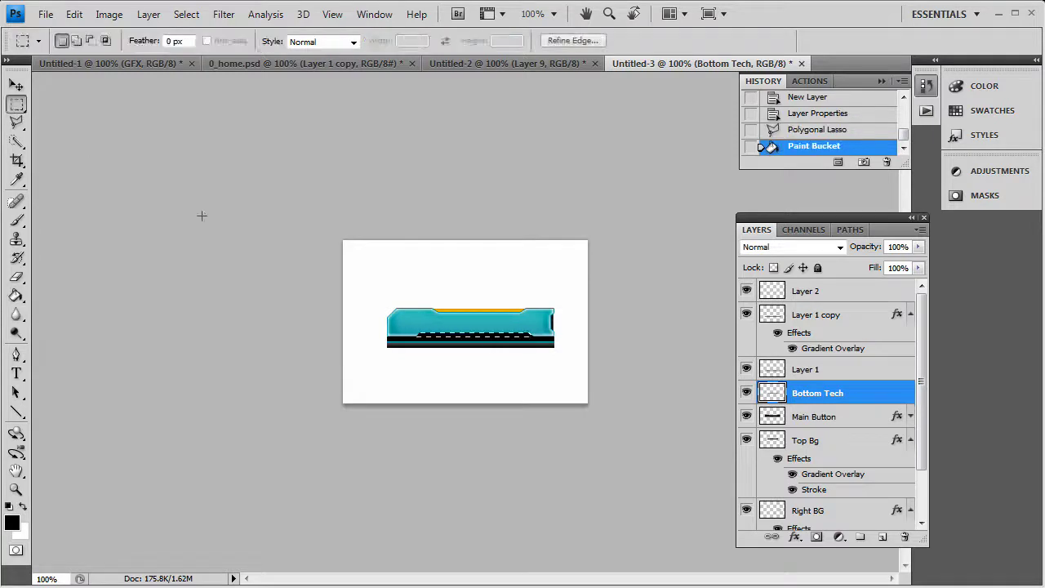
{"action": "key", "text": "ctrl+d"}
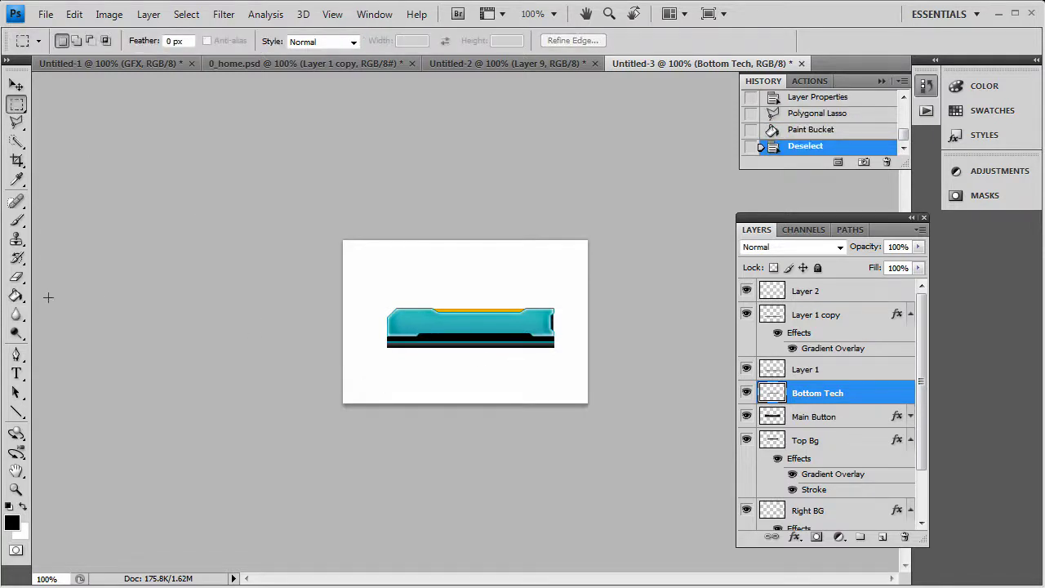
Zoom in on the black band to 500%.
{"action": "left_click", "coordinate": [15, 489]}
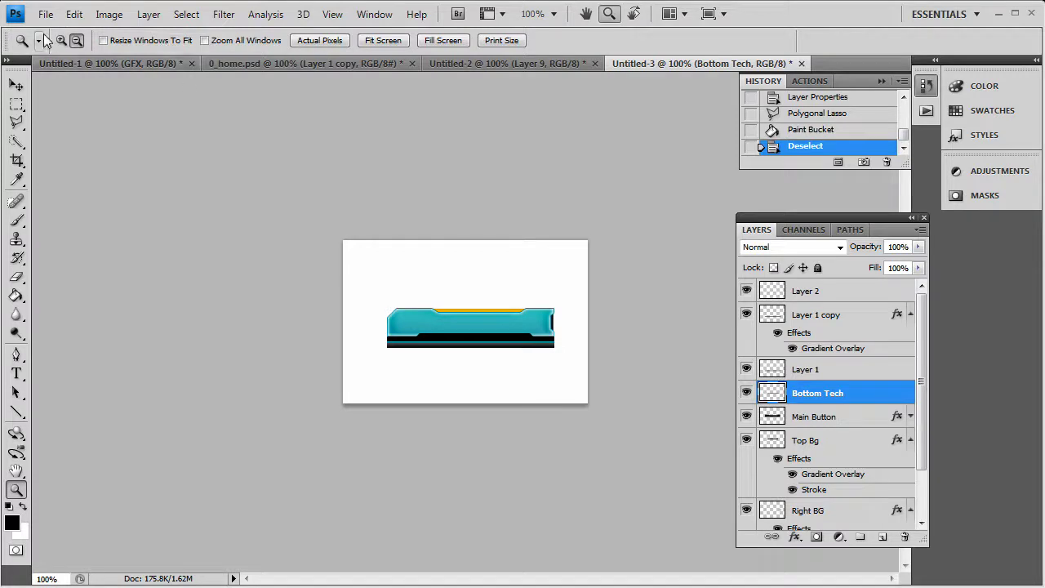
{"action": "left_click", "coordinate": [512, 343]}
{"action": "left_click", "coordinate": [602, 357]}
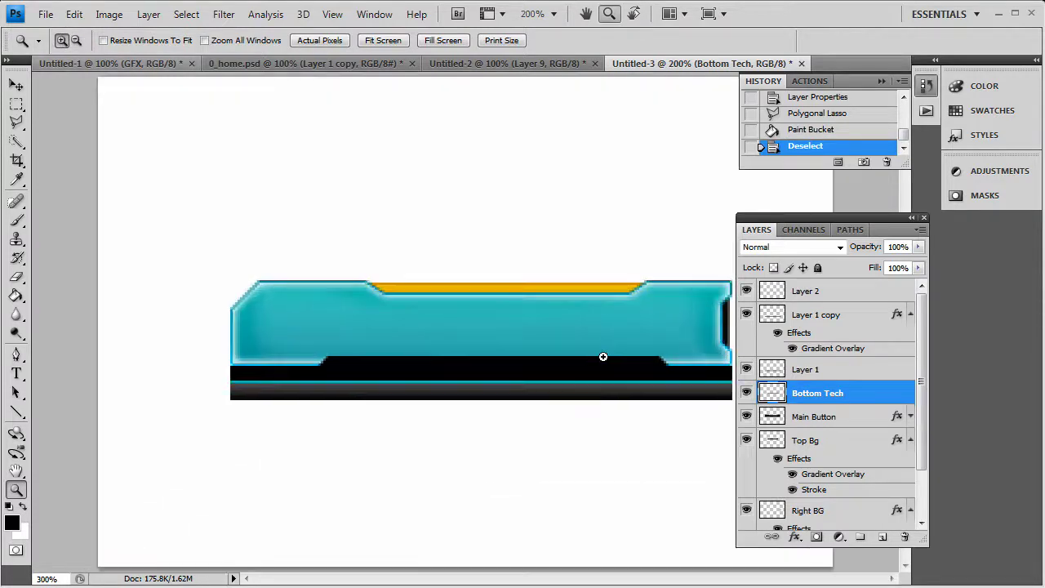
{"action": "left_click", "coordinate": [528, 347]}
{"action": "left_click", "coordinate": [657, 368]}
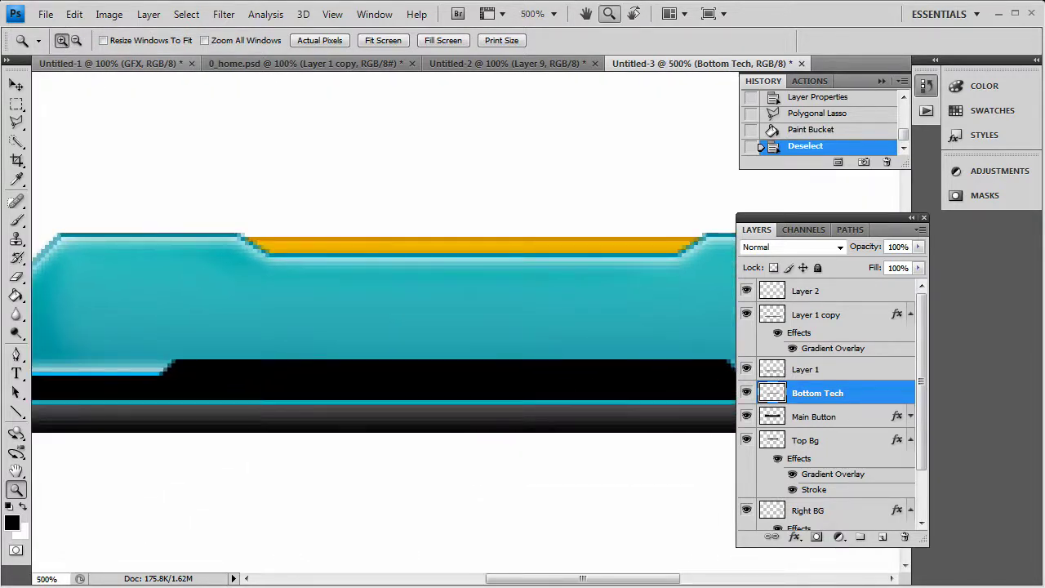
{"action": "left_click_drag", "start_coordinate": [559, 581], "coordinate": [570, 580]}
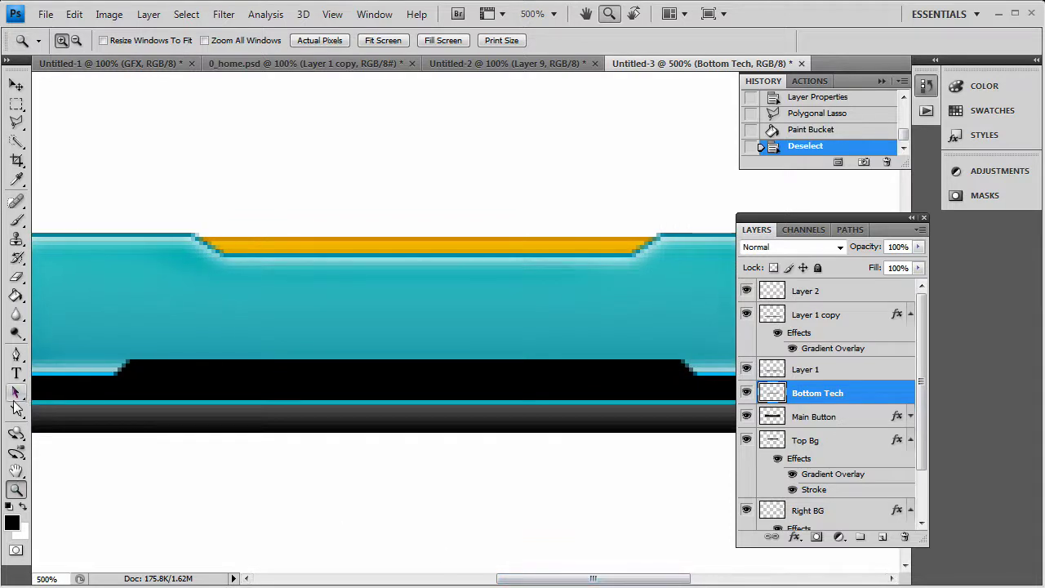
On a new layer, draw white lines along the band's top edge and angled ends.
{"action": "left_click", "coordinate": [16, 410]}
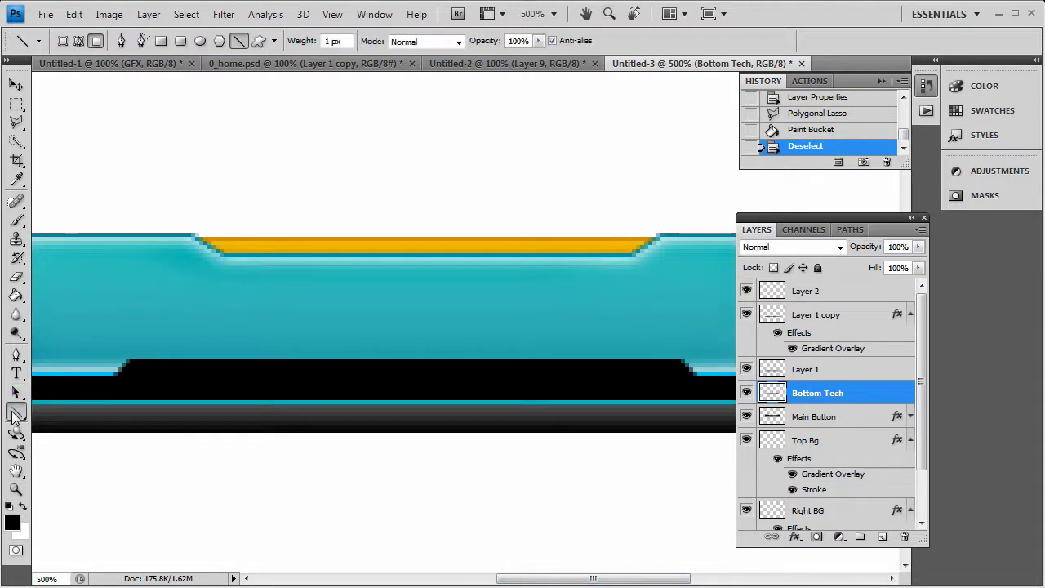
{"action": "left_click", "coordinate": [24, 506]}
{"action": "left_click", "coordinate": [881, 539]}
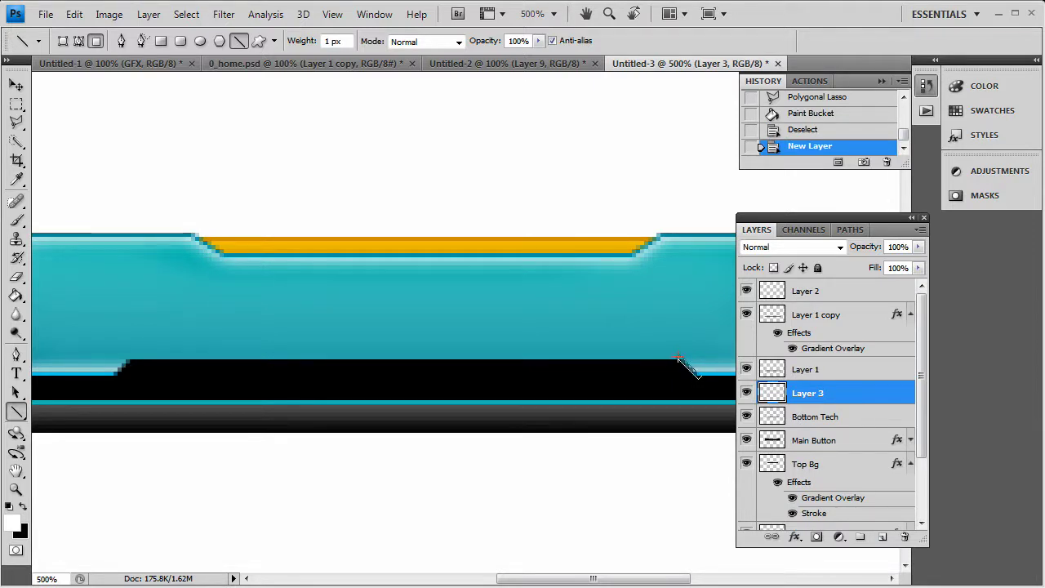
{"action": "left_click_drag", "start_coordinate": [698, 377], "coordinate": [192, 356]}
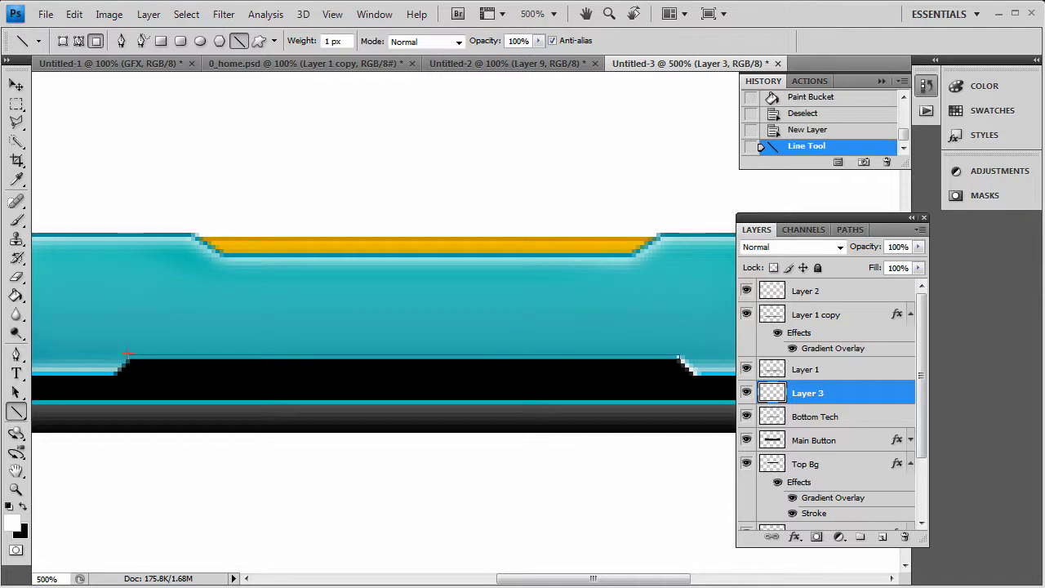
{"action": "left_click_drag", "start_coordinate": [127, 355], "coordinate": [129, 356]}
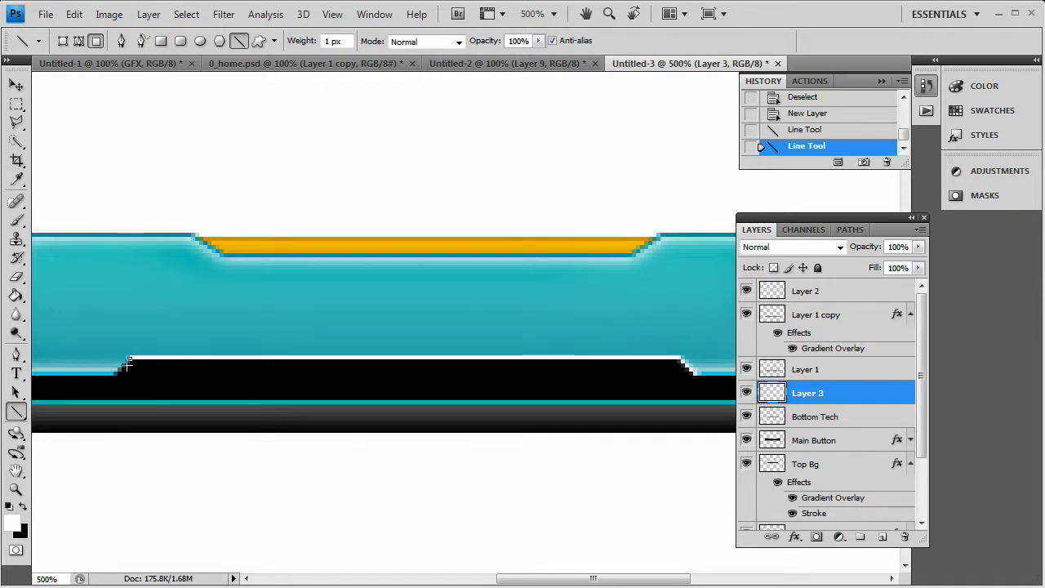
{"action": "left_click_drag", "start_coordinate": [110, 379], "coordinate": [113, 376]}
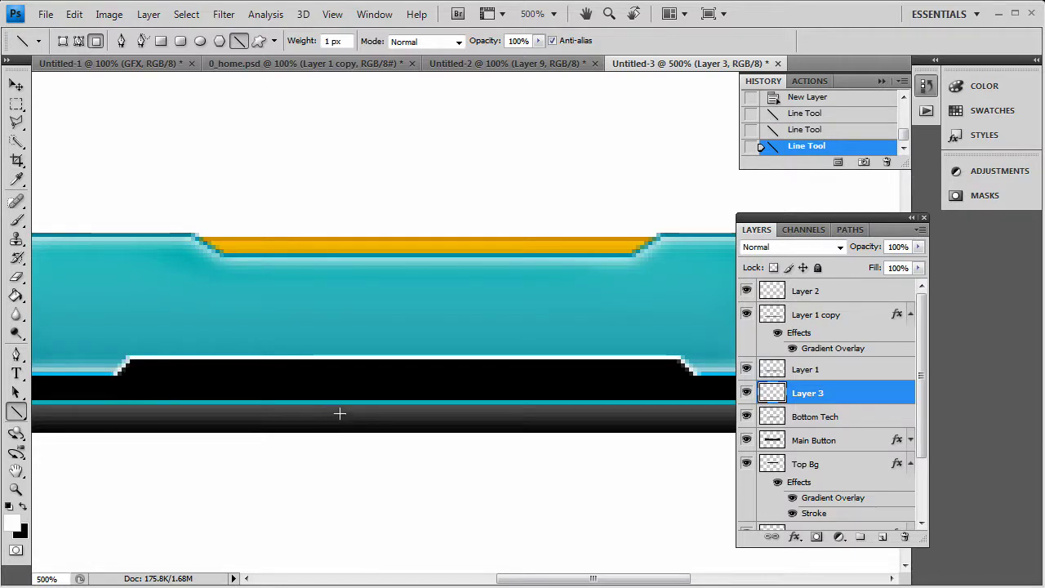
Zoom the view back out to 100%.
{"action": "left_click", "coordinate": [15, 489]}
{"action": "left_click", "coordinate": [76, 40]}
{"action": "left_click", "coordinate": [204, 153]}
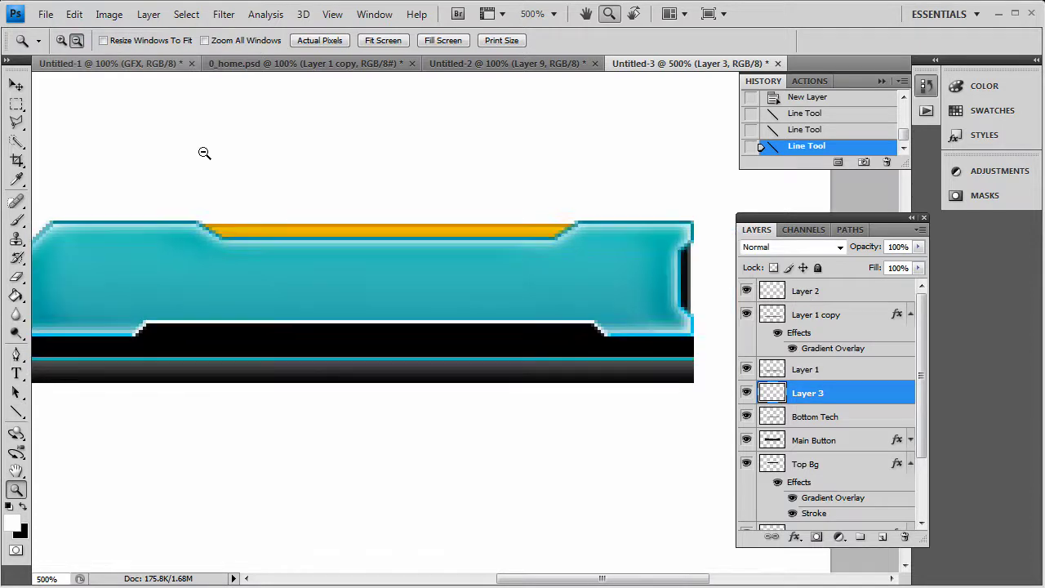
{"action": "left_click", "coordinate": [204, 153]}
{"action": "left_click", "coordinate": [539, 357]}
{"action": "left_click", "coordinate": [537, 357]}
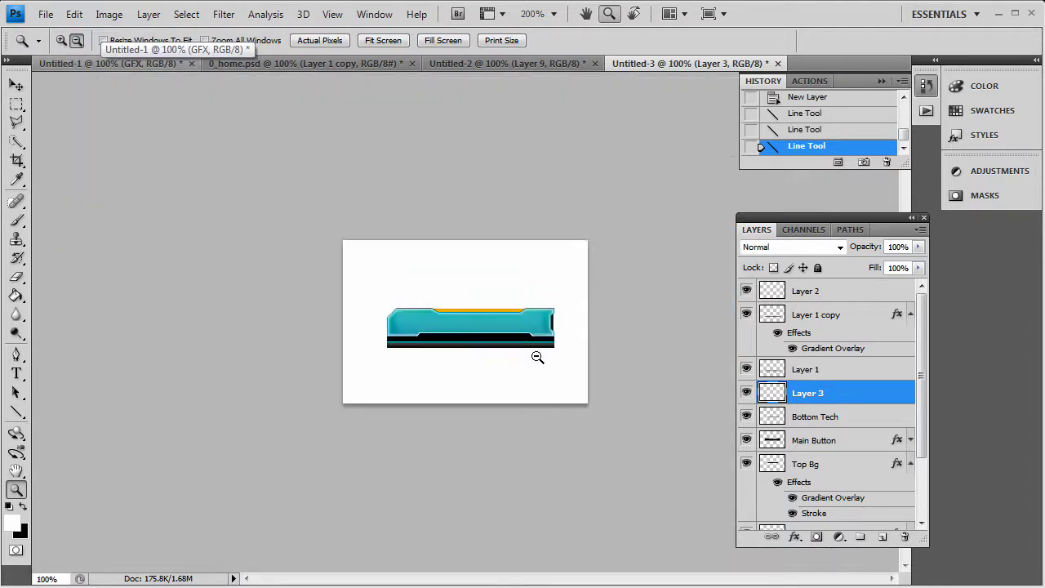
Colorize the edge line teal with Hue 184, Saturation 78, Lightness -30.
{"action": "left_click", "coordinate": [17, 85]}
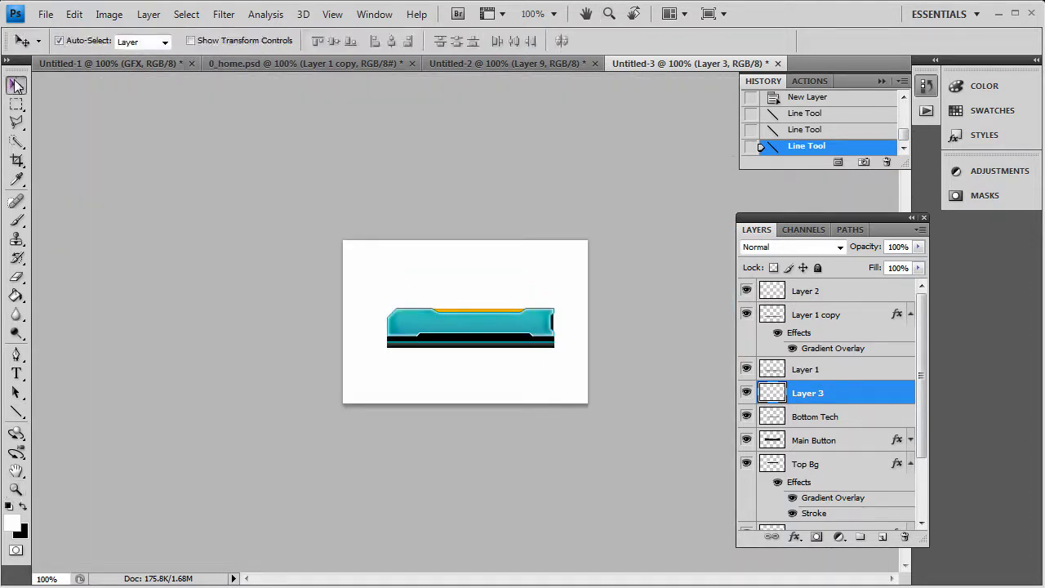
{"action": "key", "text": "i"}
{"action": "key", "text": "ctrl+u"}
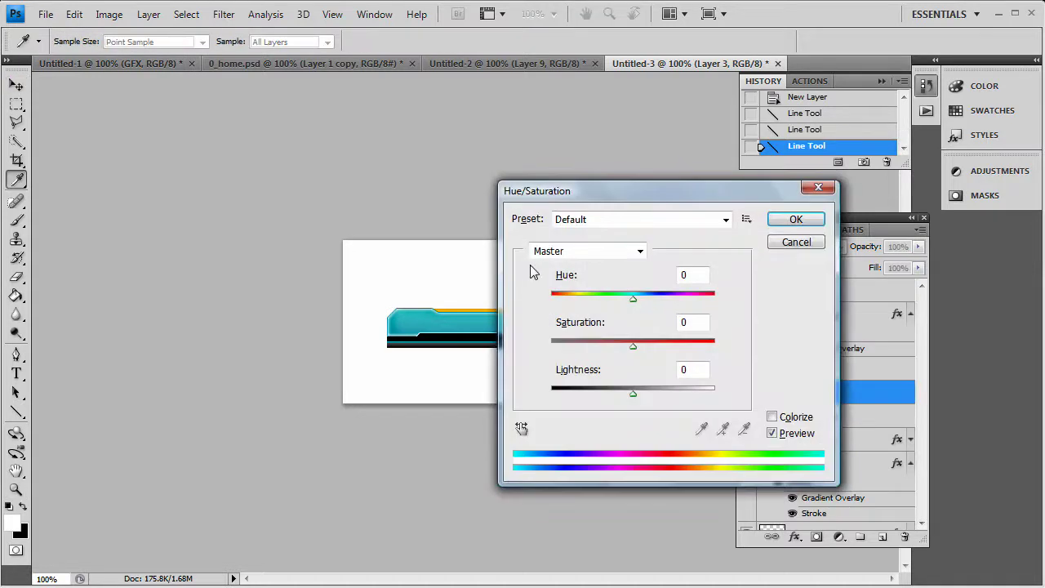
{"action": "left_click", "coordinate": [771, 416]}
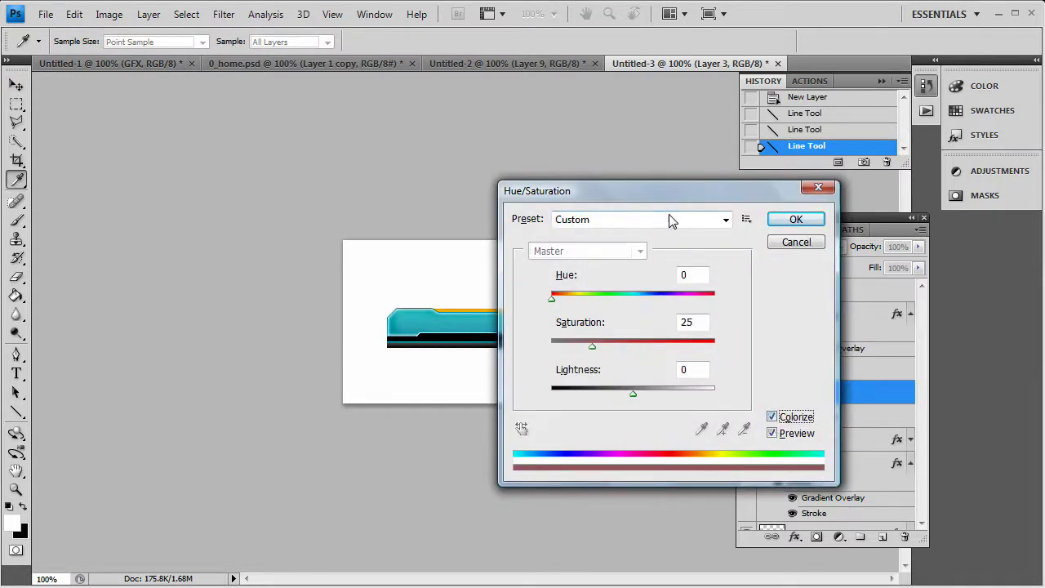
{"action": "left_click_drag", "start_coordinate": [646, 191], "coordinate": [698, 165]}
{"action": "left_click_drag", "start_coordinate": [688, 361], "coordinate": [675, 365]}
{"action": "left_click_drag", "start_coordinate": [604, 272], "coordinate": [689, 280]}
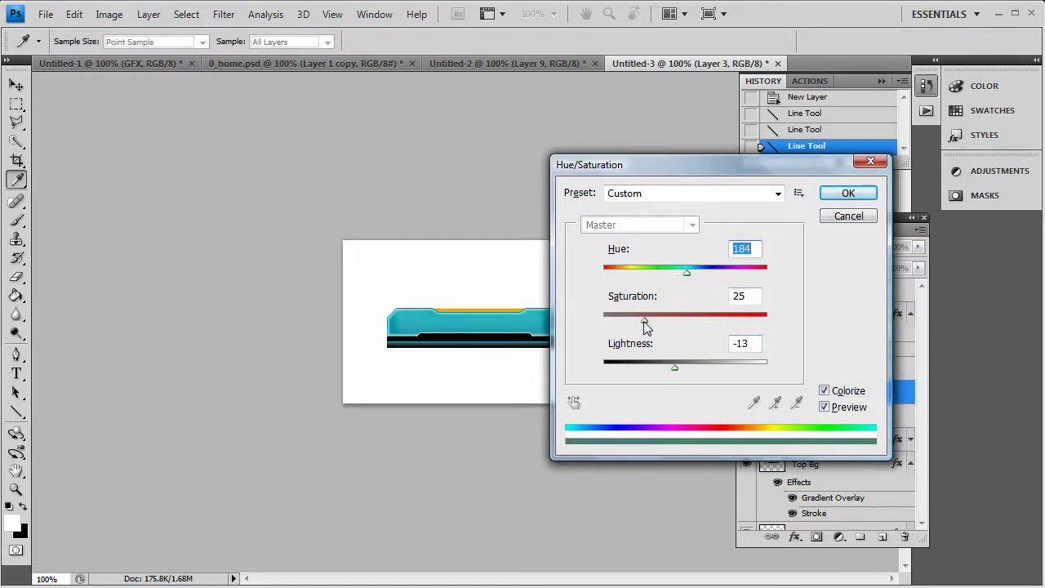
{"action": "left_click_drag", "start_coordinate": [644, 321], "coordinate": [667, 320]}
{"action": "left_click_drag", "start_coordinate": [675, 367], "coordinate": [660, 367]}
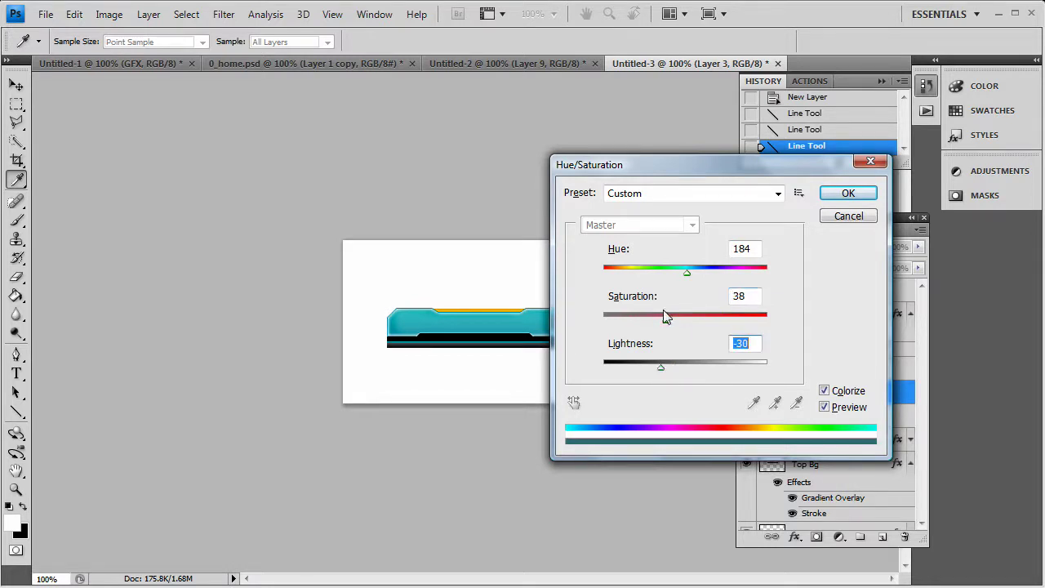
{"action": "left_click_drag", "start_coordinate": [666, 319], "coordinate": [730, 319]}
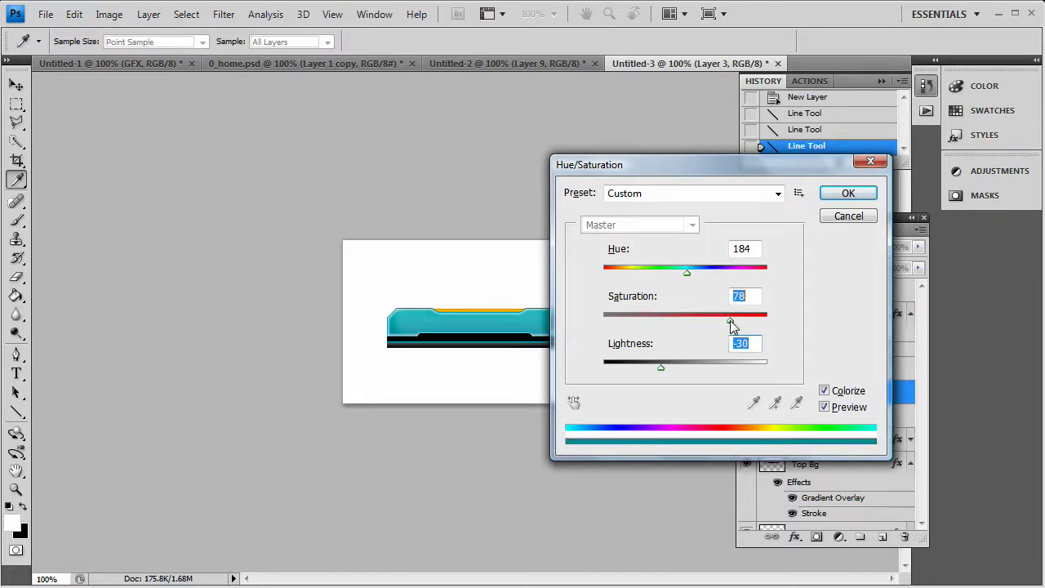
{"action": "left_click", "coordinate": [846, 195]}
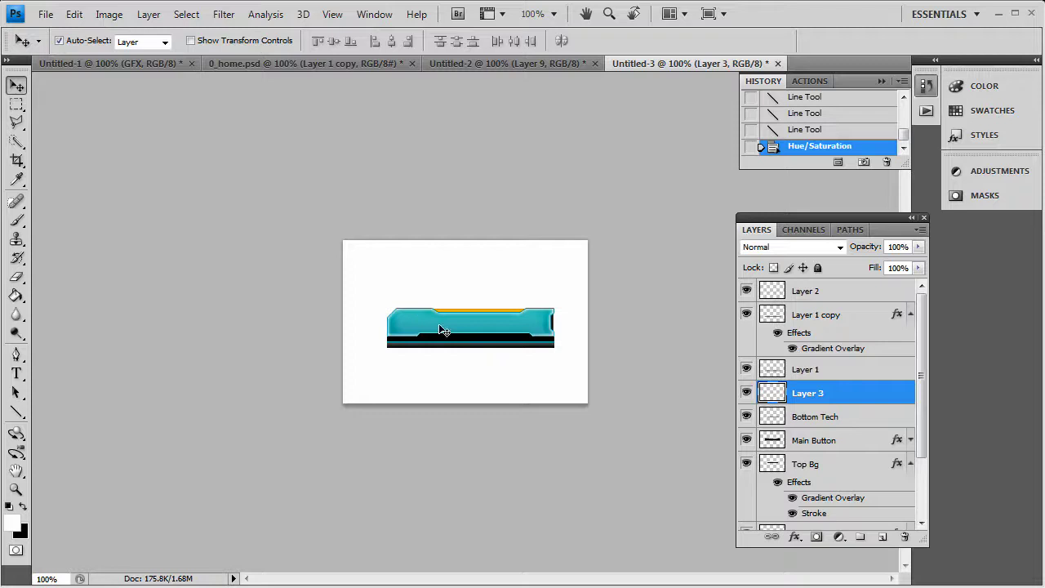
Paint-bucket the Background layer black, then select the Right BG layer with the Move tool.
{"action": "scroll", "coordinate": [849, 465], "scroll_direction": "down", "scroll_amount": 3}
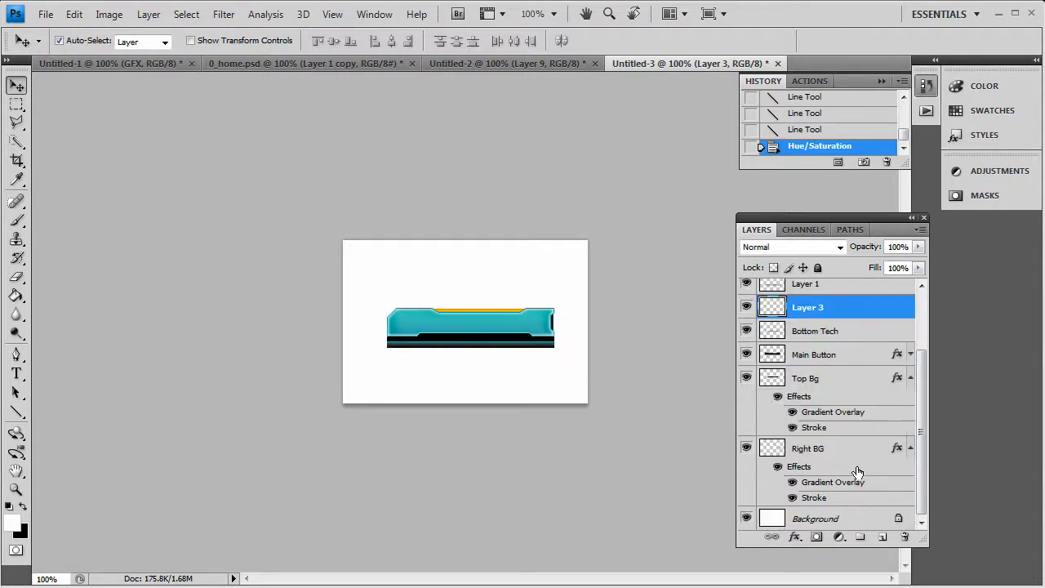
{"action": "left_click", "coordinate": [825, 519]}
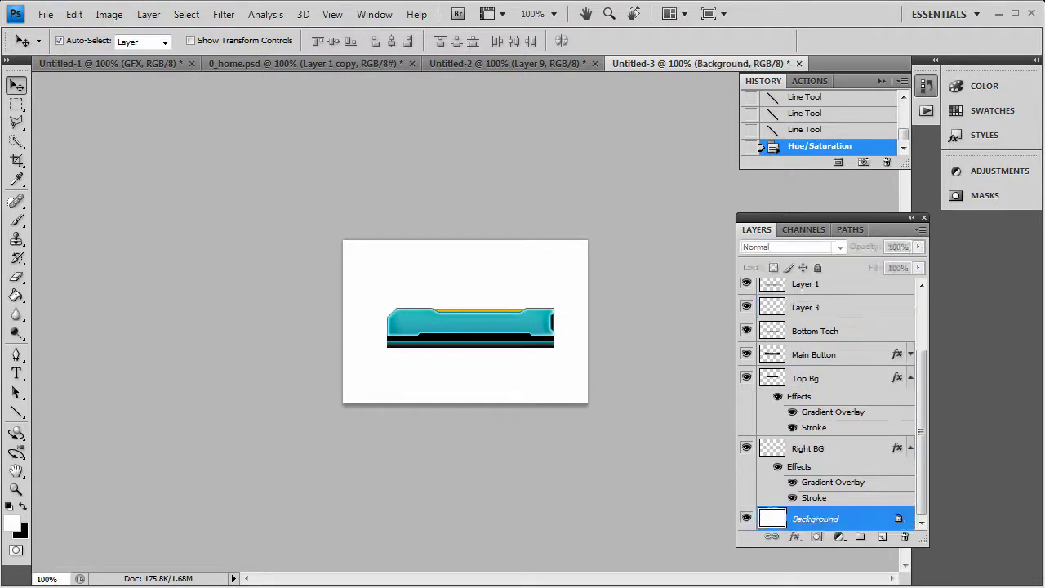
{"action": "left_click", "coordinate": [23, 507]}
{"action": "left_click", "coordinate": [17, 296]}
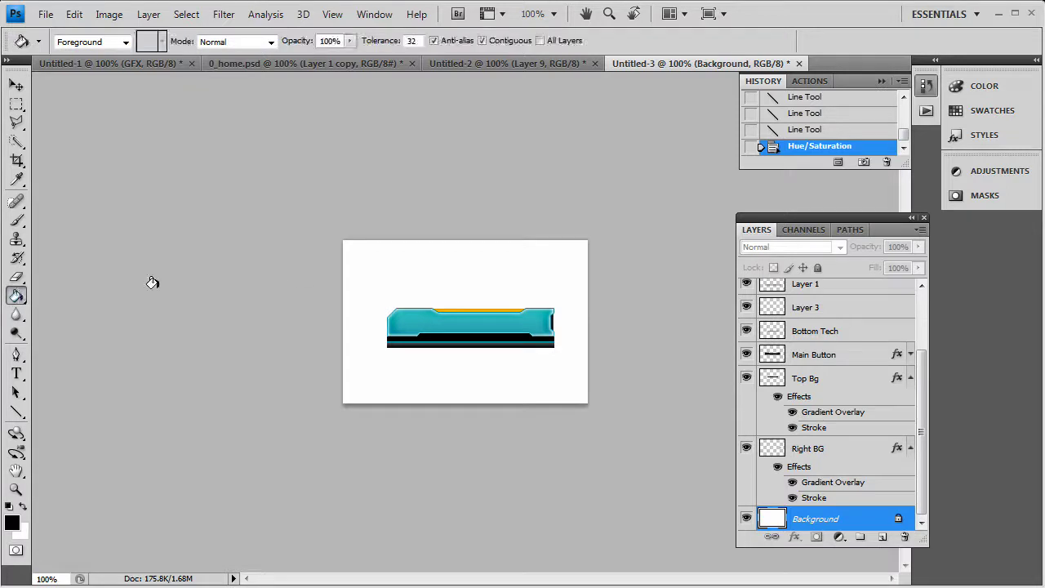
{"action": "left_click", "coordinate": [447, 275]}
{"action": "left_click", "coordinate": [16, 85]}
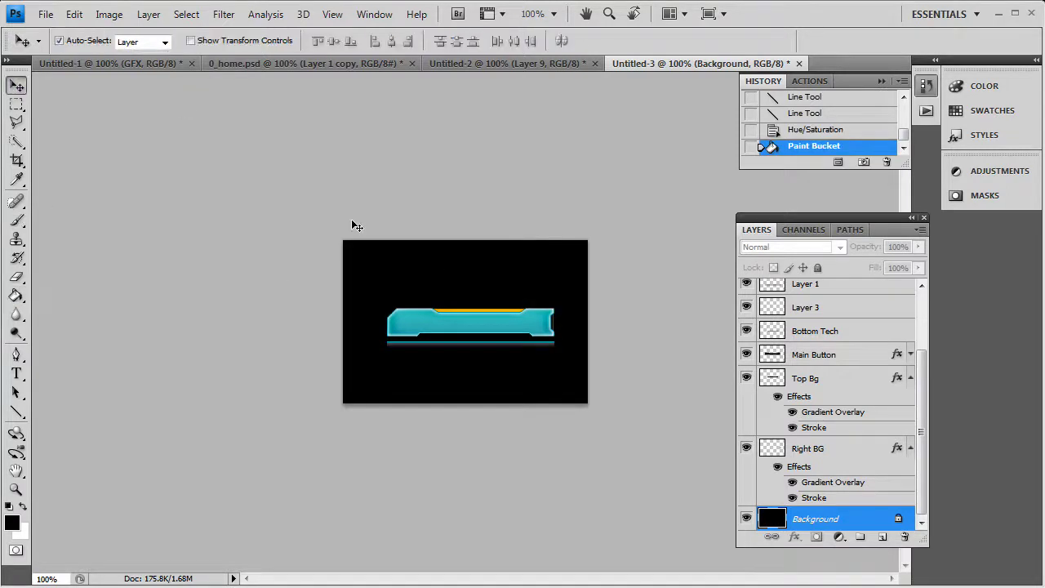
{"action": "left_click", "coordinate": [558, 327]}
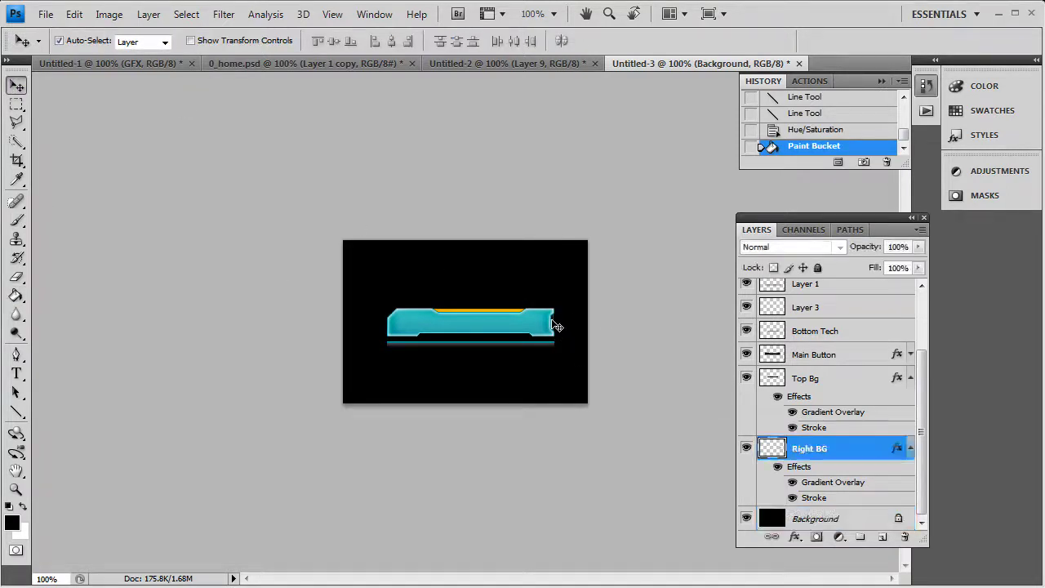
Change Right BG's Stroke layer-style colour to dark grey #343434 and apply it.
{"action": "right_click", "coordinate": [820, 448]}
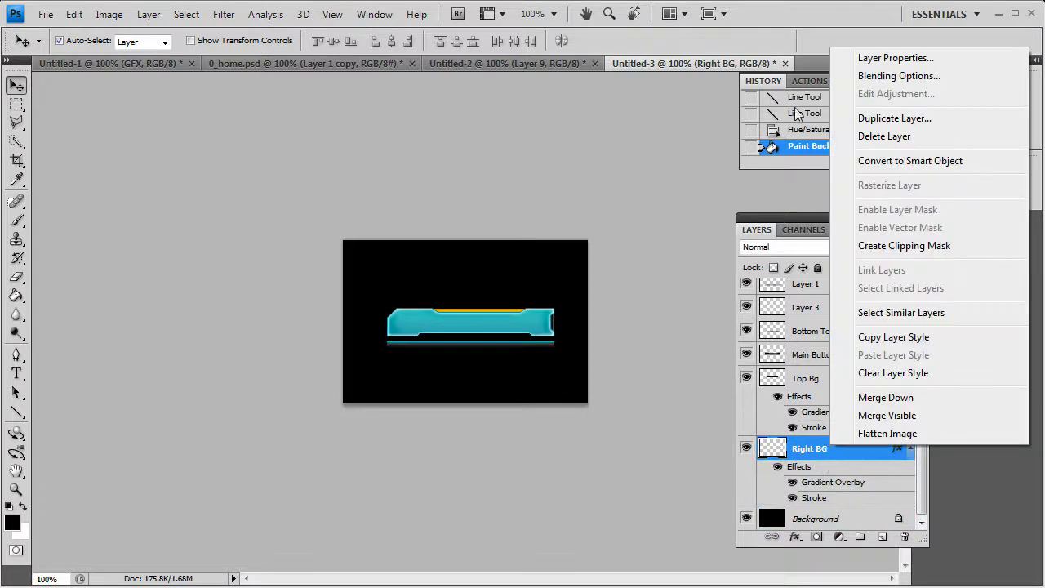
{"action": "left_click", "coordinate": [866, 75]}
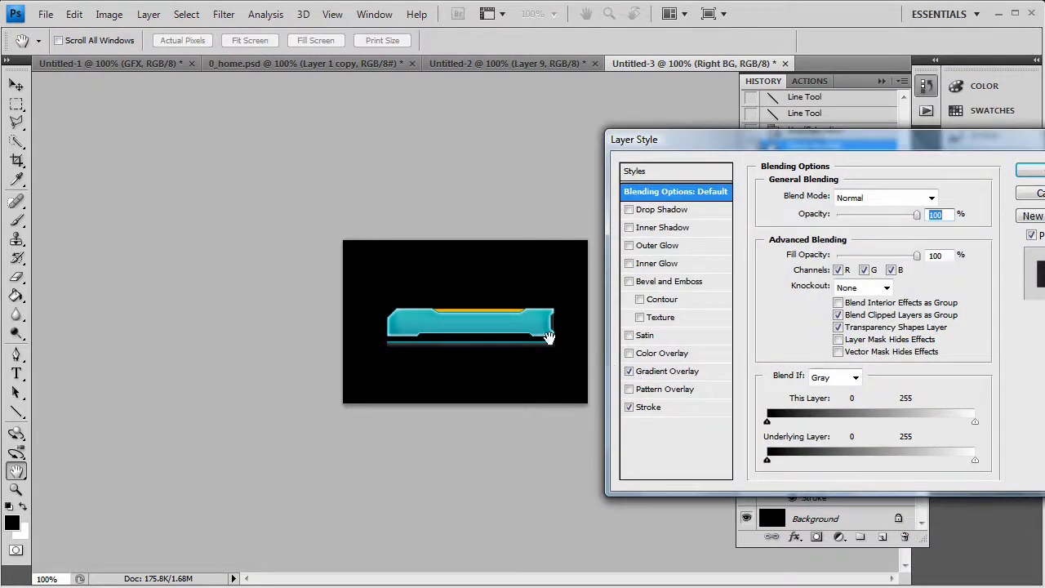
{"action": "left_click", "coordinate": [653, 408]}
{"action": "left_click", "coordinate": [802, 300]}
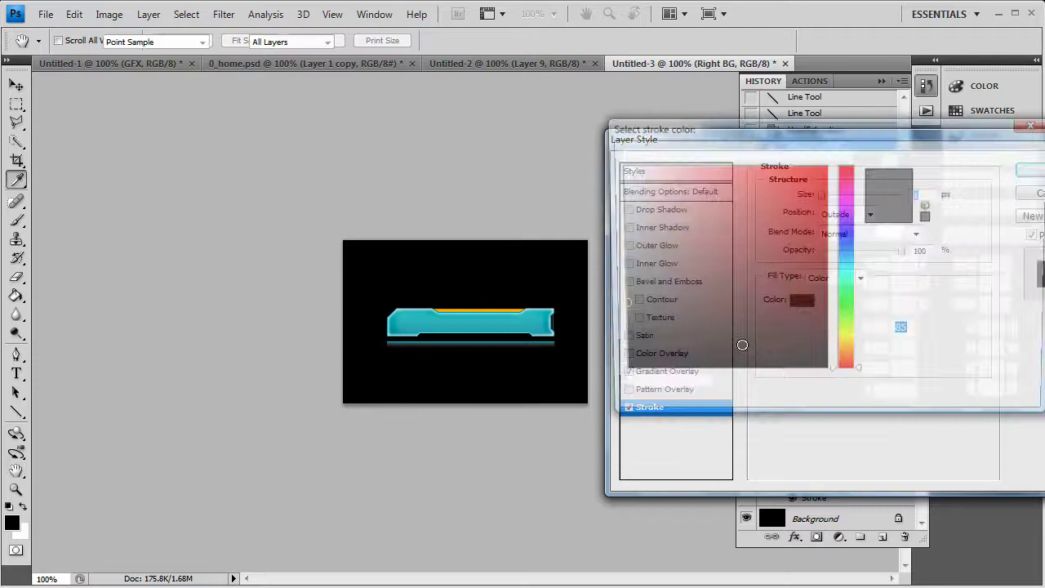
{"action": "left_click", "coordinate": [621, 326]}
{"action": "left_click_drag", "start_coordinate": [623, 327], "coordinate": [619, 330]}
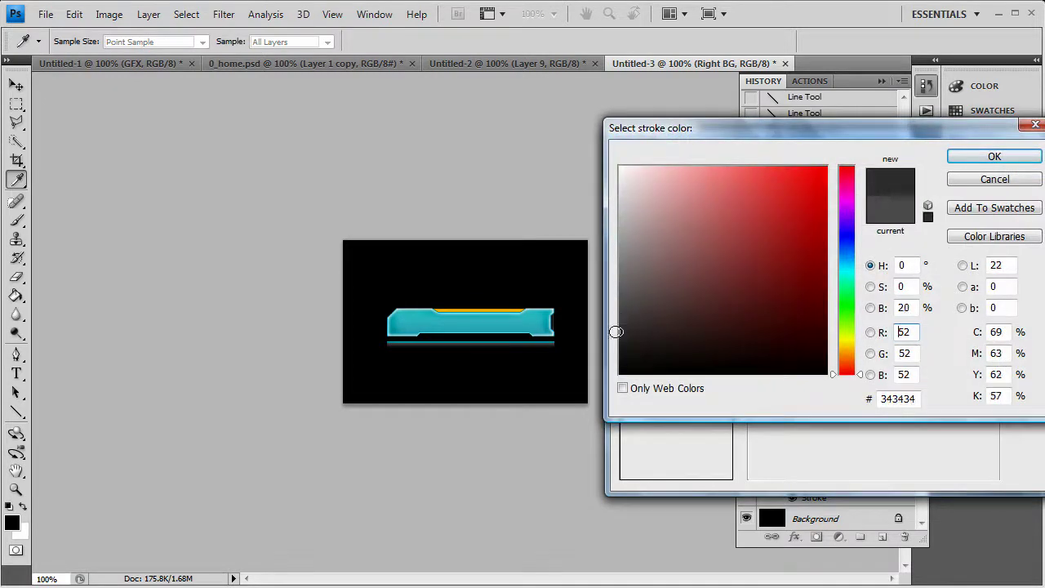
{"action": "left_click", "coordinate": [1010, 160]}
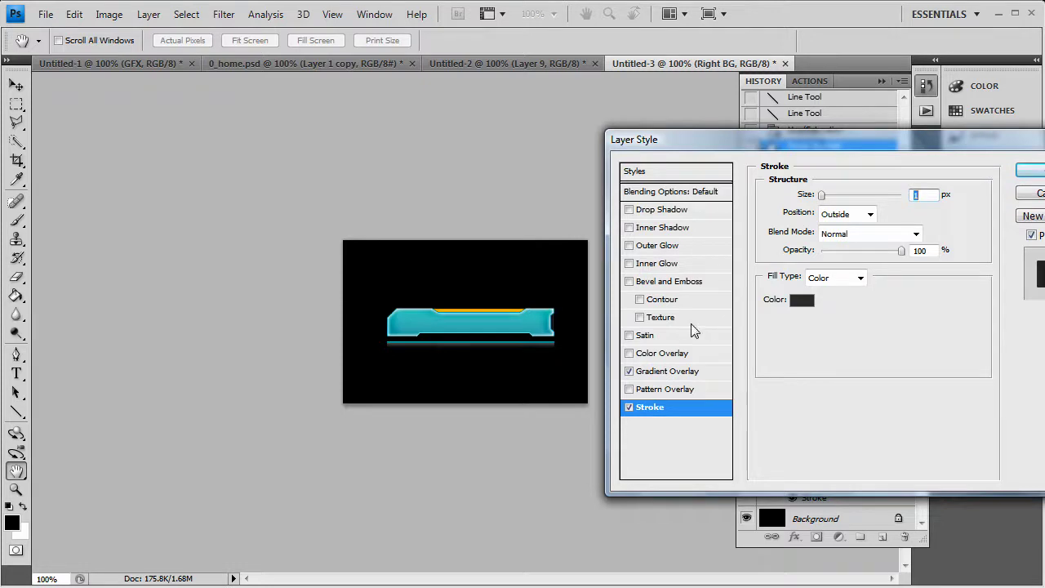
{"action": "key", "text": "Return"}
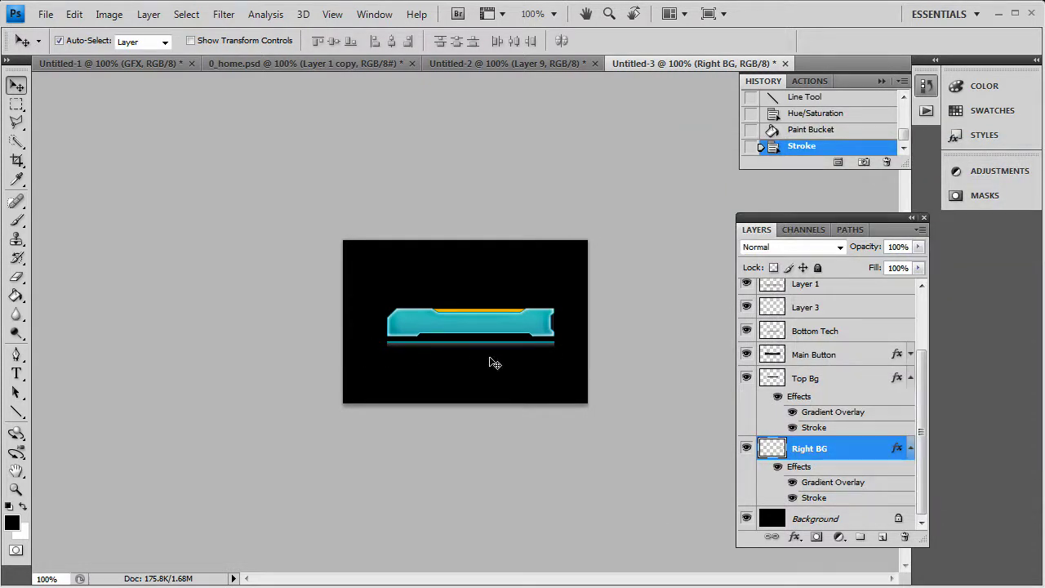
Brighten the Layer 1 strip with Hue/Saturation, raising Lightness to +12.
{"action": "left_click", "coordinate": [547, 344]}
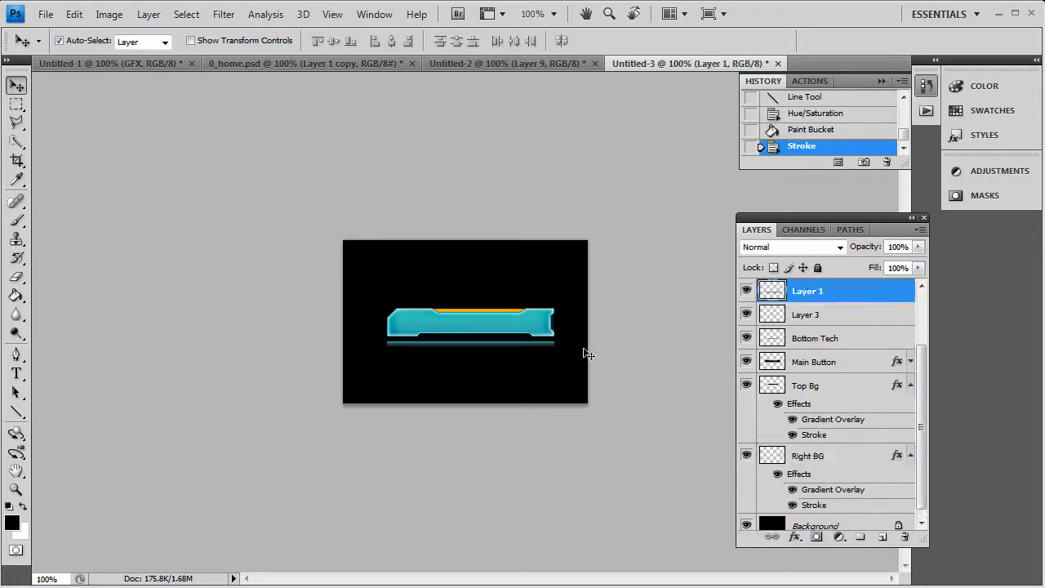
{"action": "key", "text": "ctrl+u"}
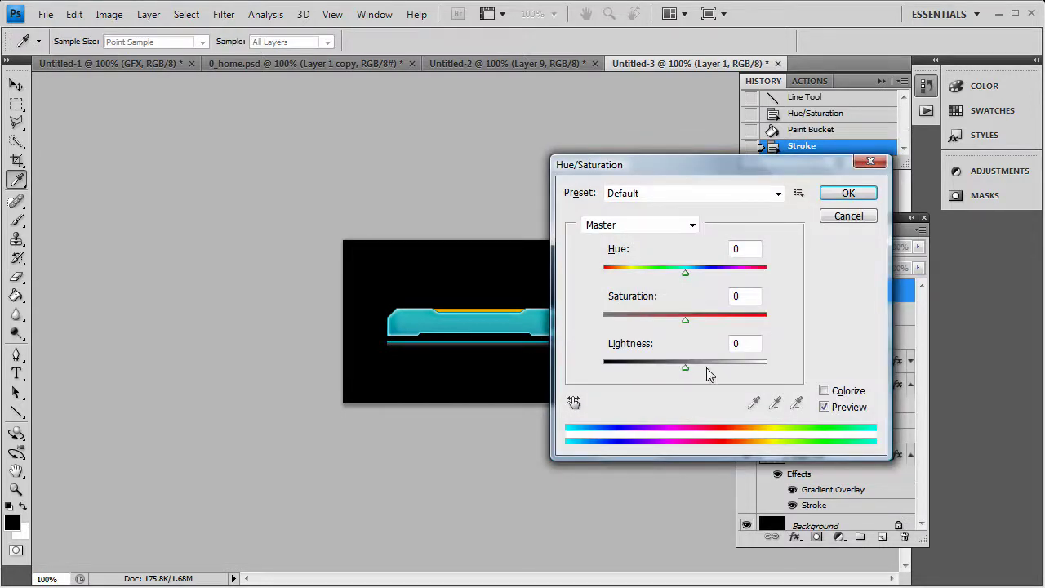
{"action": "mouse_move", "coordinate": [686, 367]}
{"action": "left_mouse_down"}
{"action": "mouse_move", "coordinate": [703, 366]}
{"action": "mouse_move", "coordinate": [696, 372]}
{"action": "left_mouse_up"}
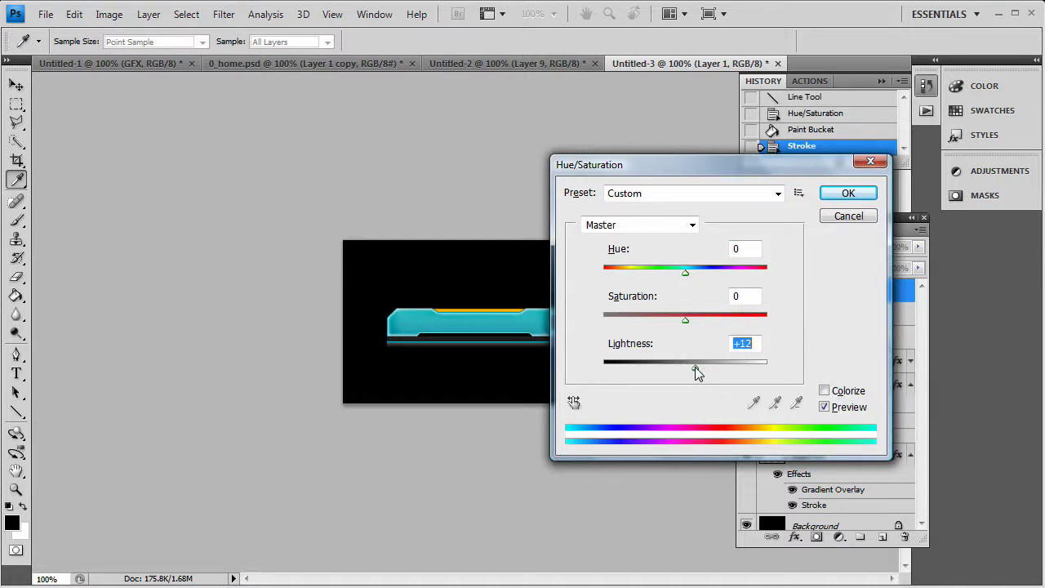
{"action": "left_click", "coordinate": [849, 193]}
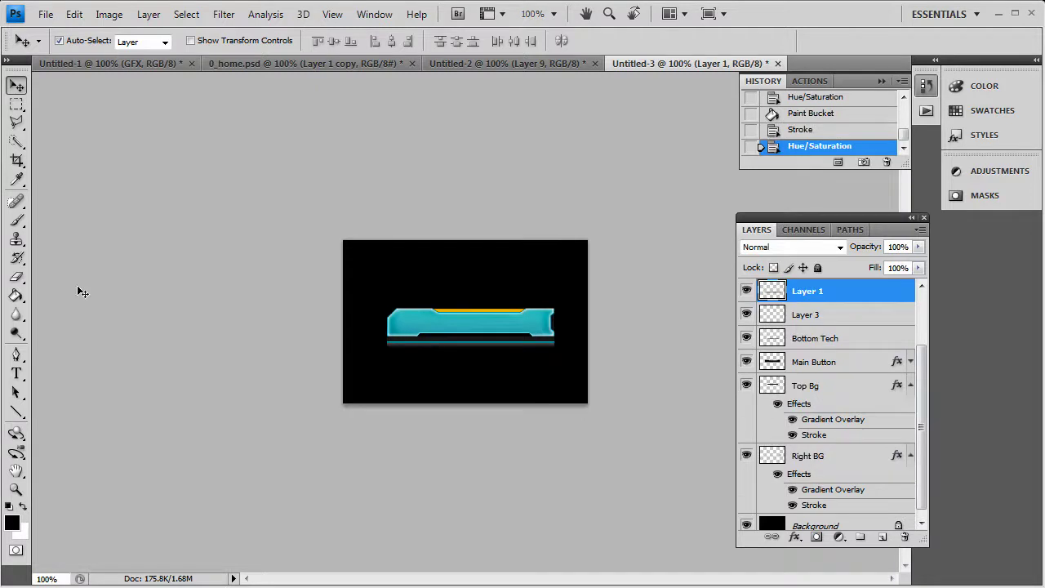
Delete a Polygonal Lasso trapezoid from Layer 1 beneath the button's middle, then deselect.
{"action": "left_click", "coordinate": [17, 122]}
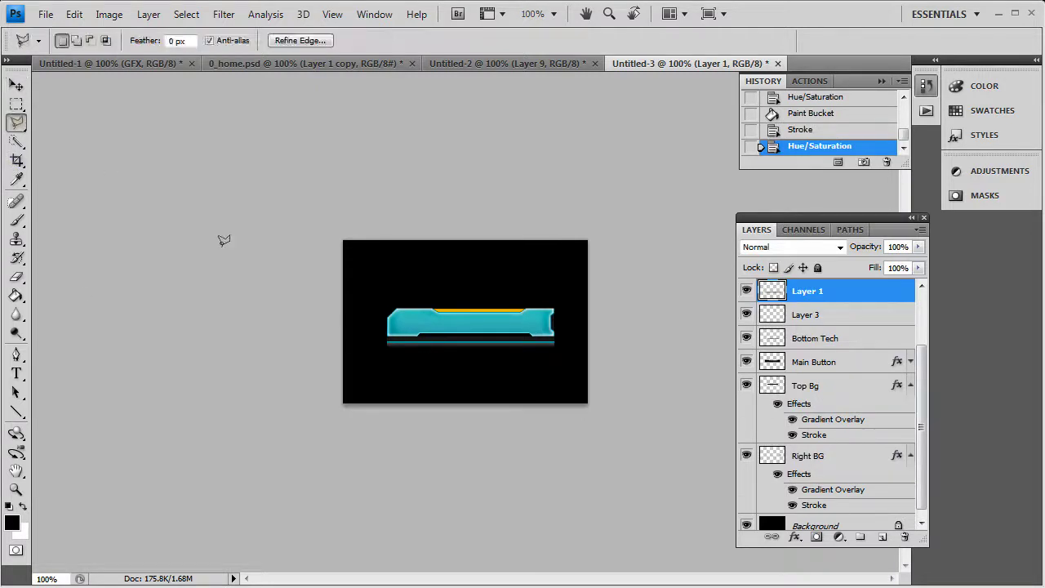
{"action": "left_click", "coordinate": [397, 362]}
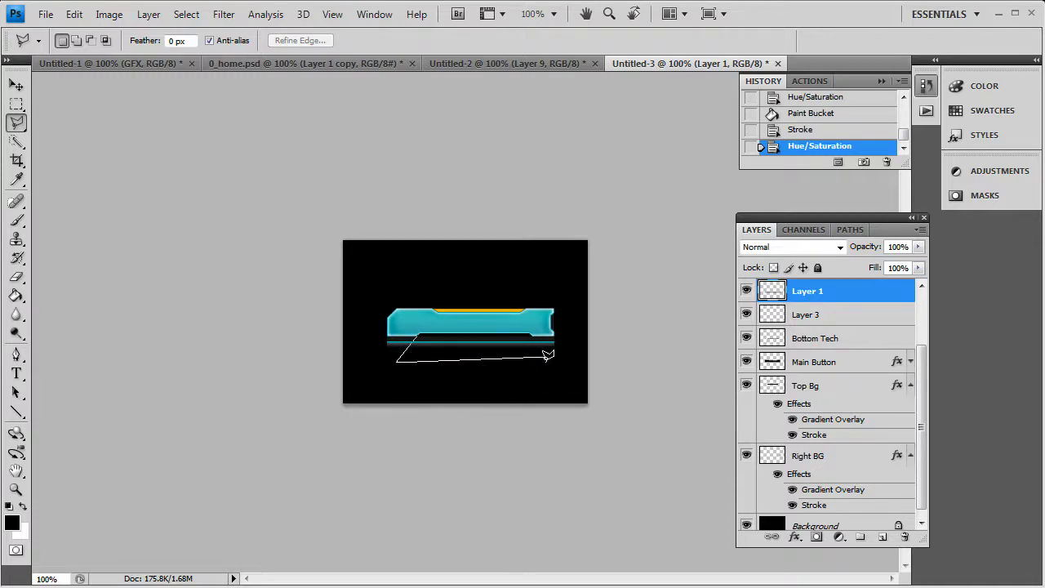
{"action": "left_click", "coordinate": [545, 362]}
{"action": "left_click", "coordinate": [532, 332]}
{"action": "key", "text": "Return"}
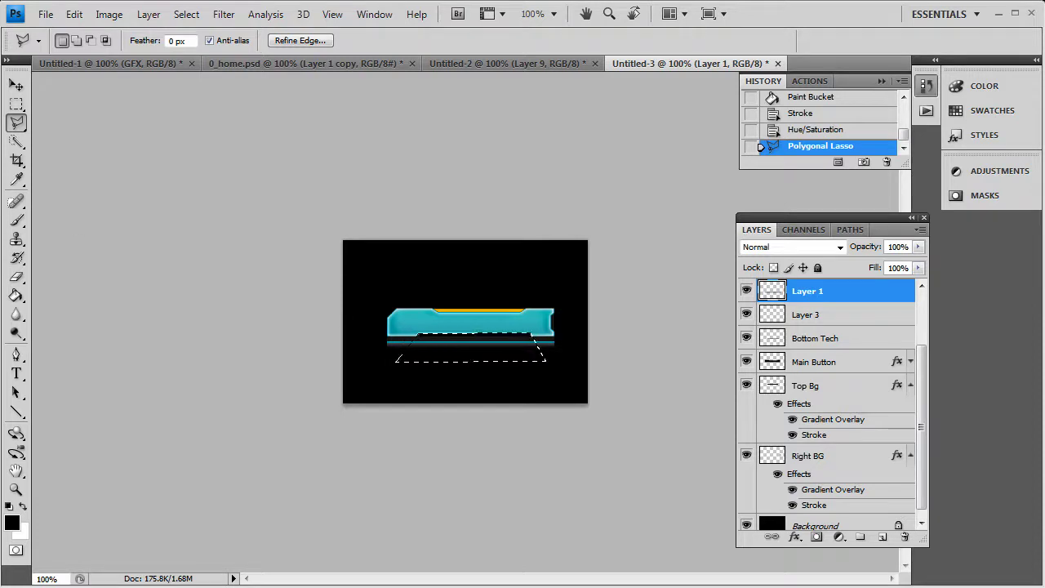
{"action": "key", "text": "m"}
{"action": "key", "text": "Delete"}
{"action": "key", "text": "ctrl+d"}
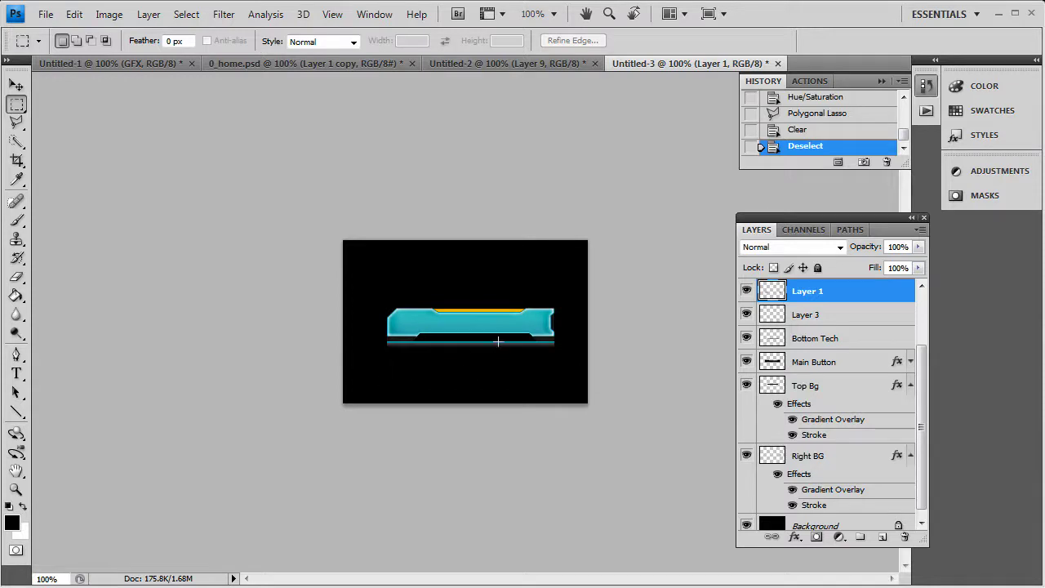
{"action": "left_click", "coordinate": [17, 122]}
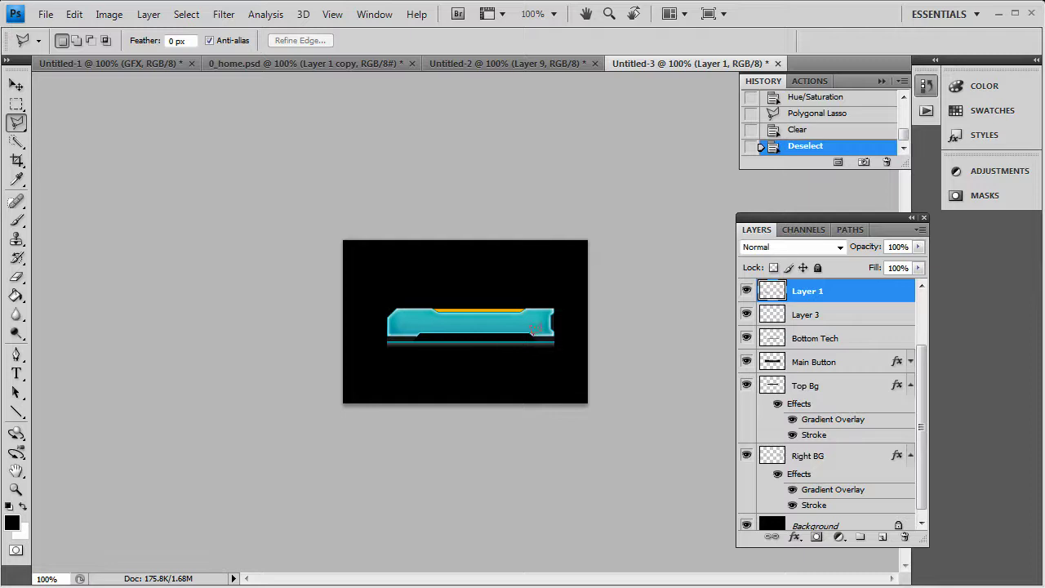
Outline a trapezoid selection under the middle of the teal button.
{"action": "left_click", "coordinate": [532, 330]}
{"action": "left_click", "coordinate": [551, 366]}
{"action": "left_click", "coordinate": [400, 368]}
{"action": "left_click", "coordinate": [418, 331]}
{"action": "left_click", "coordinate": [535, 332]}
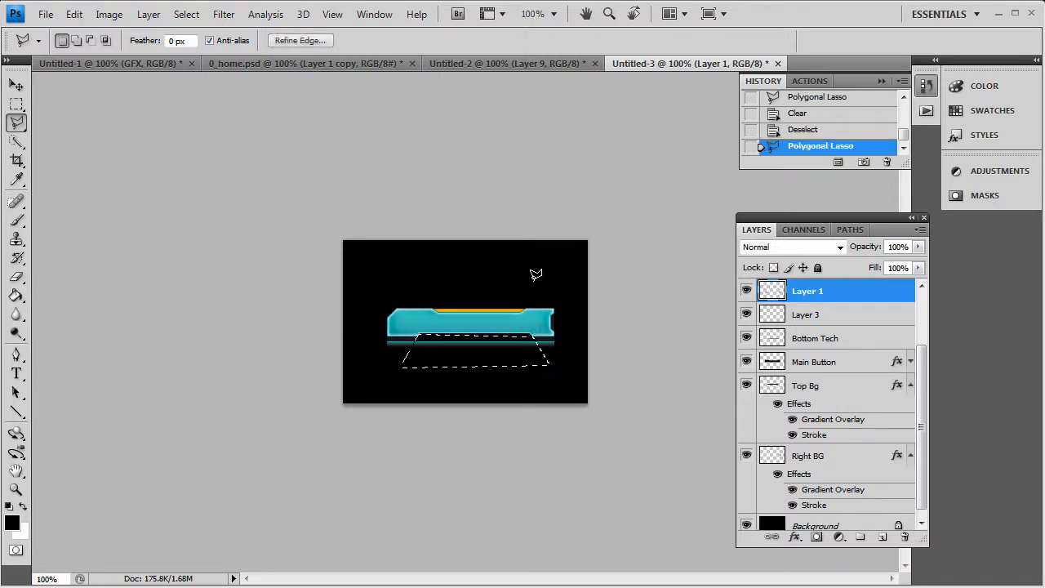
Erase the selected area from Layer 3, Layer 1, Layer 2 and Bottom Tech.
{"action": "left_click", "coordinate": [805, 314]}
{"action": "scroll", "coordinate": [873, 451], "scroll_direction": "down", "scroll_amount": 1}
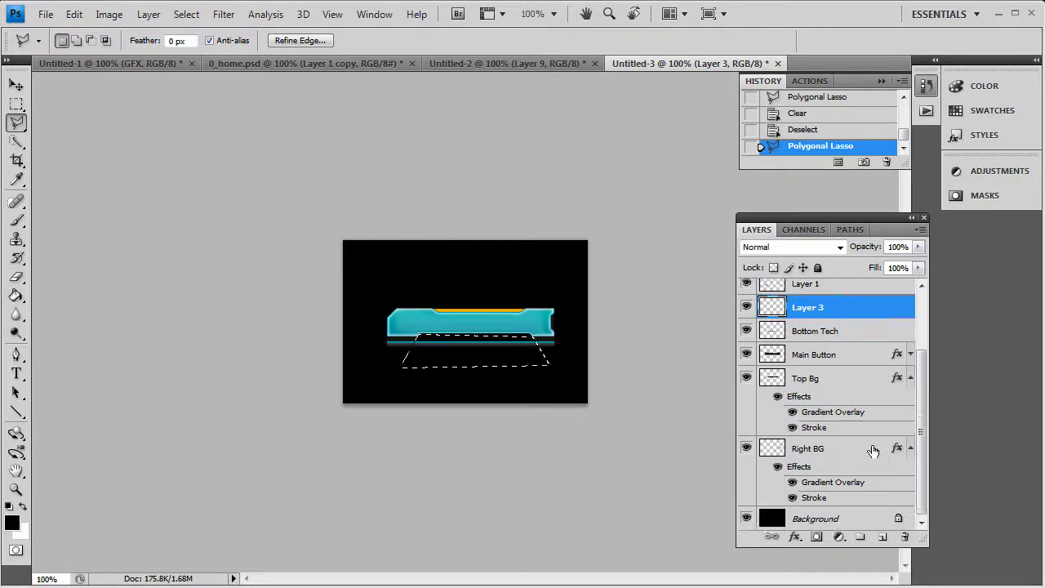
{"action": "scroll", "coordinate": [872, 450], "scroll_direction": "up", "scroll_amount": 3}
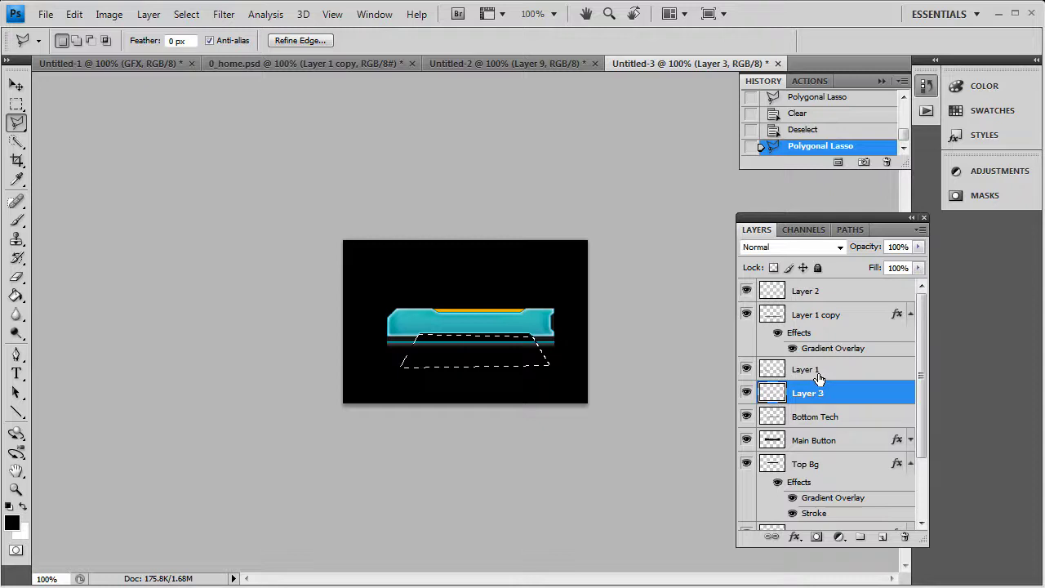
{"action": "key", "text": "Delete"}
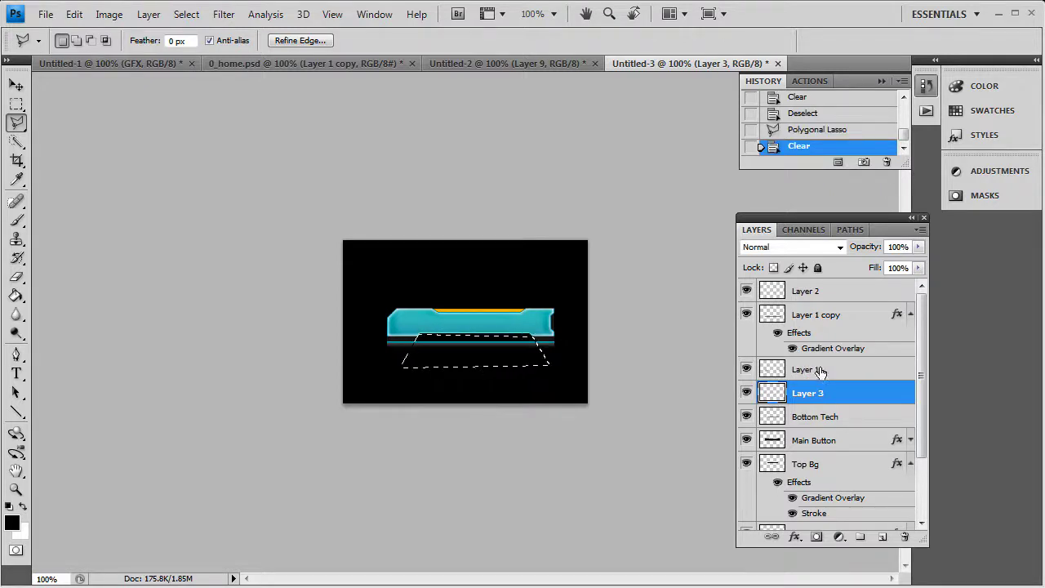
{"action": "left_click", "coordinate": [810, 373]}
{"action": "key", "text": "Delete"}
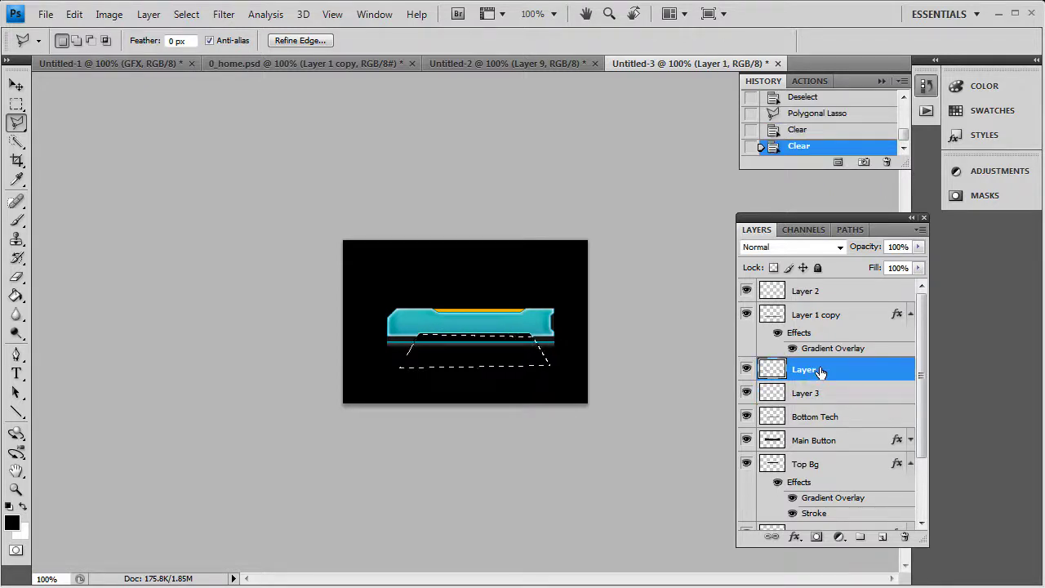
{"action": "left_click", "coordinate": [812, 294]}
{"action": "key", "text": "Delete"}
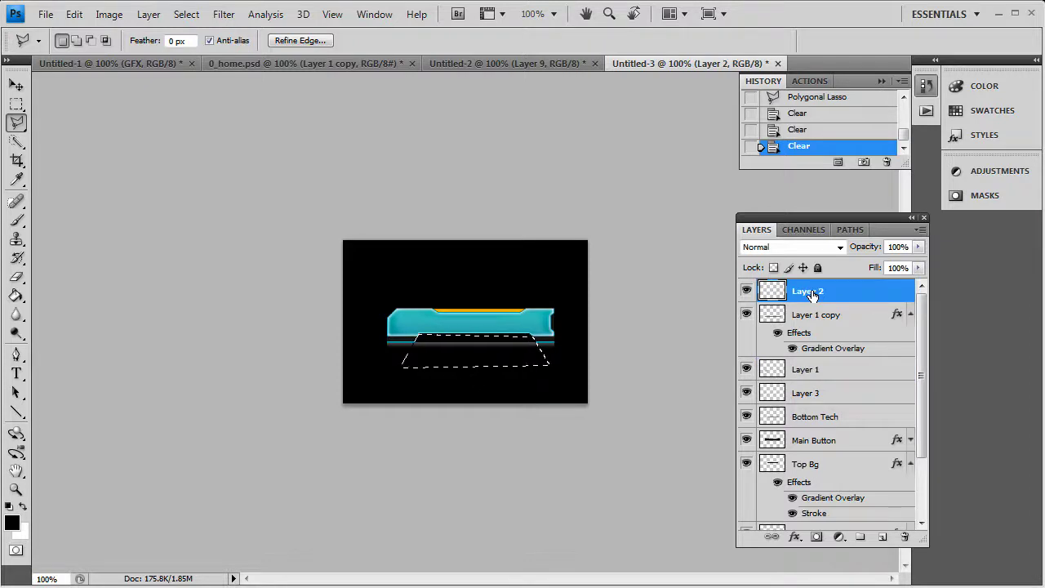
{"action": "scroll", "coordinate": [827, 439], "scroll_direction": "down", "scroll_amount": 3}
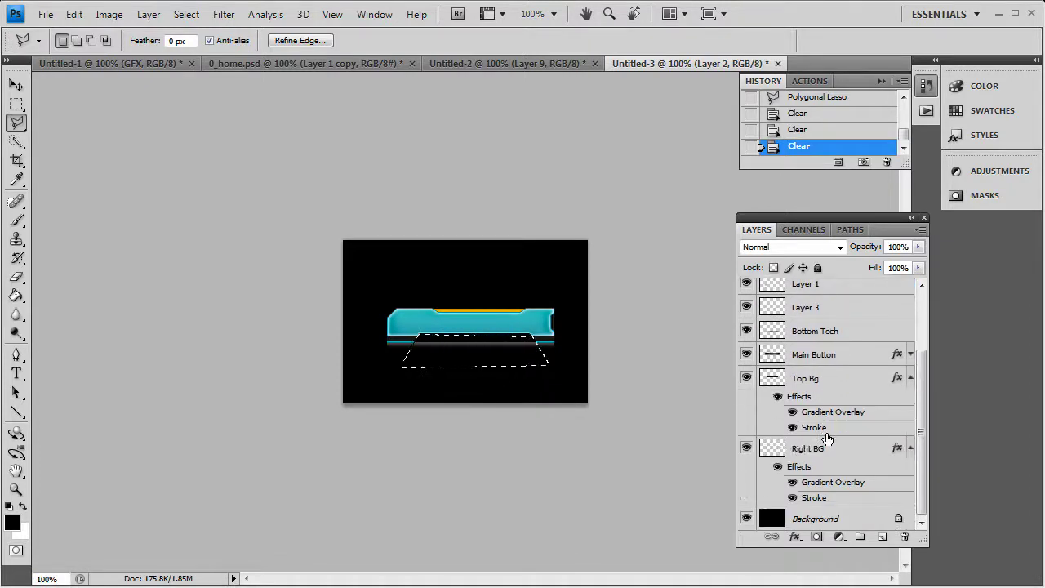
{"action": "scroll", "coordinate": [820, 462], "scroll_direction": "up", "scroll_amount": 3}
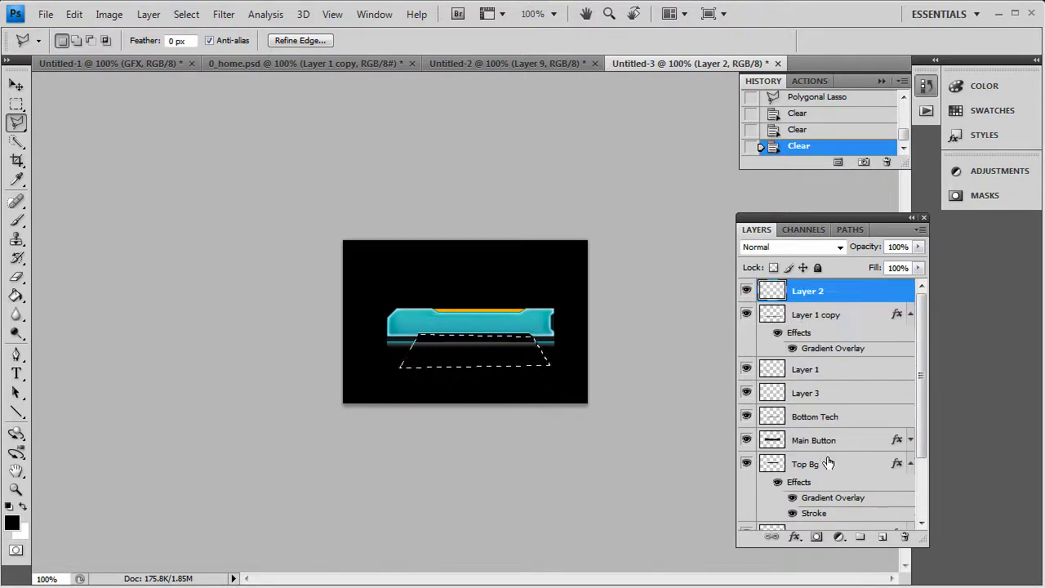
{"action": "left_click", "coordinate": [815, 418]}
{"action": "key", "text": "Delete"}
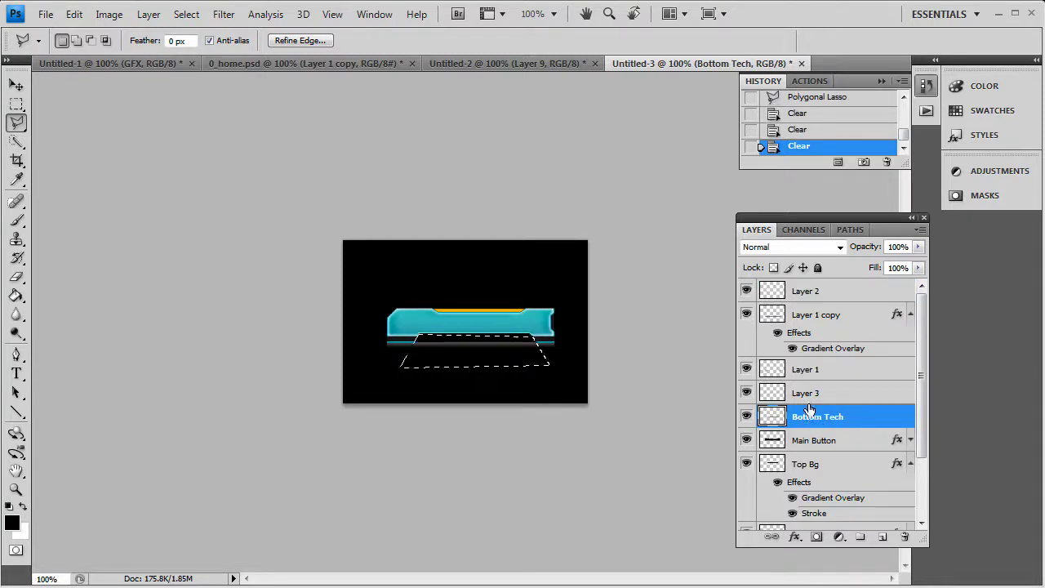
Check Layers 3, 1, 2, Right BG, Top Bg and Layer 1 copy, then drop the selection.
{"action": "left_click", "coordinate": [823, 397]}
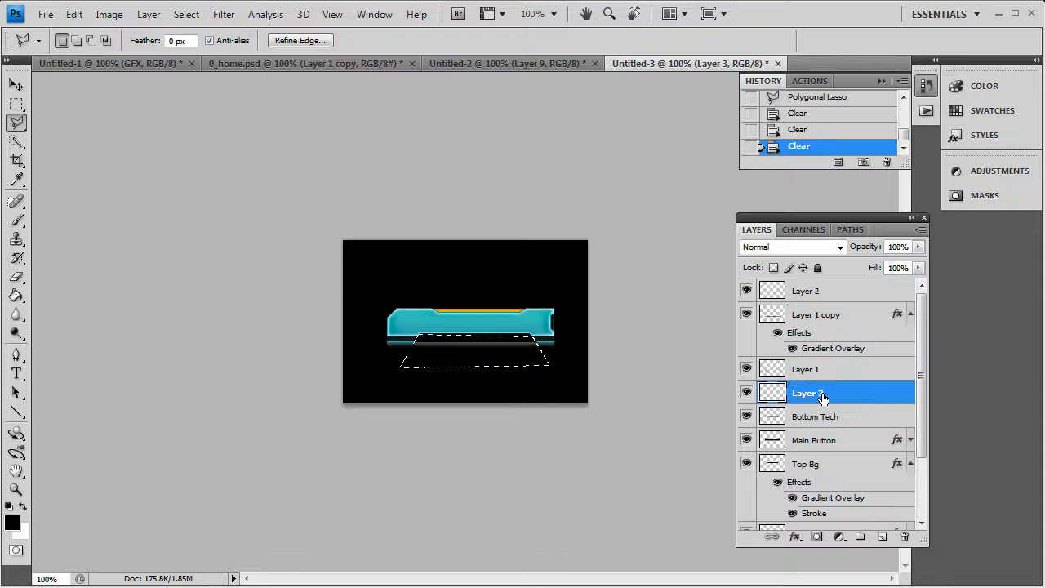
{"action": "left_click", "coordinate": [819, 370]}
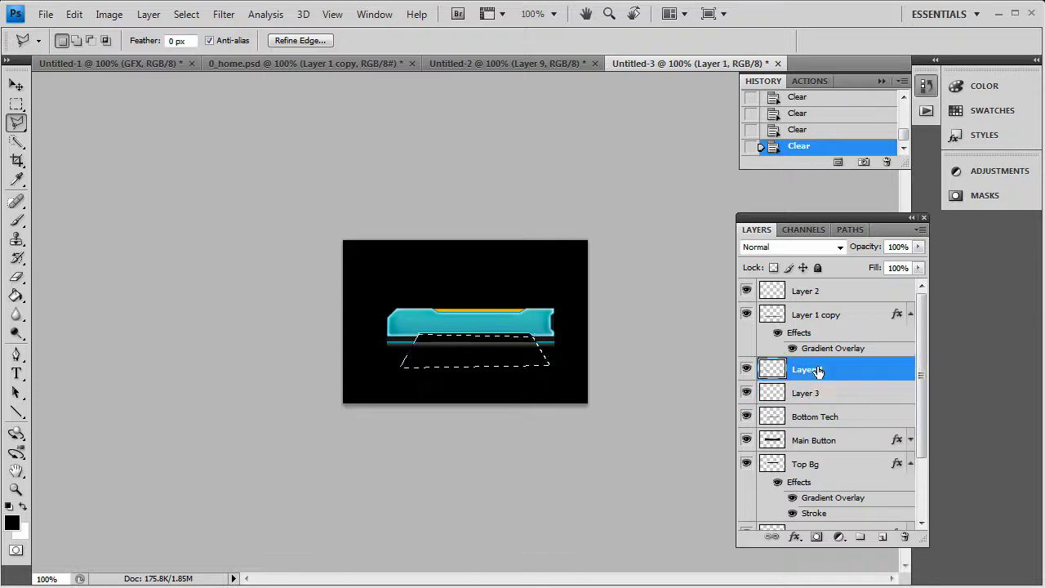
{"action": "left_click", "coordinate": [828, 292]}
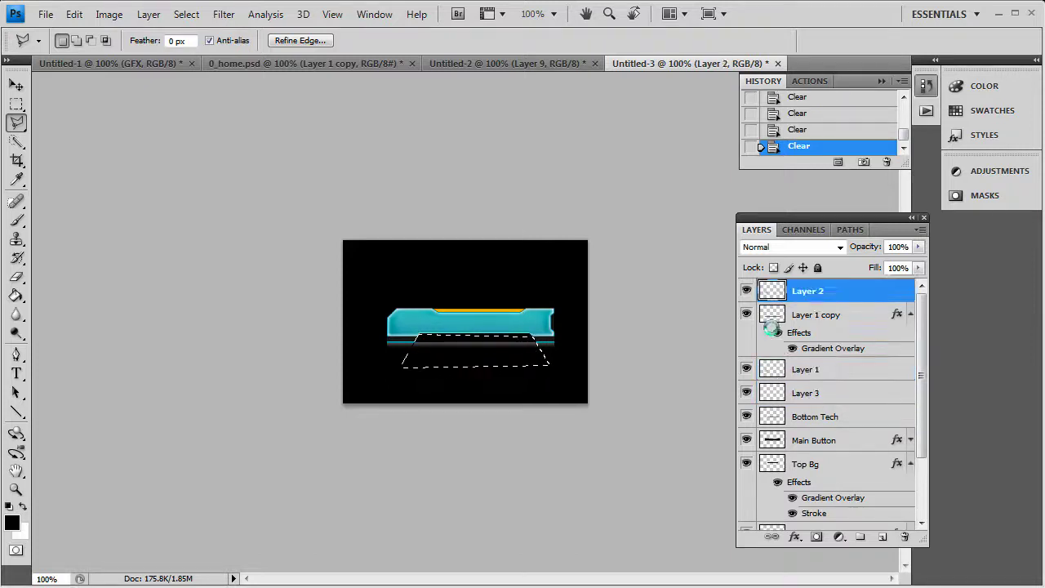
{"action": "scroll", "coordinate": [784, 457], "scroll_direction": "down", "scroll_amount": 4}
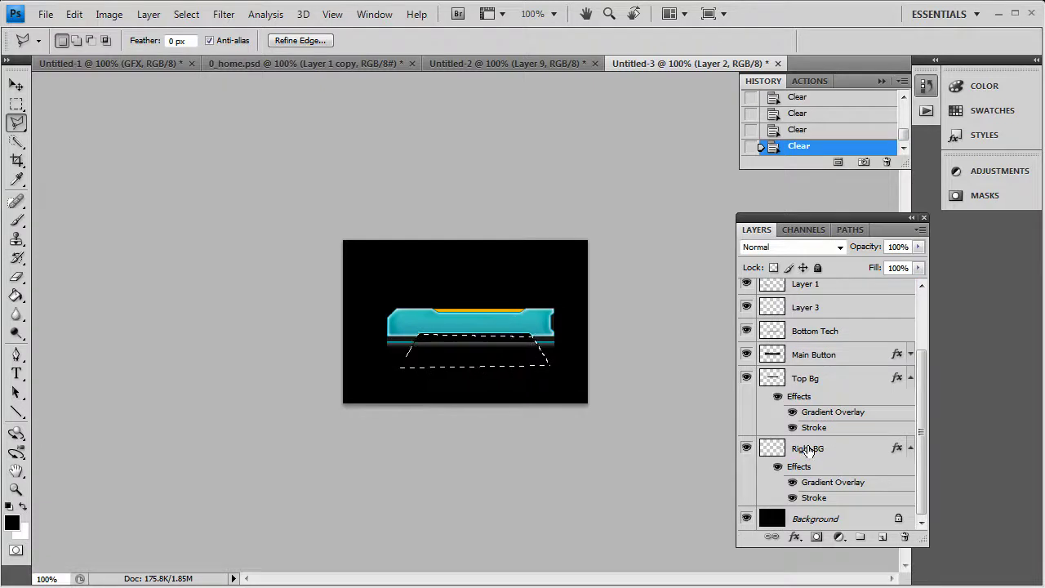
{"action": "left_click", "coordinate": [806, 451]}
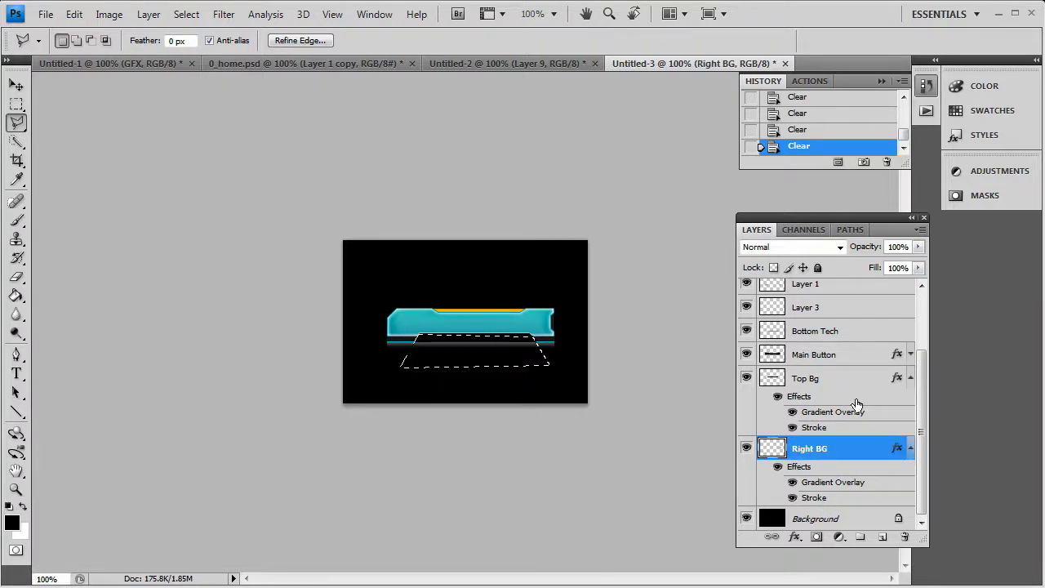
{"action": "left_click", "coordinate": [815, 379]}
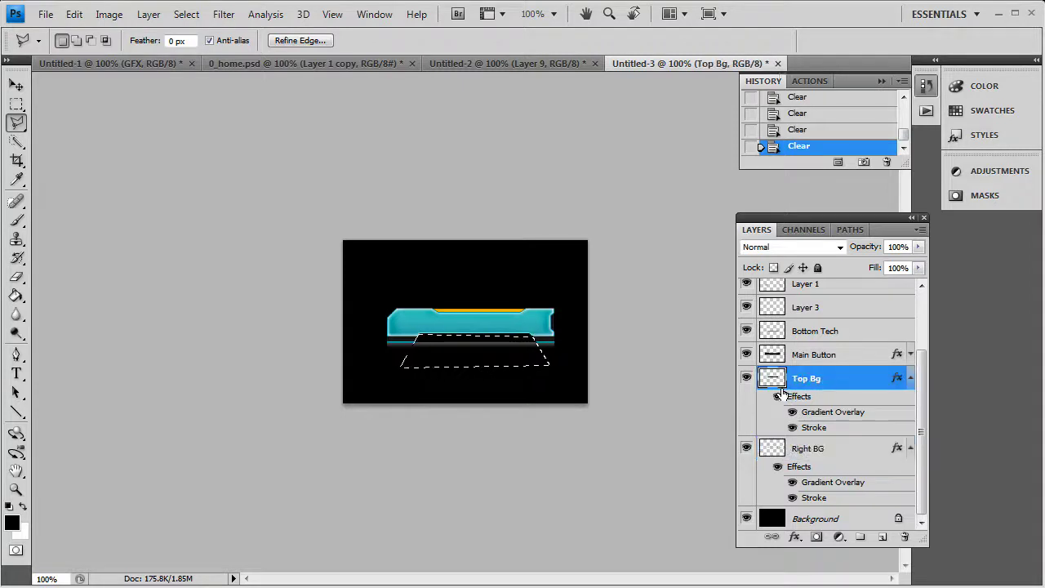
{"action": "scroll", "coordinate": [818, 379], "scroll_direction": "up", "scroll_amount": 2}
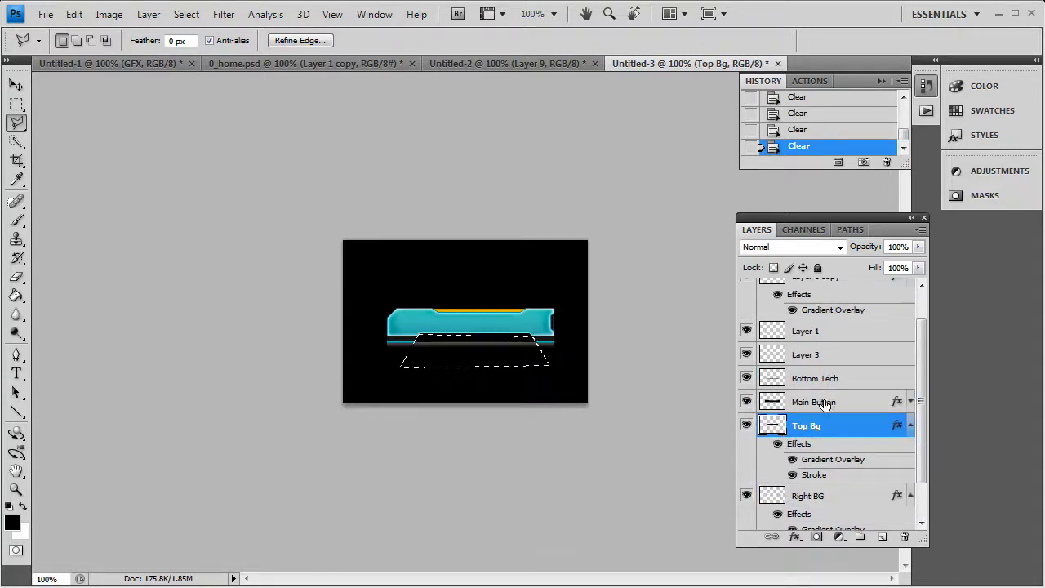
{"action": "scroll", "coordinate": [814, 379], "scroll_direction": "up", "scroll_amount": 2}
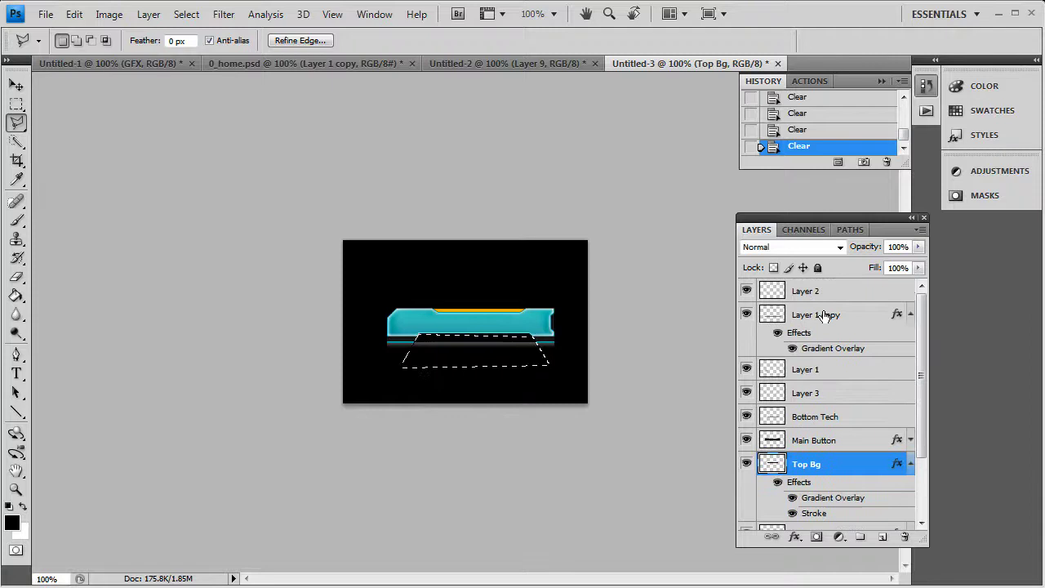
{"action": "left_click", "coordinate": [823, 316]}
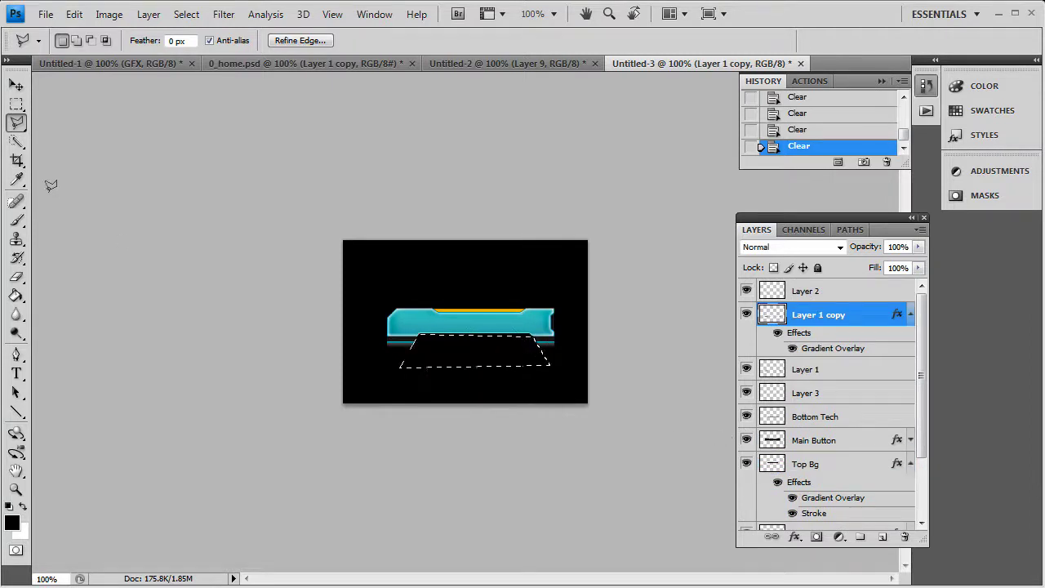
{"action": "left_click", "coordinate": [16, 104]}
{"action": "left_click", "coordinate": [281, 266]}
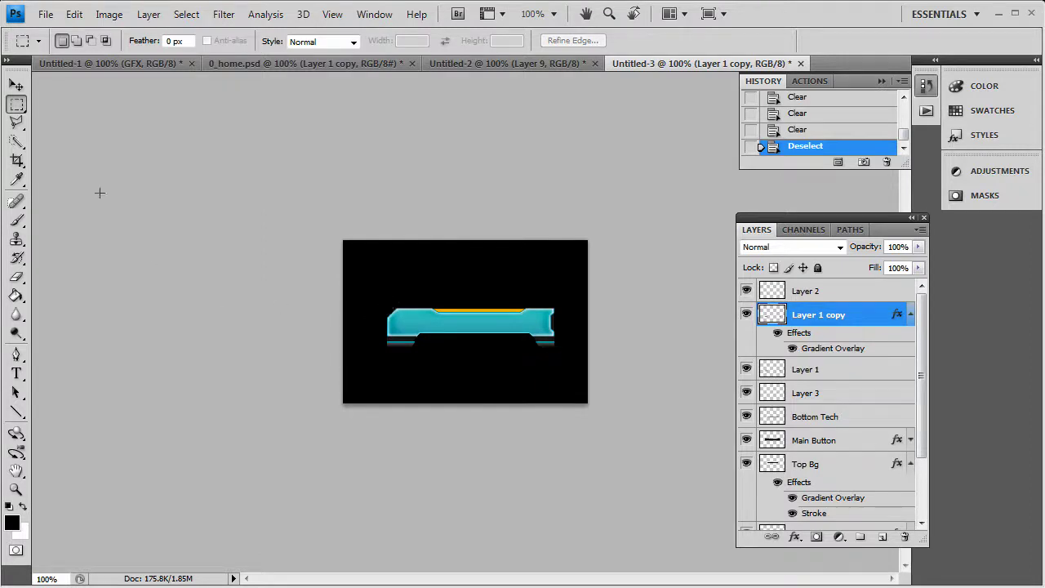
Add a new empty layer above Layer 2.
{"action": "left_click", "coordinate": [16, 85]}
{"action": "scroll", "coordinate": [881, 441], "scroll_direction": "down", "scroll_amount": 1}
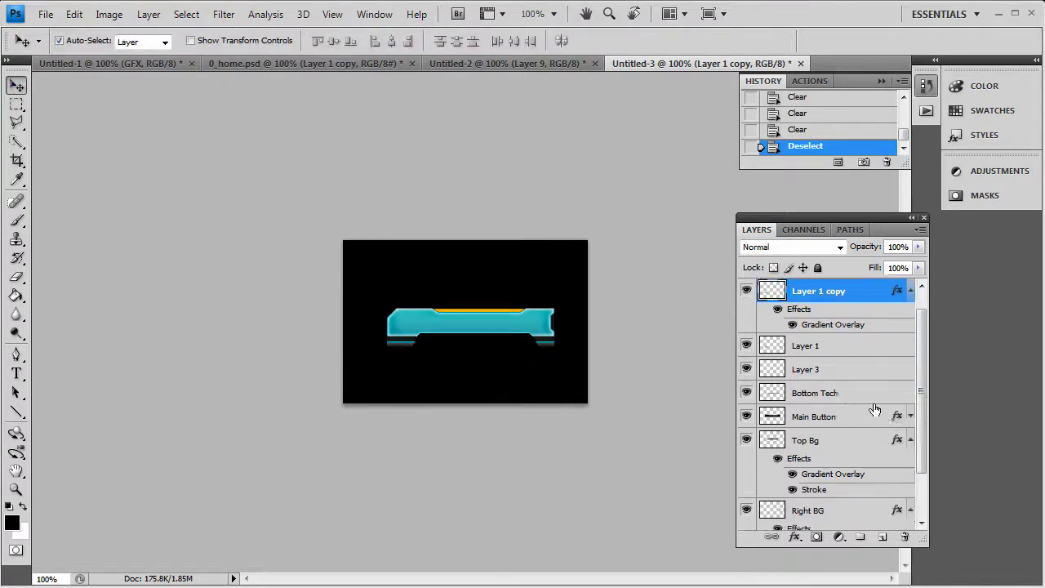
{"action": "scroll", "coordinate": [874, 406], "scroll_direction": "up", "scroll_amount": 1}
{"action": "left_click", "coordinate": [842, 293]}
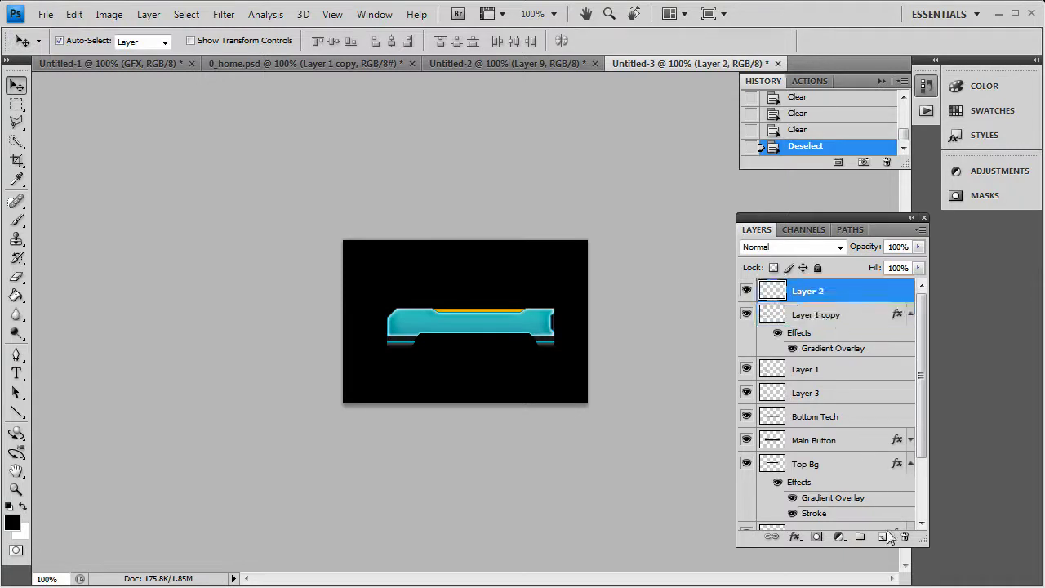
{"action": "left_click", "coordinate": [881, 536]}
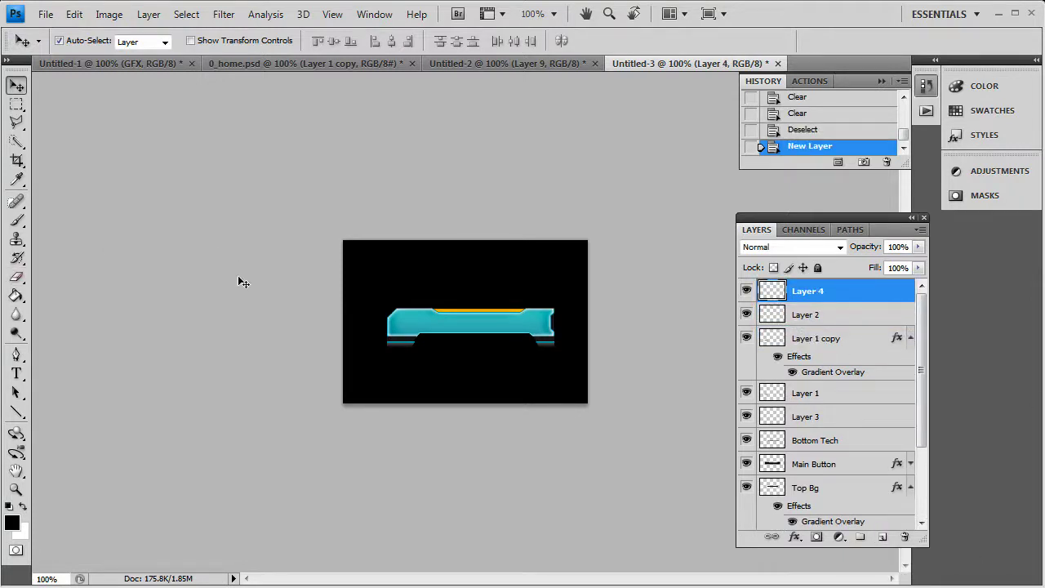
Set the Type tool to FranklinGothicDemiC, white, 18 pt.
{"action": "left_click", "coordinate": [17, 373]}
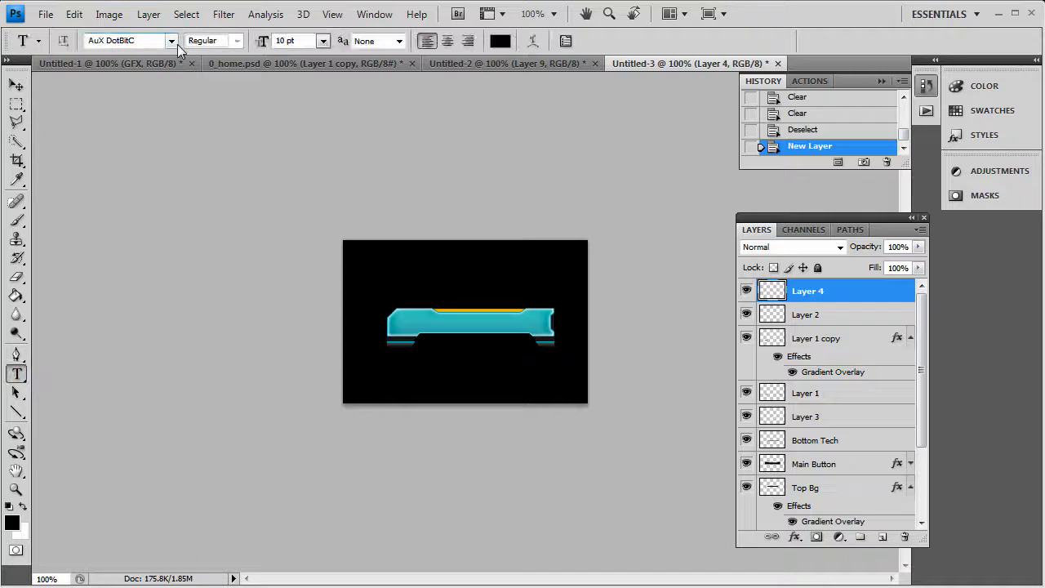
{"action": "left_click", "coordinate": [171, 41]}
{"action": "left_click_drag", "start_coordinate": [375, 117], "coordinate": [385, 242]}
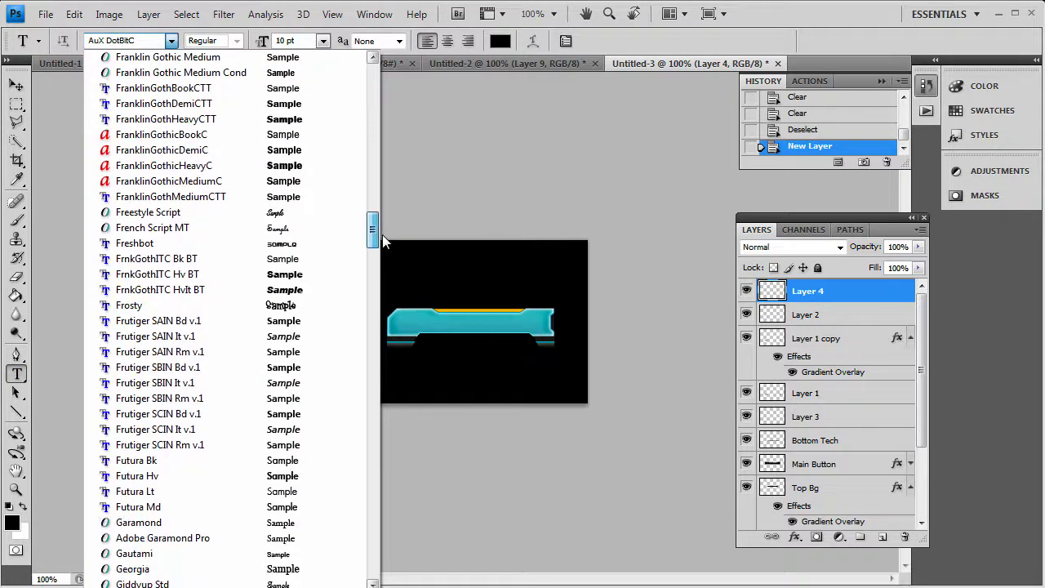
{"action": "left_click", "coordinate": [162, 149]}
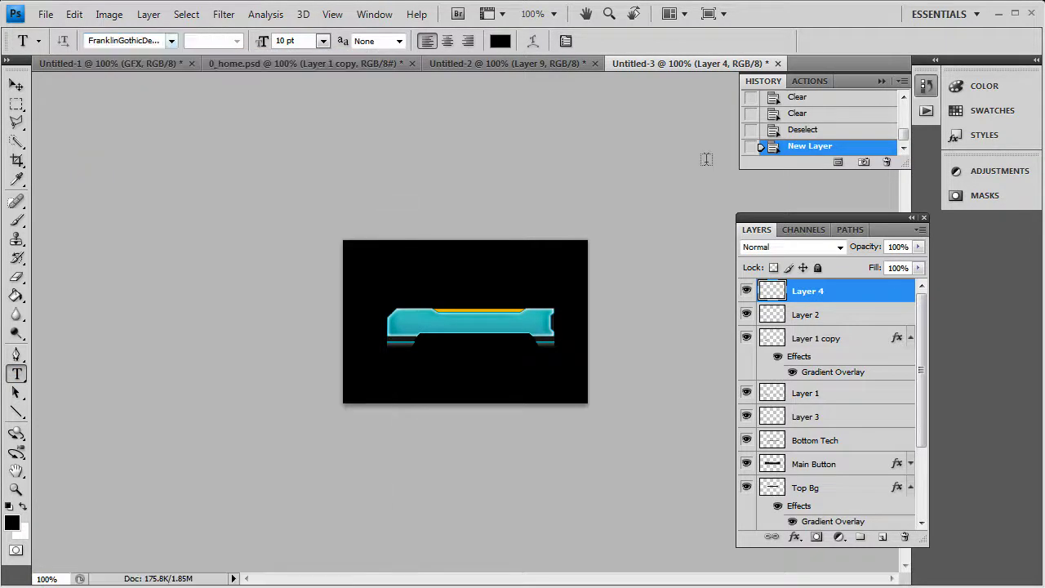
{"action": "left_click", "coordinate": [500, 41]}
{"action": "left_click", "coordinate": [619, 166]}
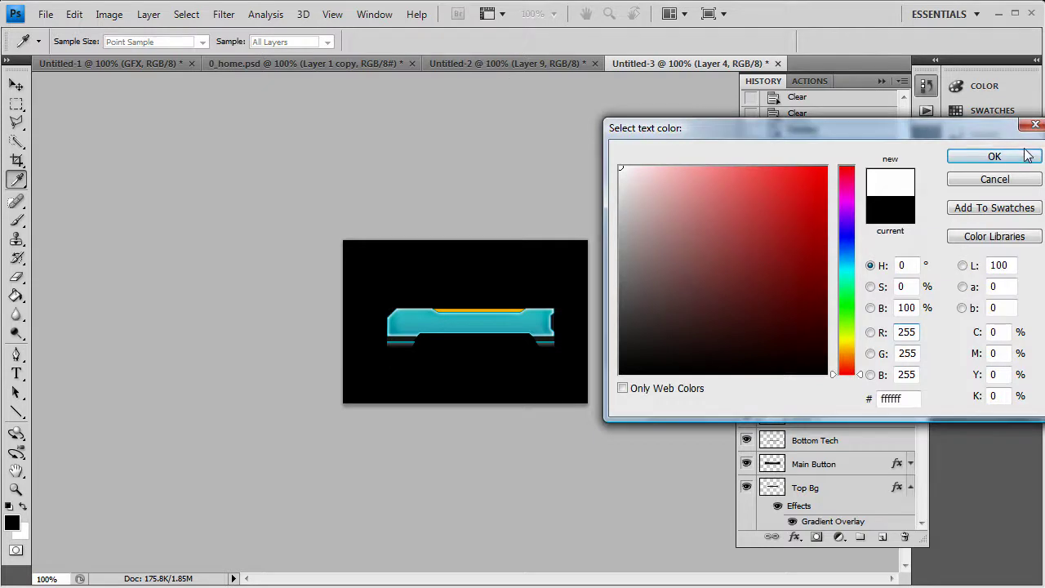
{"action": "key", "text": "Return"}
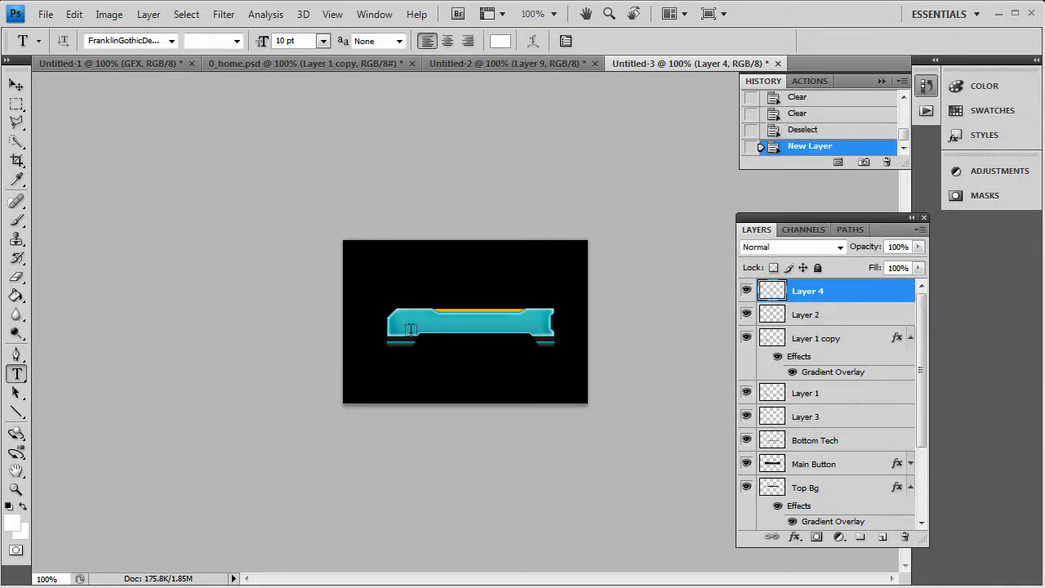
{"action": "left_click", "coordinate": [323, 41]}
{"action": "left_click", "coordinate": [306, 192]}
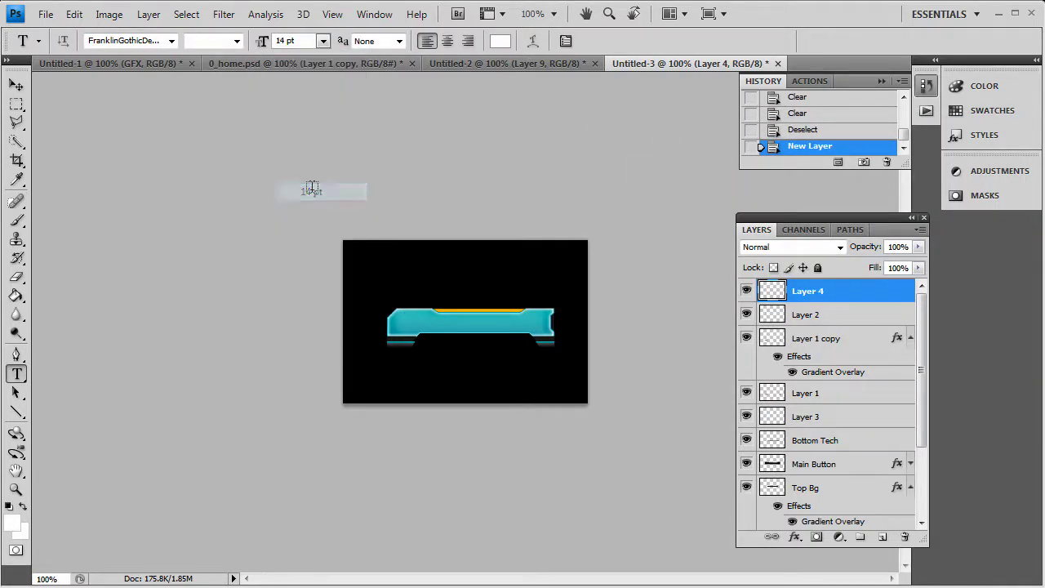
{"action": "left_click", "coordinate": [323, 41]}
{"action": "left_click", "coordinate": [311, 210]}
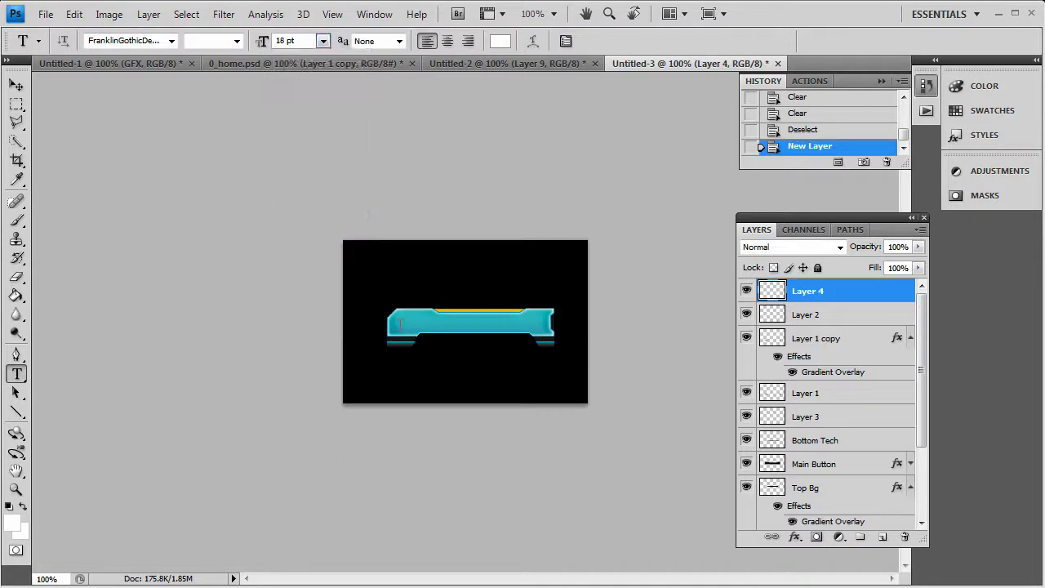
Place '01' at the bar's left end with Sharp anti-aliasing and nudge it into position.
{"action": "left_click", "coordinate": [400, 324]}
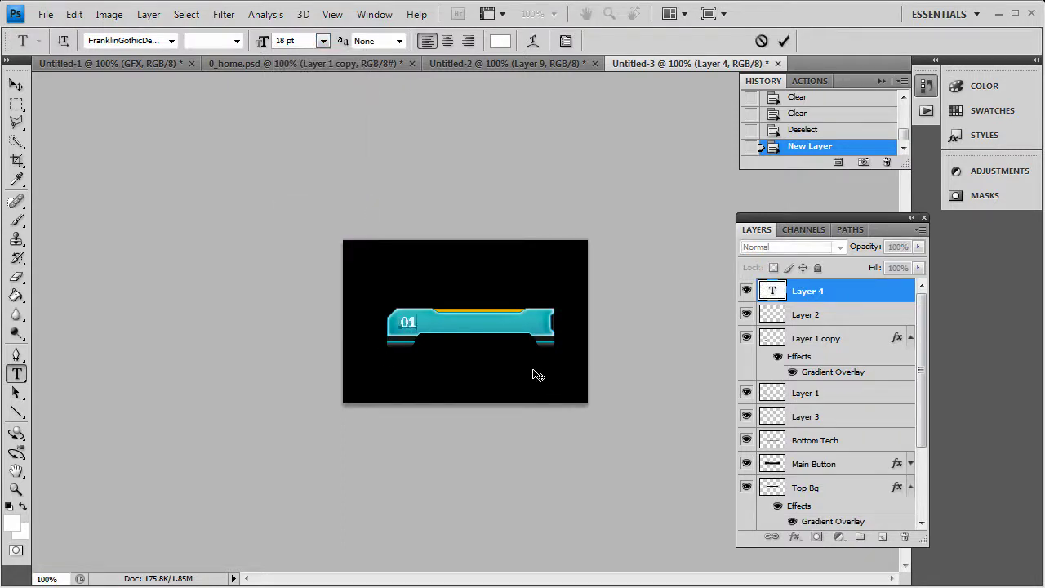
{"action": "left_click", "coordinate": [399, 41]}
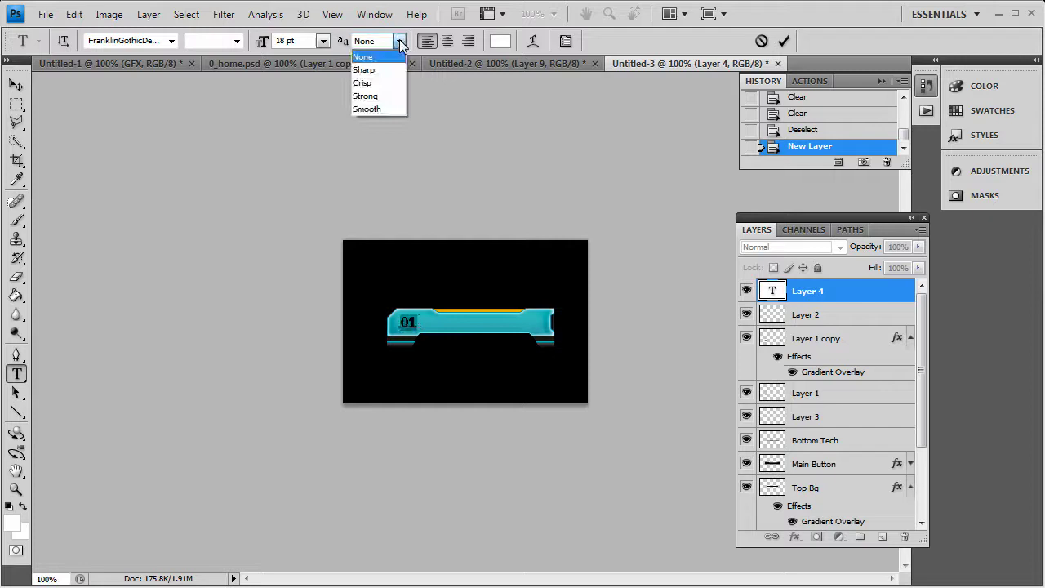
{"action": "left_click", "coordinate": [374, 70]}
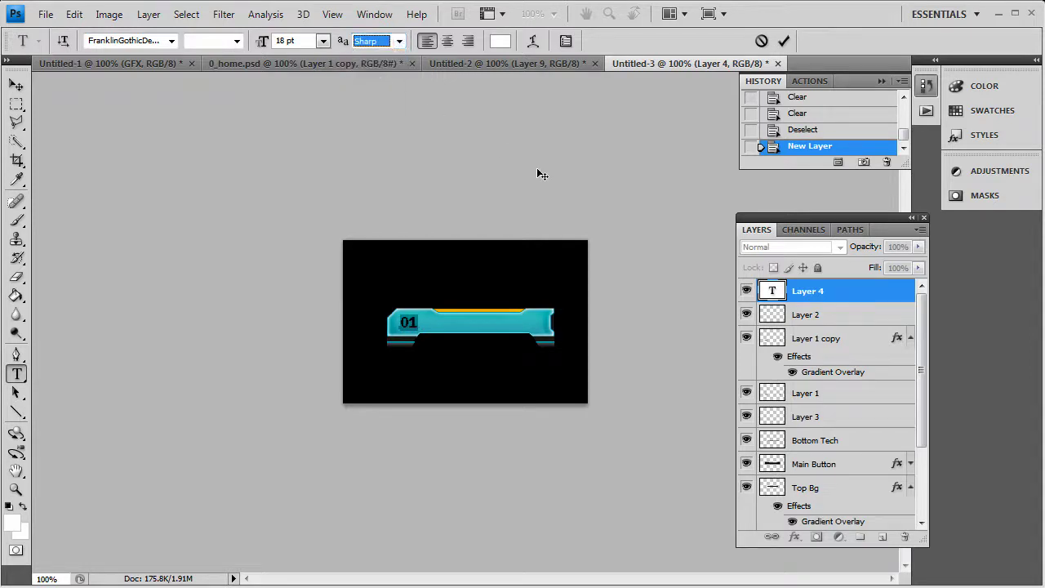
{"action": "left_click", "coordinate": [18, 85]}
{"action": "key", "text": "Left"}
{"action": "key", "text": "Left"}
{"action": "key", "text": "Up"}
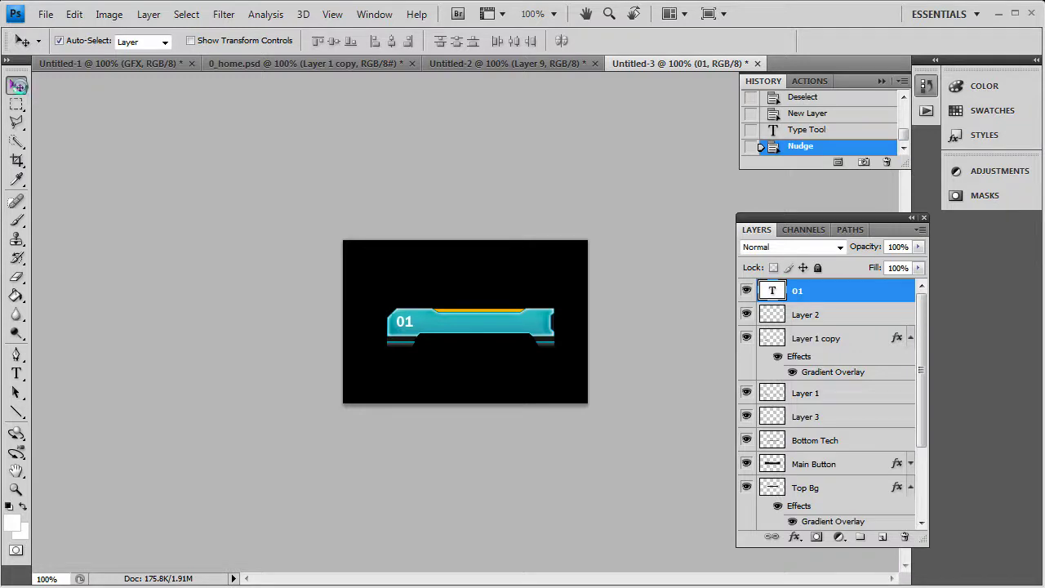
{"action": "key", "text": "Down"}
Add a cyan #00ccff Stroke layer style to the 01 layer.
{"action": "right_click", "coordinate": [834, 292]}
{"action": "left_click", "coordinate": [535, 373]}
{"action": "key", "text": "h"}
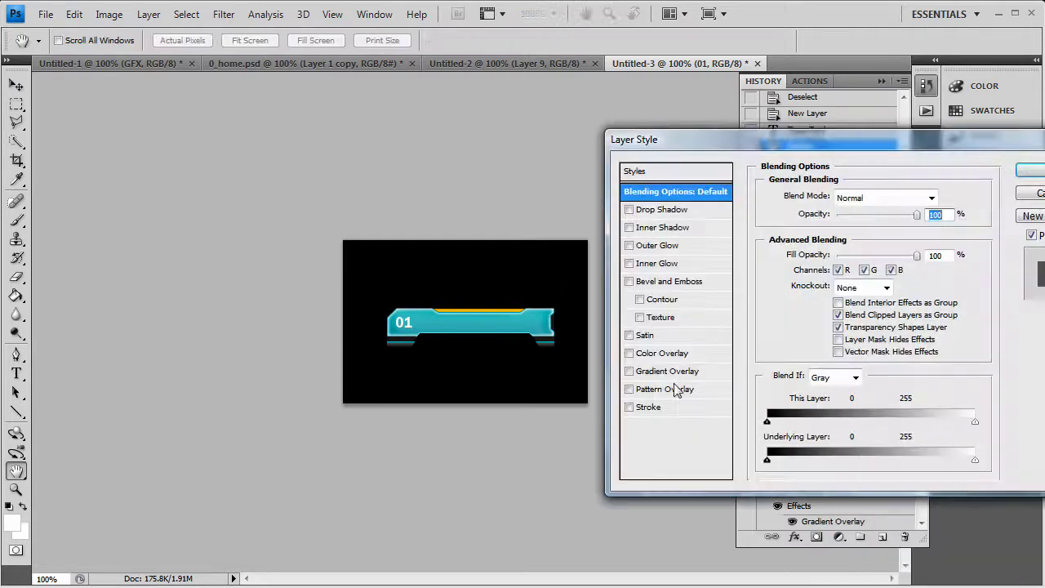
{"action": "left_click", "coordinate": [649, 407]}
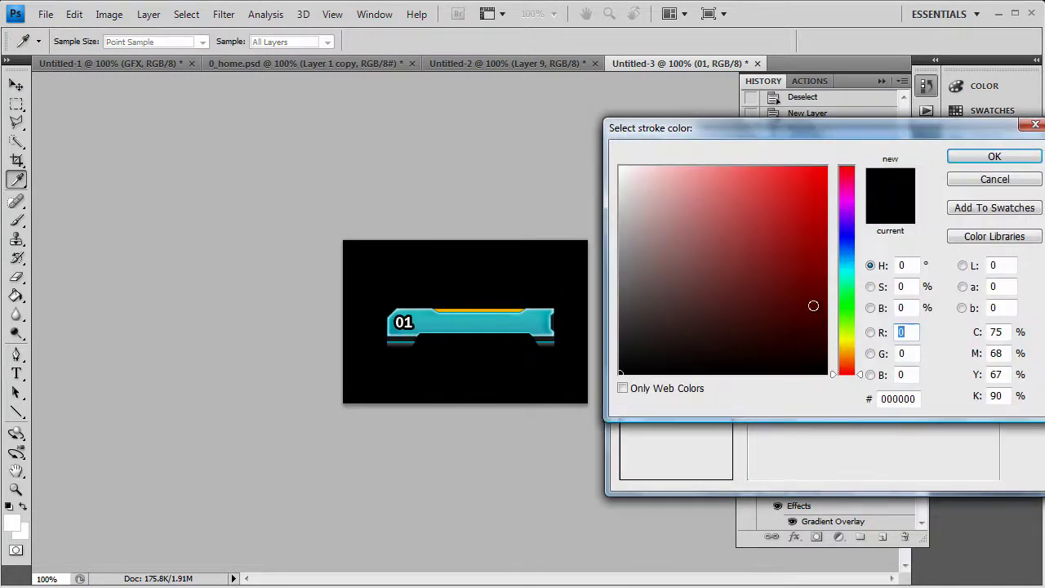
{"action": "left_click", "coordinate": [849, 263]}
{"action": "left_click_drag", "start_coordinate": [705, 270], "coordinate": [878, 125]}
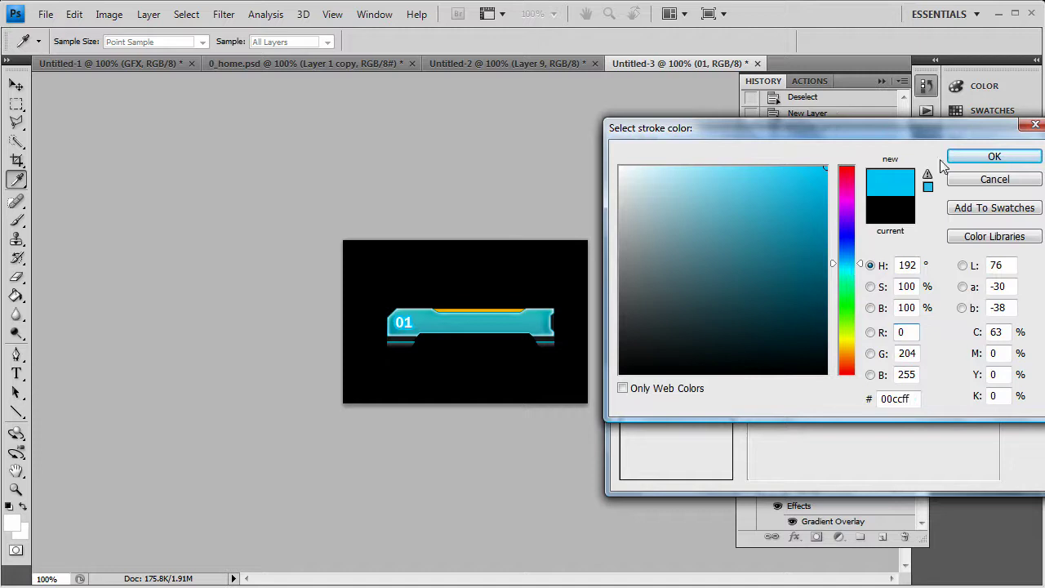
{"action": "left_click", "coordinate": [976, 155]}
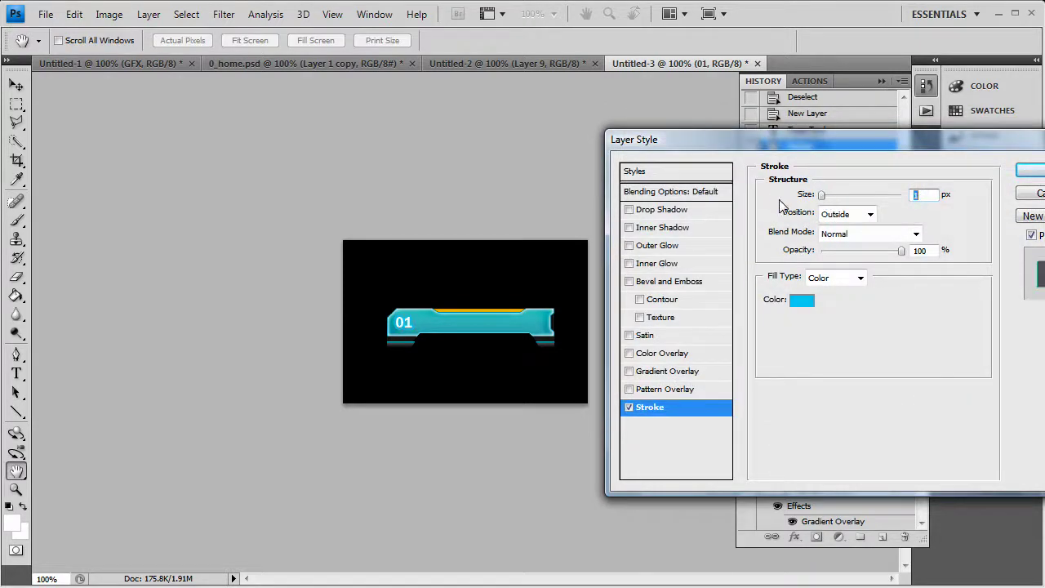
Set the 01 stroke's blend mode to Lighten and apply the style.
{"action": "left_click", "coordinate": [855, 236]}
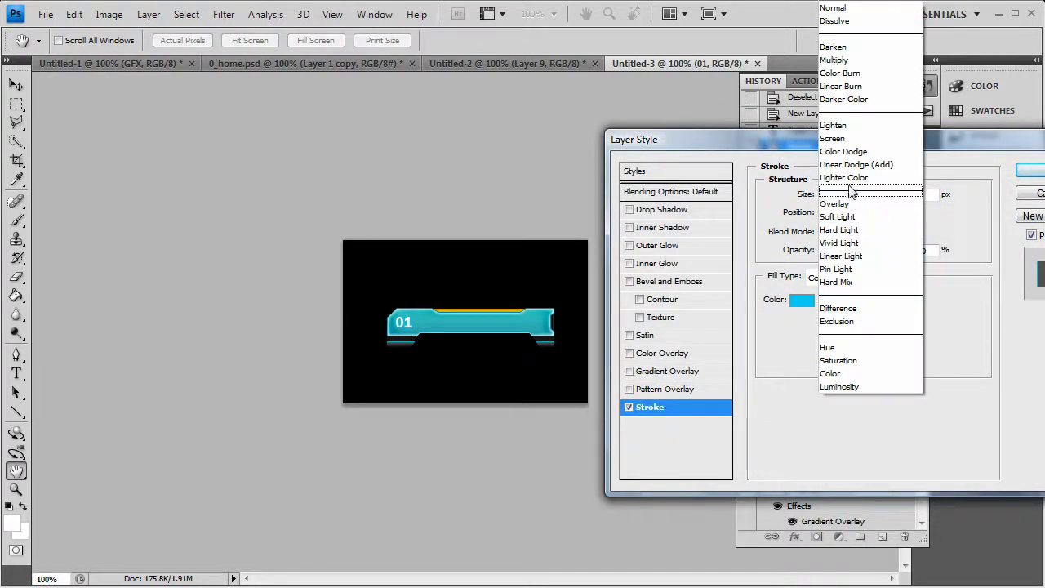
{"action": "left_click", "coordinate": [850, 126]}
{"action": "left_click", "coordinate": [857, 234]}
{"action": "left_click", "coordinate": [849, 204]}
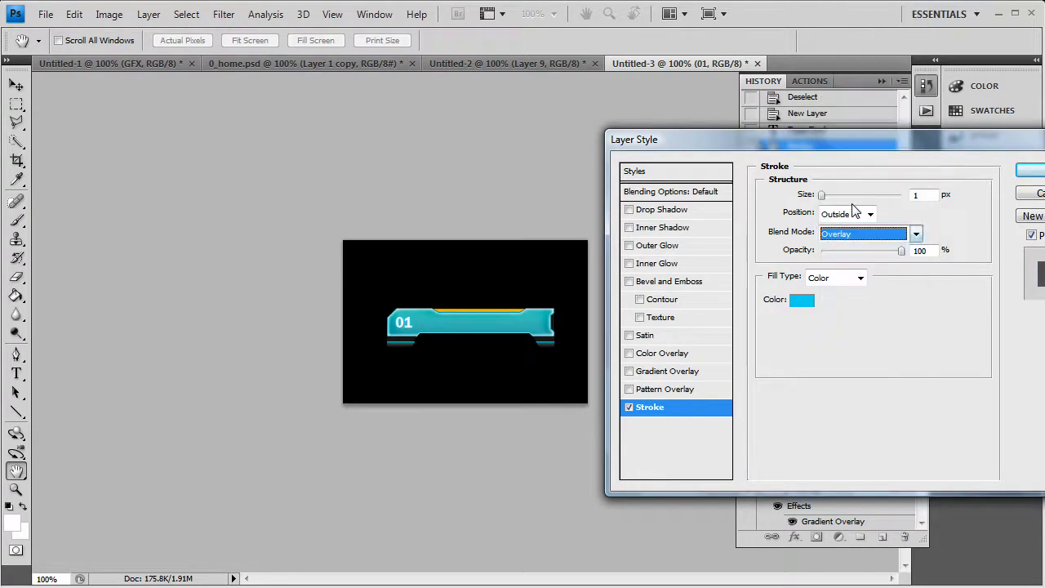
{"action": "left_click", "coordinate": [856, 233]}
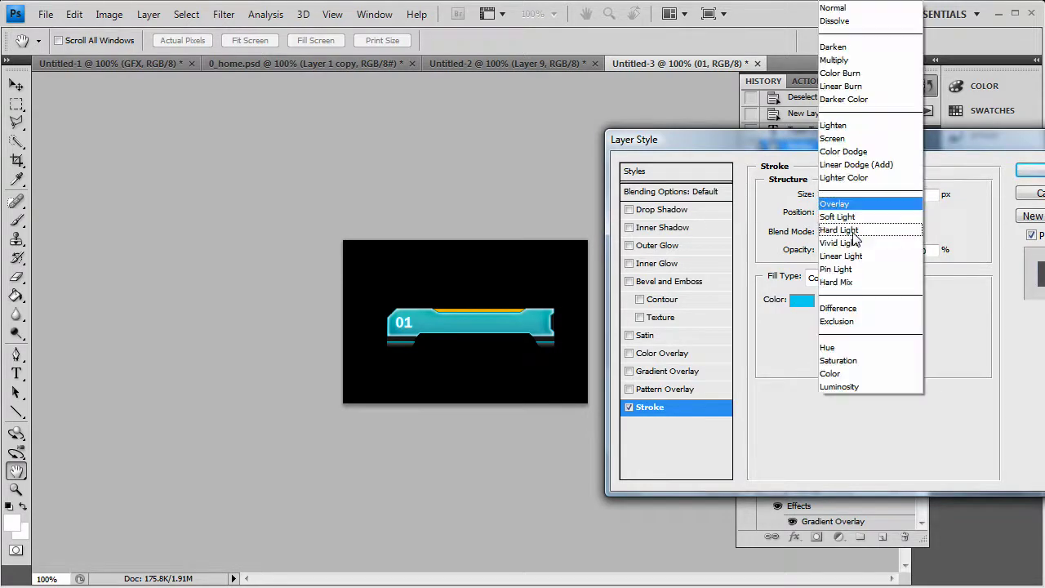
{"action": "left_click", "coordinate": [851, 126]}
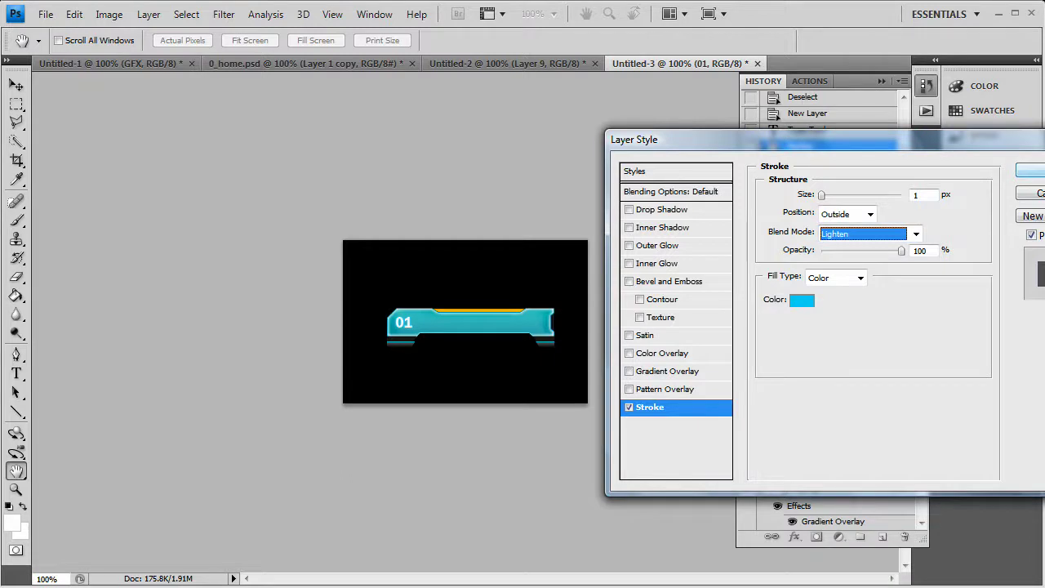
{"action": "left_click", "coordinate": [1030, 170]}
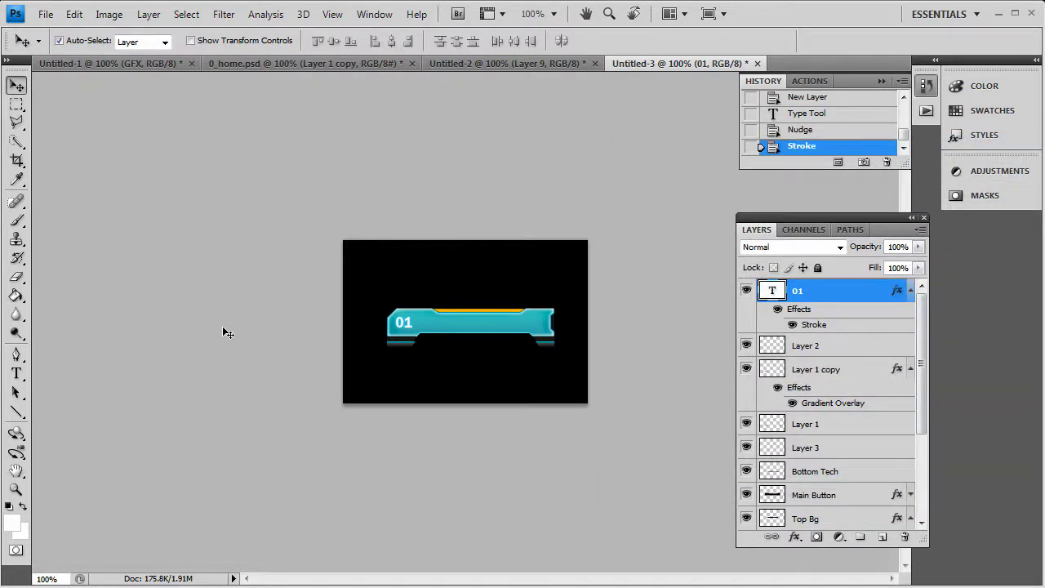
Add a new layer and marquee a rectangle across the teal bar right of 01.
{"action": "left_click", "coordinate": [883, 537]}
{"action": "left_click", "coordinate": [17, 104]}
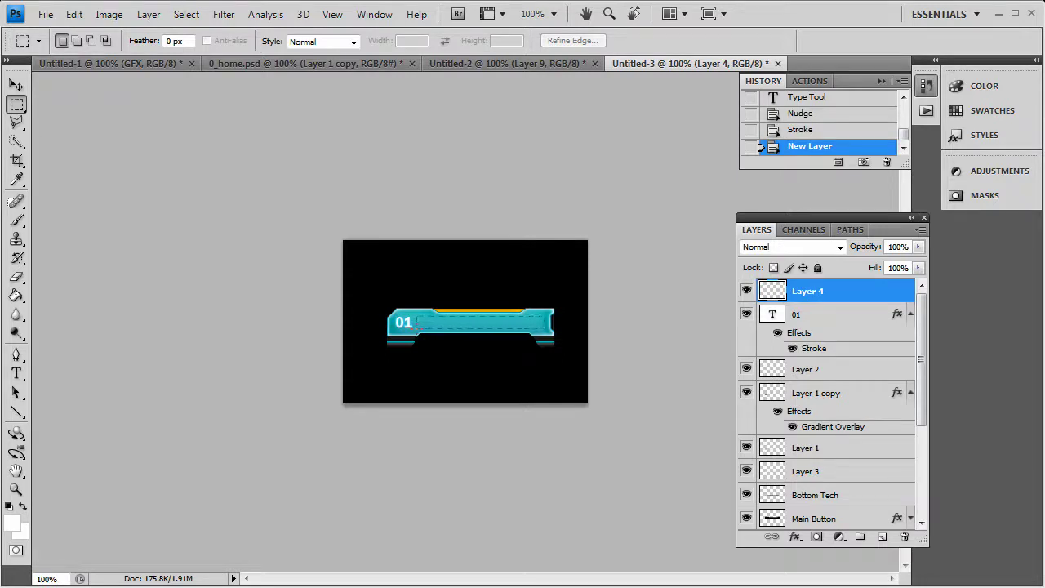
{"action": "left_click_drag", "start_coordinate": [416, 316], "coordinate": [546, 329]}
{"action": "key", "text": "v"}
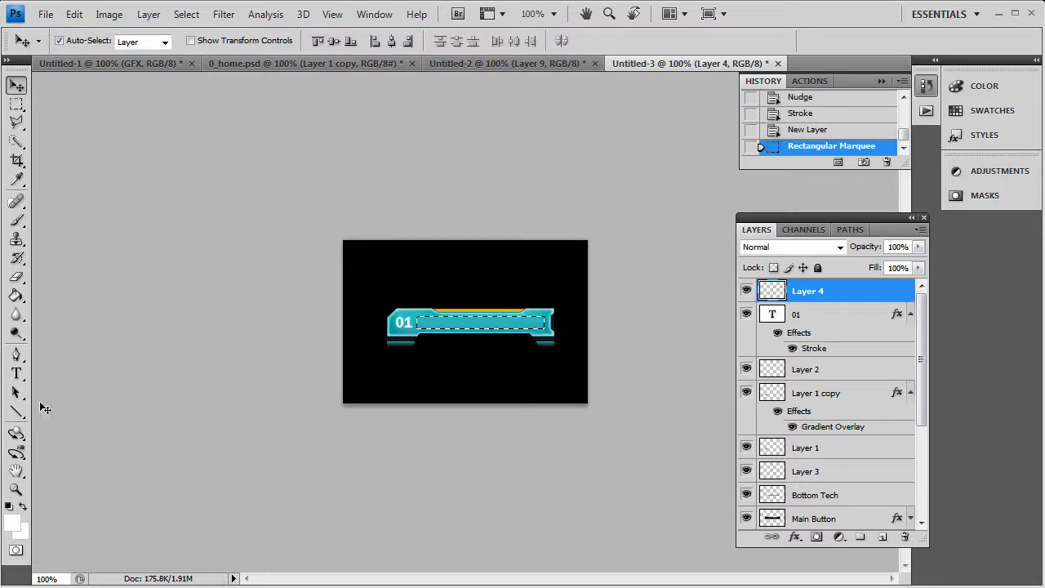
Fill the rectangle with black and deselect, leaving a black inset bar on Layer 4.
{"action": "left_click", "coordinate": [17, 296]}
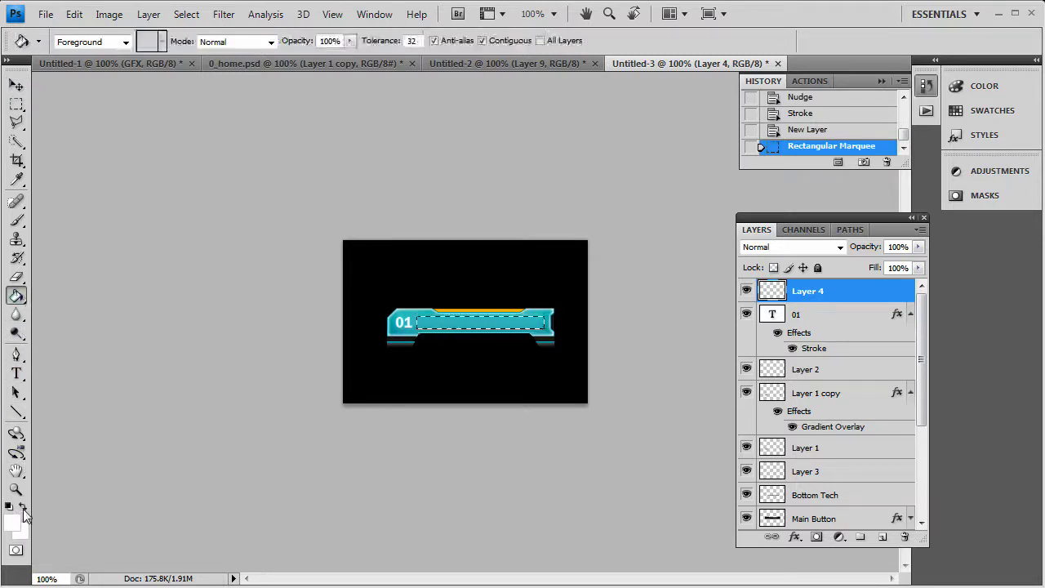
{"action": "left_click", "coordinate": [23, 507]}
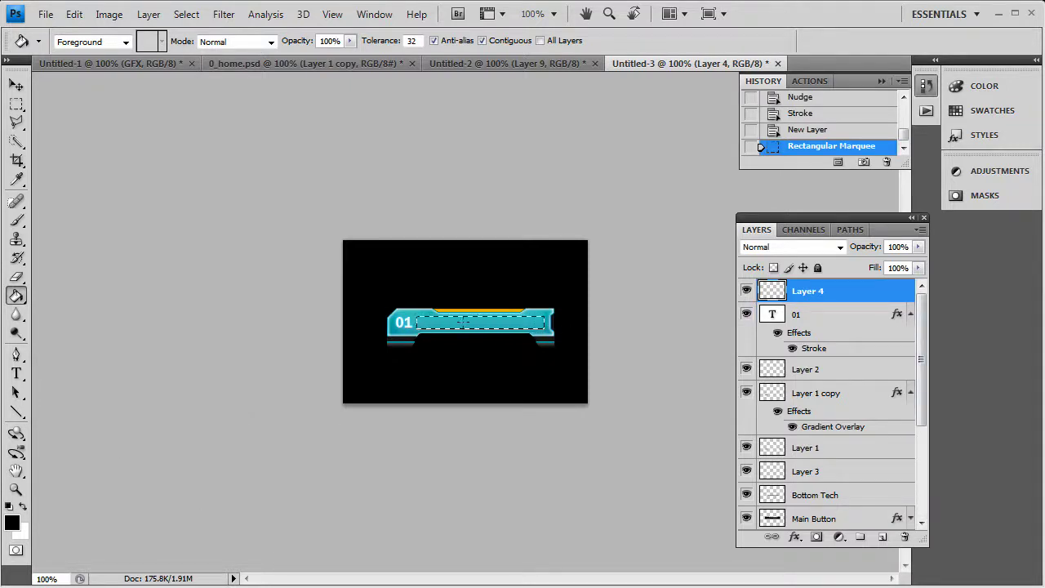
{"action": "left_click", "coordinate": [490, 320]}
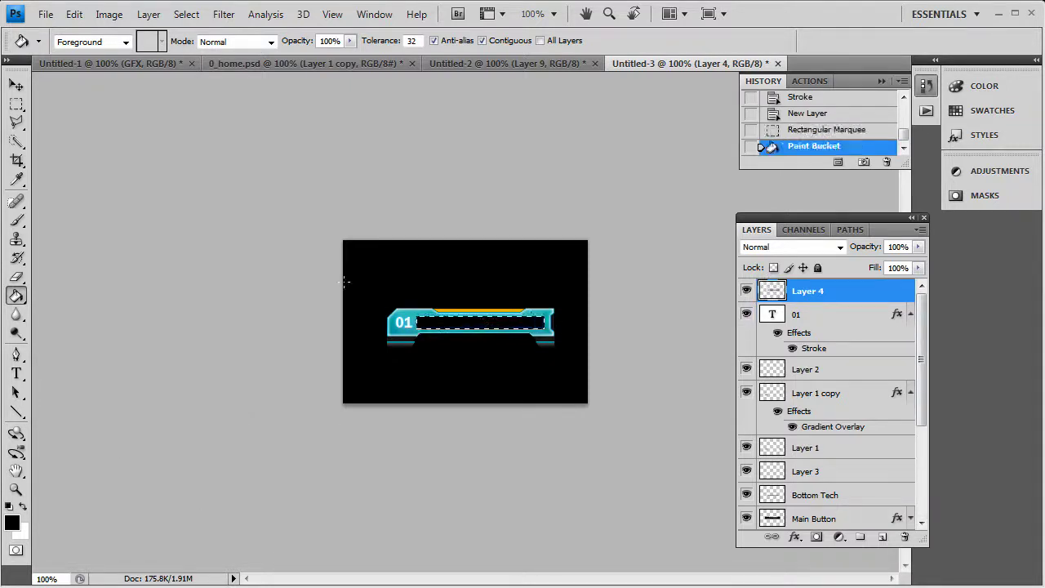
{"action": "left_click", "coordinate": [17, 104]}
{"action": "key", "text": "ctrl+d"}
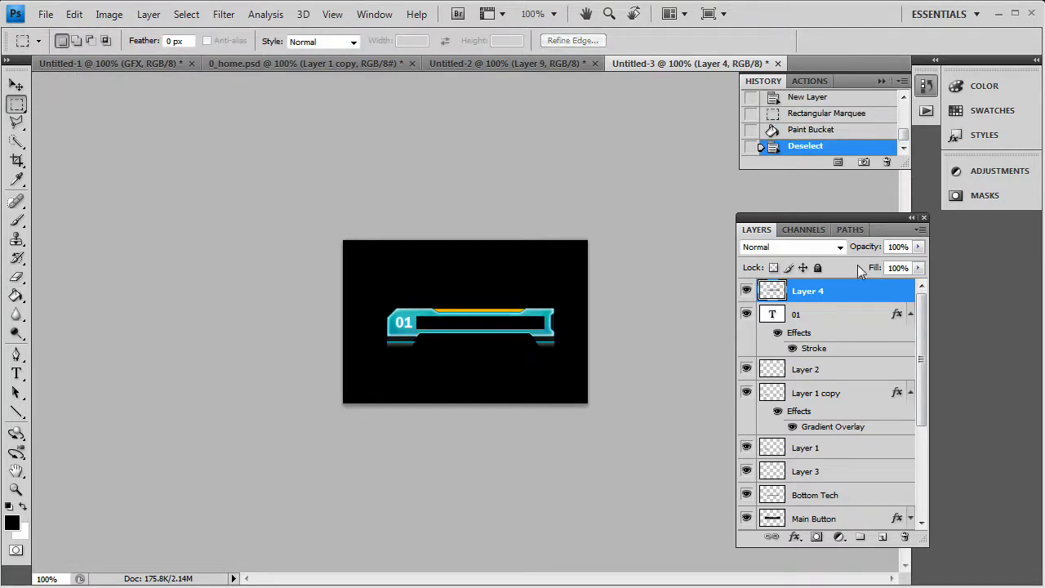
{"action": "right_click", "coordinate": [818, 301]}
Give Layer 4 a 1 px teal #2fc1c8 Stroke sampled from the button, in Overlay mode.
{"action": "left_click", "coordinate": [862, 231]}
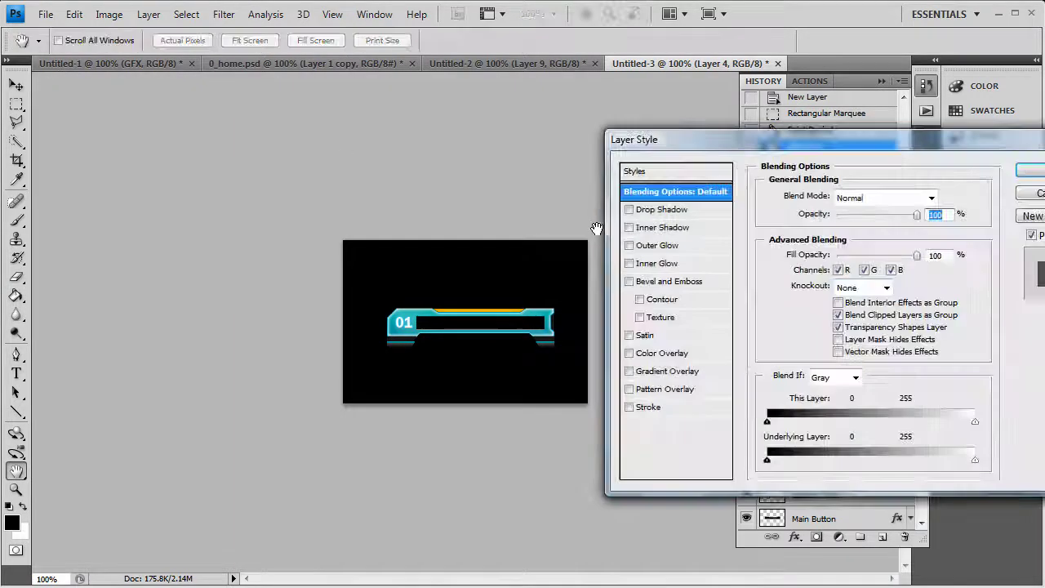
{"action": "left_click", "coordinate": [653, 407]}
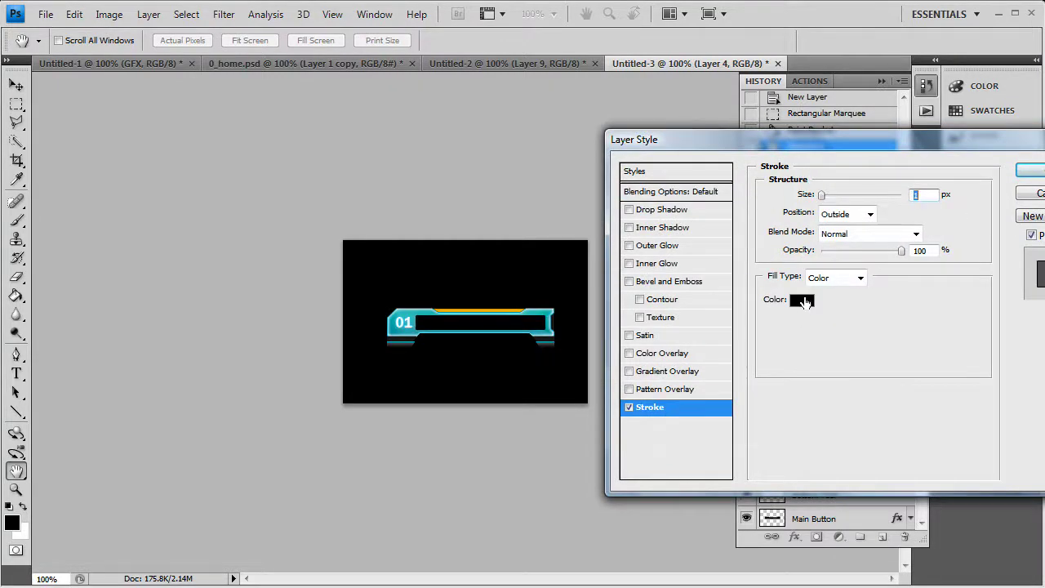
{"action": "left_click", "coordinate": [801, 300]}
{"action": "left_click", "coordinate": [416, 315]}
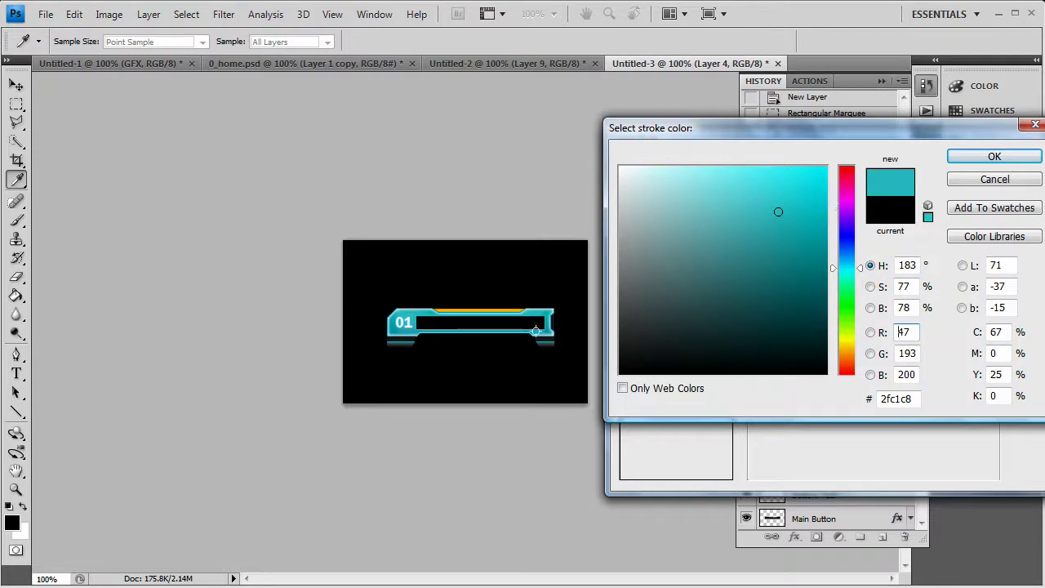
{"action": "left_click", "coordinate": [962, 156]}
{"action": "left_click", "coordinate": [863, 235]}
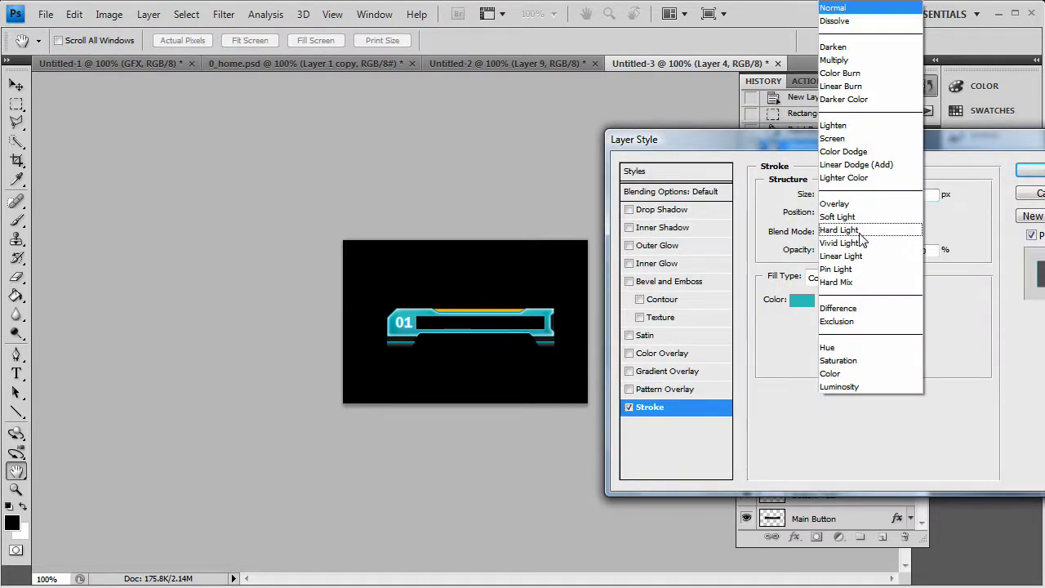
{"action": "left_click", "coordinate": [839, 131]}
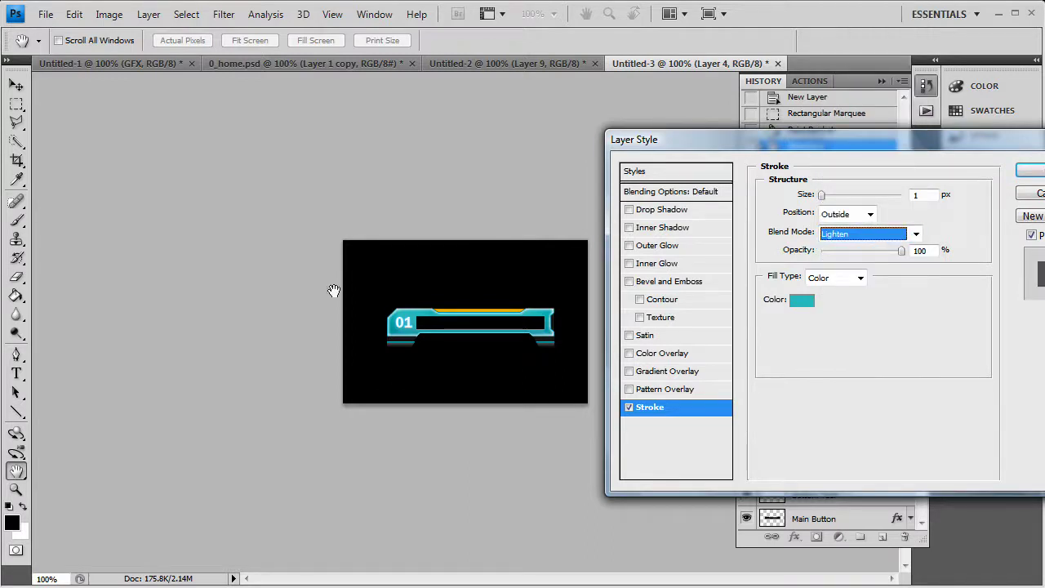
{"action": "left_click", "coordinate": [859, 236]}
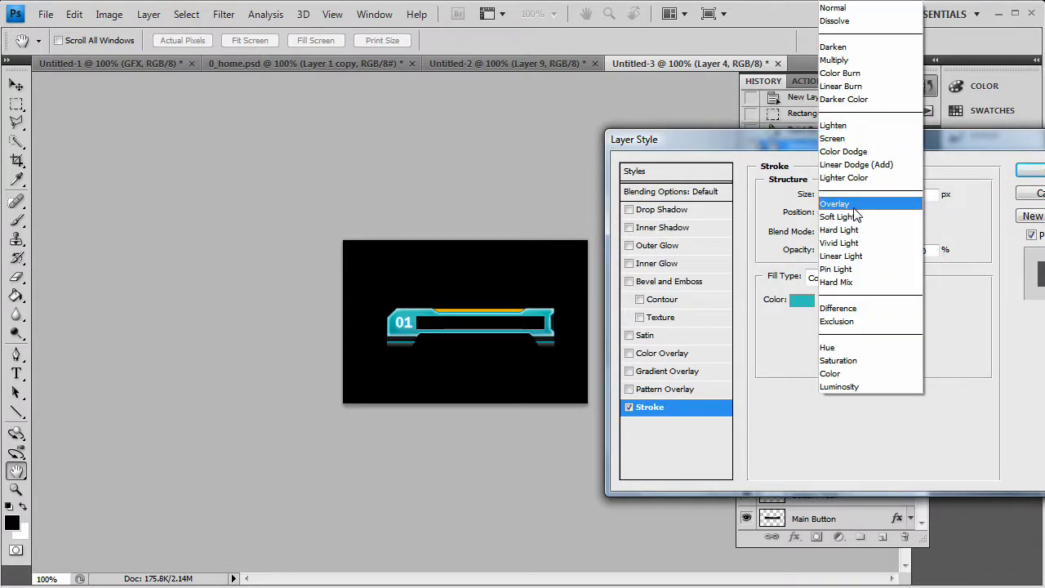
{"action": "left_click", "coordinate": [849, 201]}
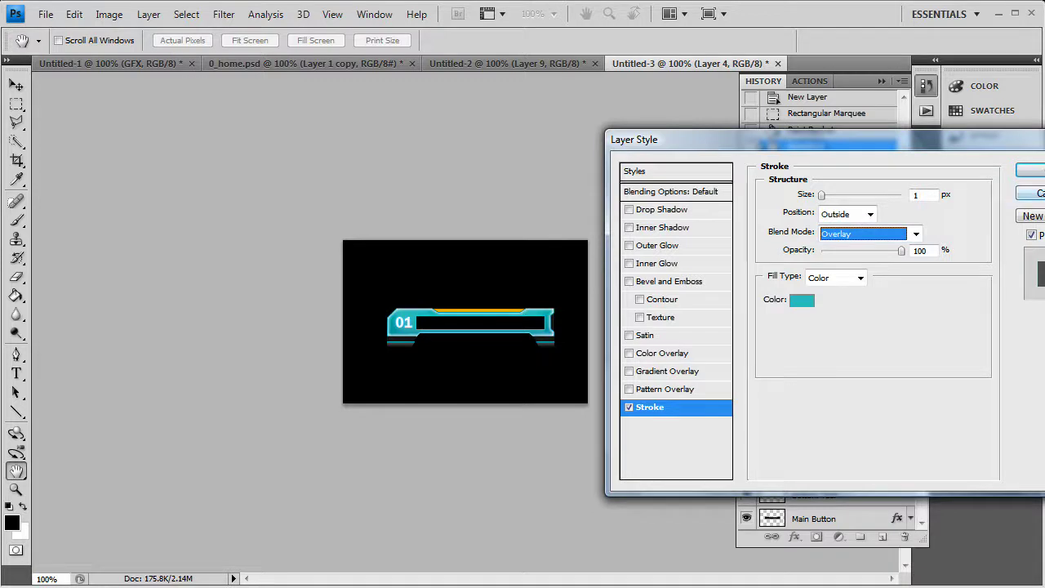
{"action": "left_click", "coordinate": [1031, 169]}
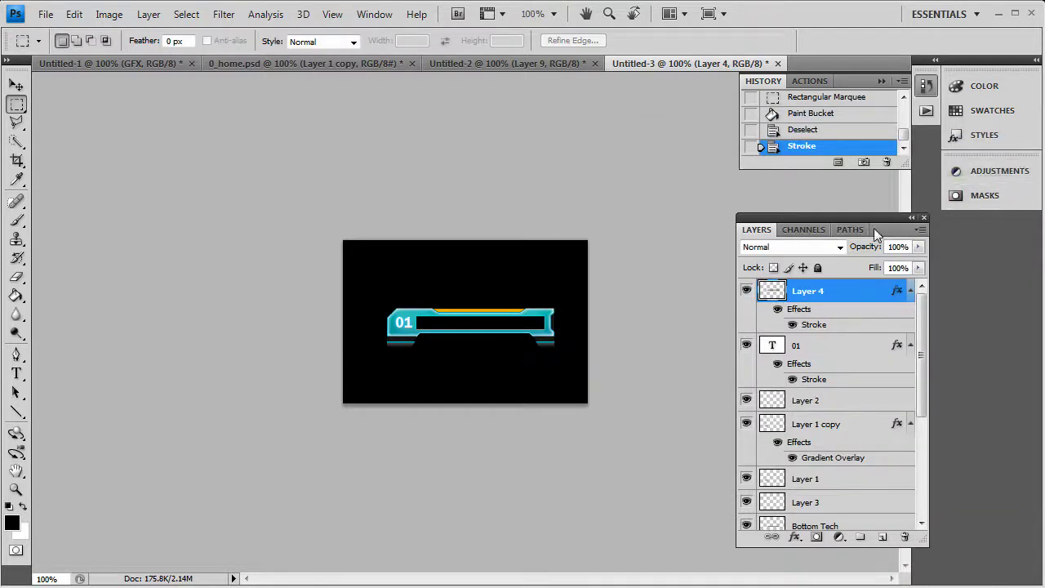
Create a new layer and set the Type tool to AuX DotBitC at 10 pt.
{"action": "left_click", "coordinate": [16, 373]}
{"action": "left_click", "coordinate": [882, 536]}
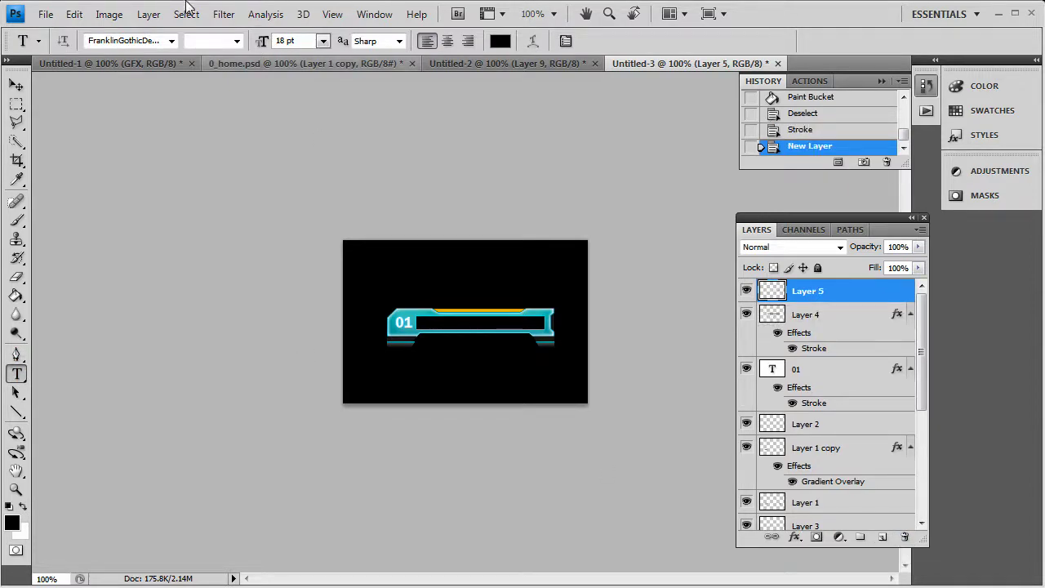
{"action": "left_click", "coordinate": [170, 40]}
{"action": "left_click_drag", "start_coordinate": [372, 239], "coordinate": [372, 82]}
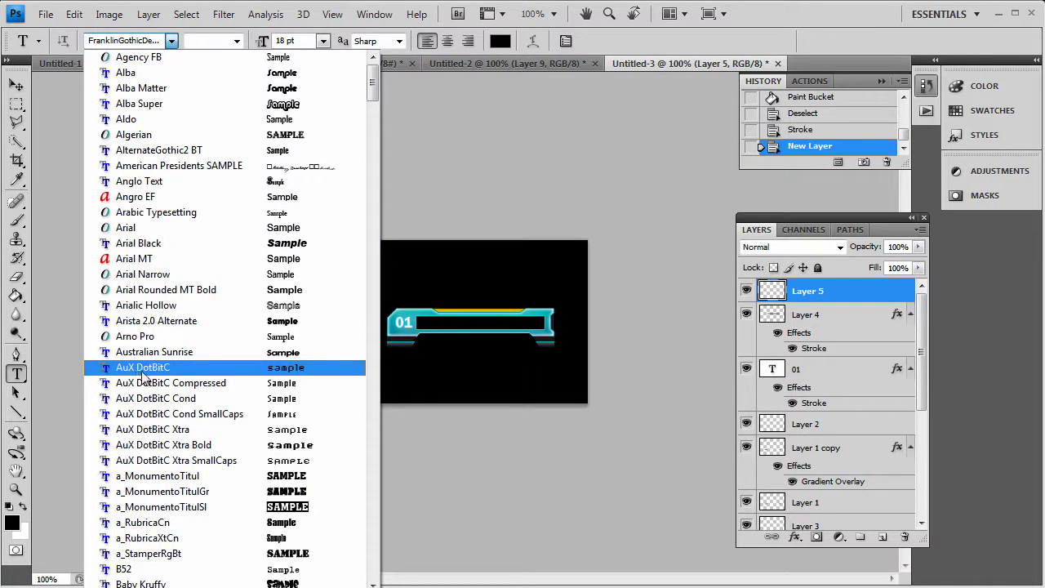
{"action": "left_click", "coordinate": [184, 371]}
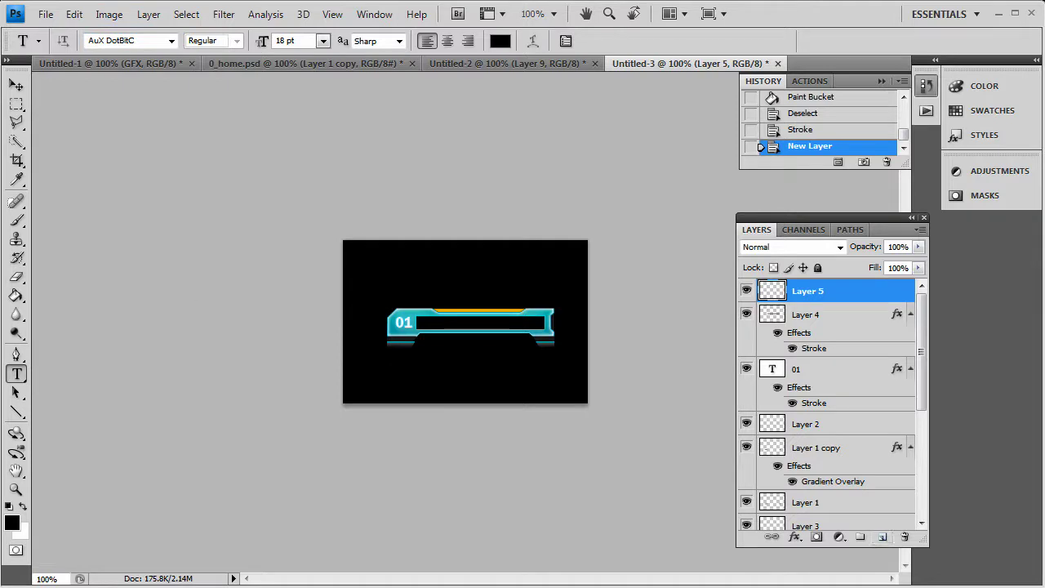
{"action": "left_click", "coordinate": [323, 40]}
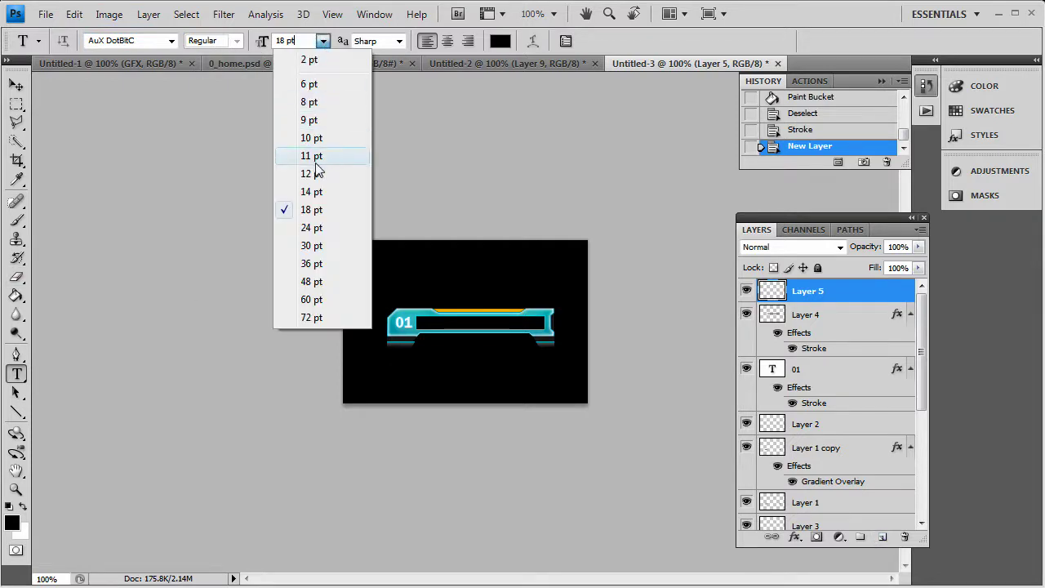
{"action": "left_click", "coordinate": [315, 137]}
With no anti-aliasing and white colour, type 'subscribe to me' plus the channel name, nudging it left.
{"action": "left_click", "coordinate": [390, 41]}
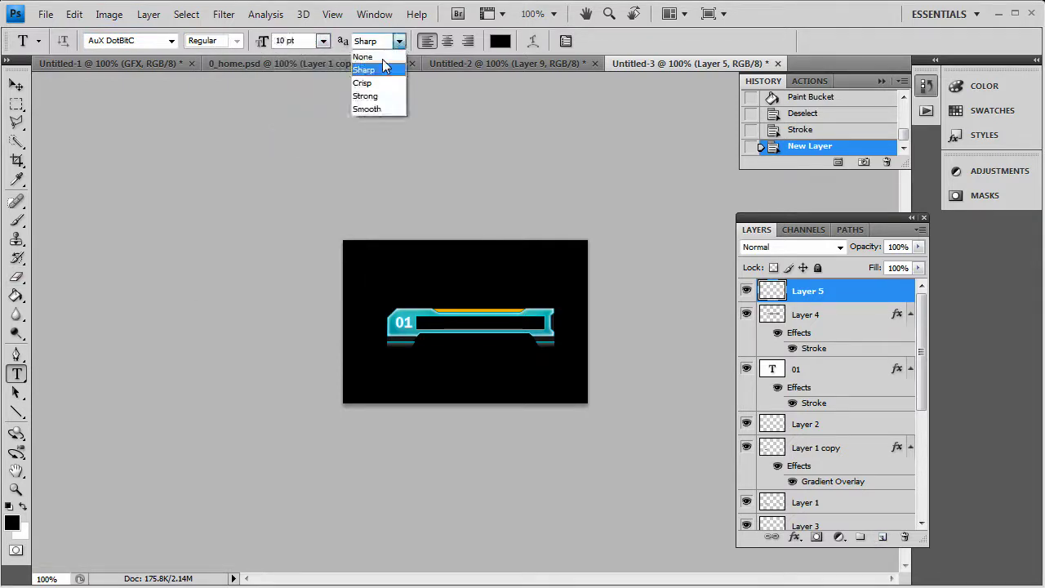
{"action": "left_click", "coordinate": [384, 69]}
{"action": "left_click", "coordinate": [500, 41]}
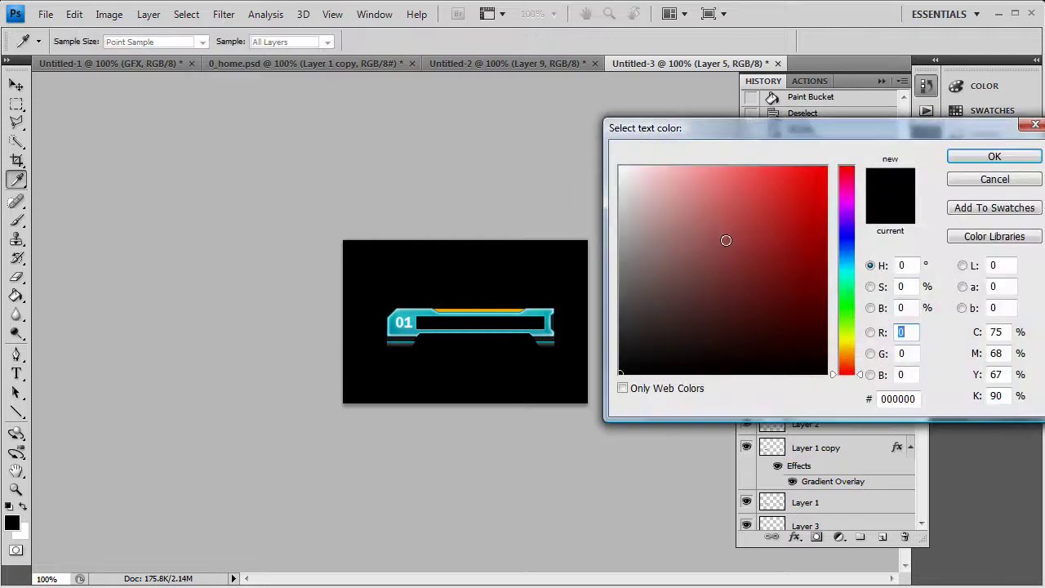
{"action": "left_click", "coordinate": [620, 167]}
{"action": "left_click", "coordinate": [994, 156]}
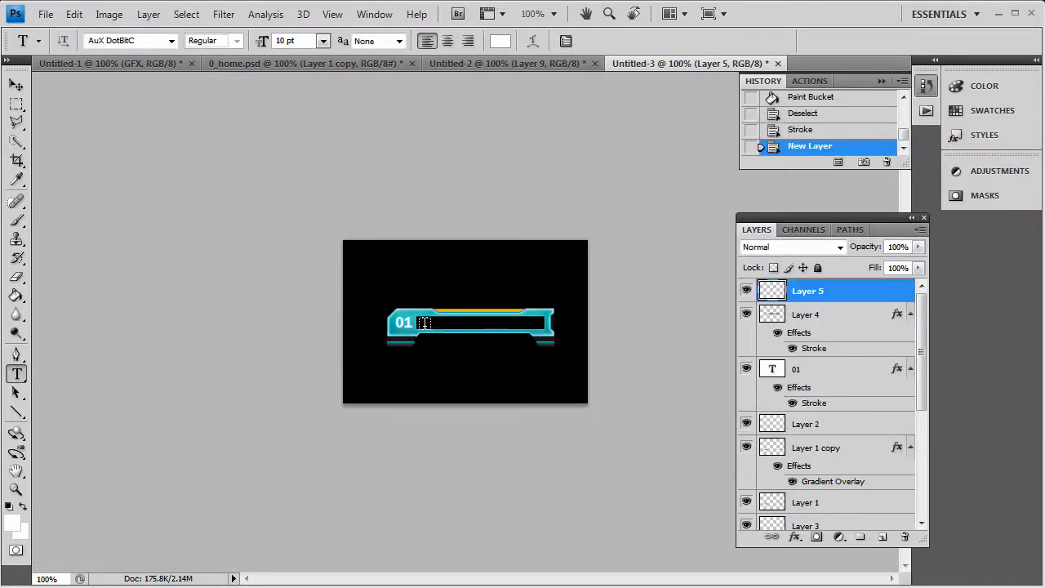
{"action": "left_click", "coordinate": [424, 323]}
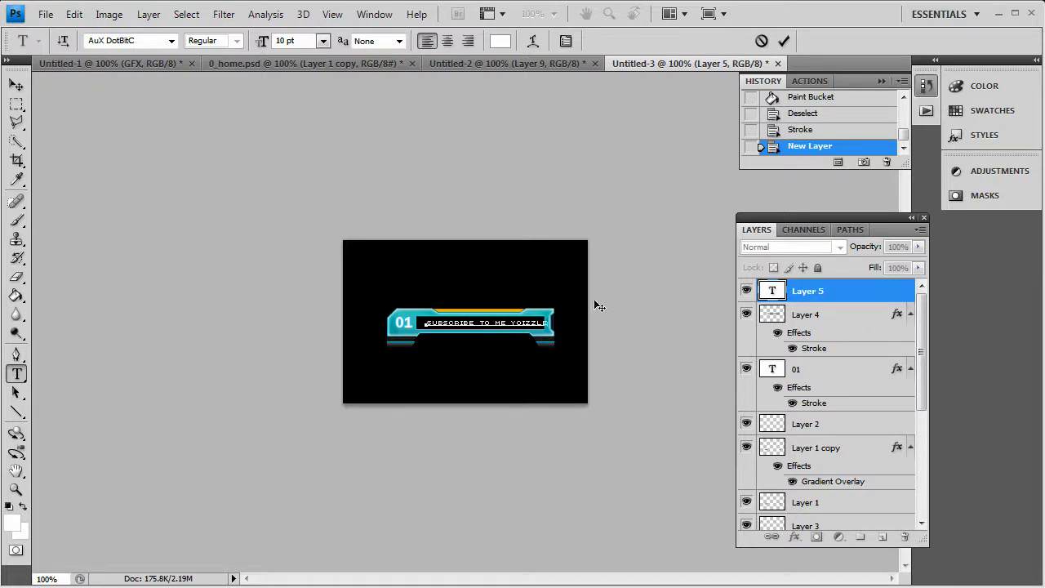
{"action": "left_click", "coordinate": [18, 86]}
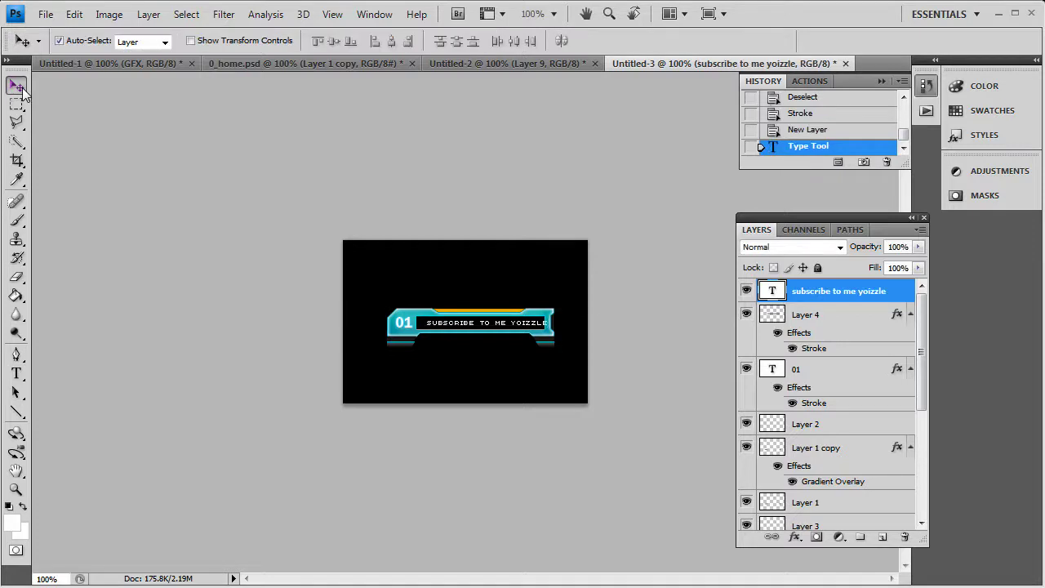
{"action": "key", "text": "Left"}
{"action": "key", "text": "Left"}
{"action": "key", "text": "Left"}
{"action": "key", "text": "Left"}
{"action": "key", "text": "Left"}
{"action": "key", "text": "Left"}
{"action": "key", "text": "Left"}
{"action": "key", "text": "Left"}
{"action": "key", "text": "Left"}
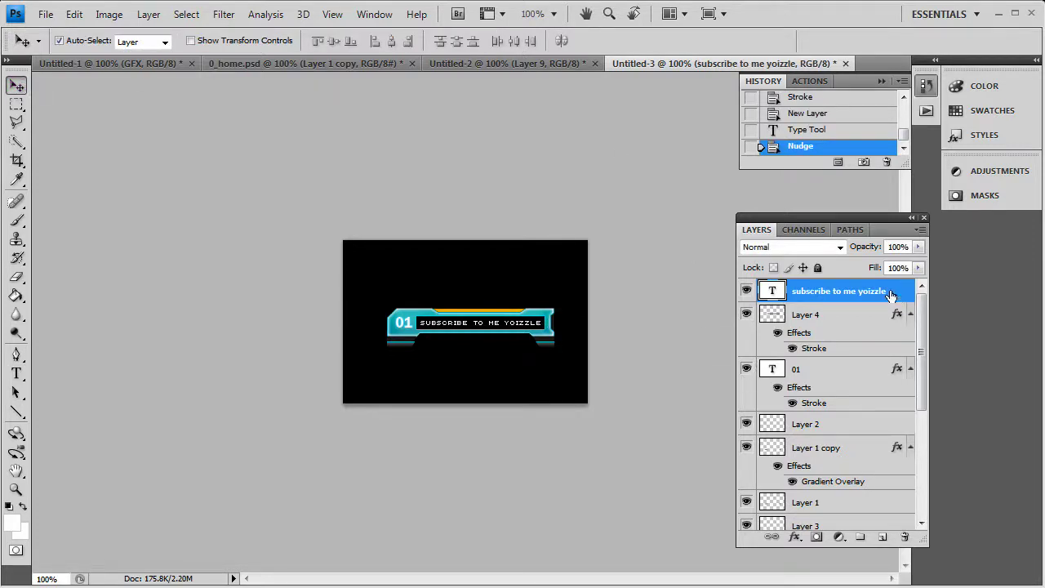
Add a dark grey 1 px Stroke to the 'subscribe to me yoizzle' text layer.
{"action": "right_click", "coordinate": [837, 292]}
{"action": "left_click", "coordinate": [932, 153]}
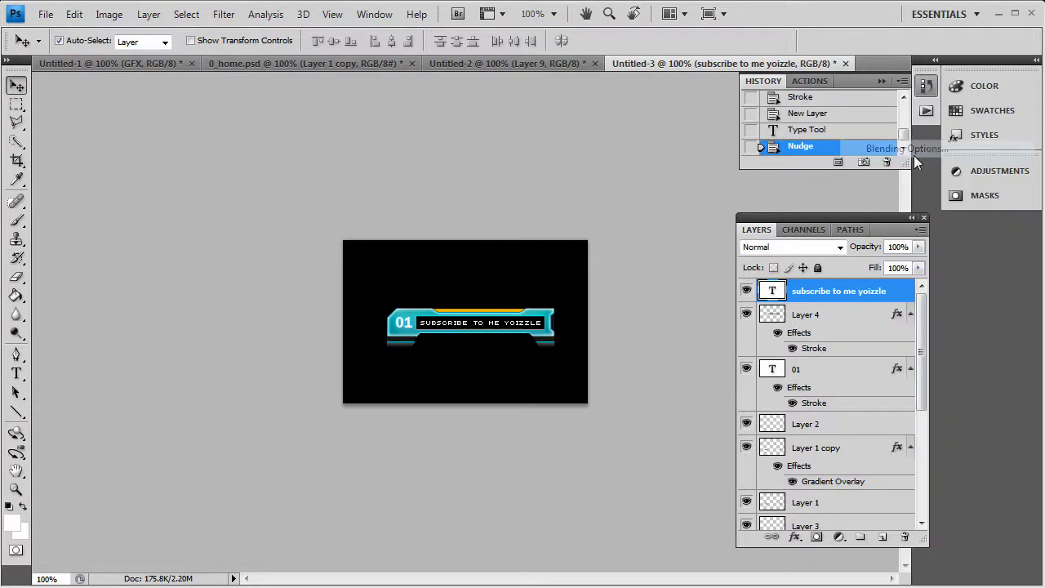
{"action": "left_click", "coordinate": [654, 407]}
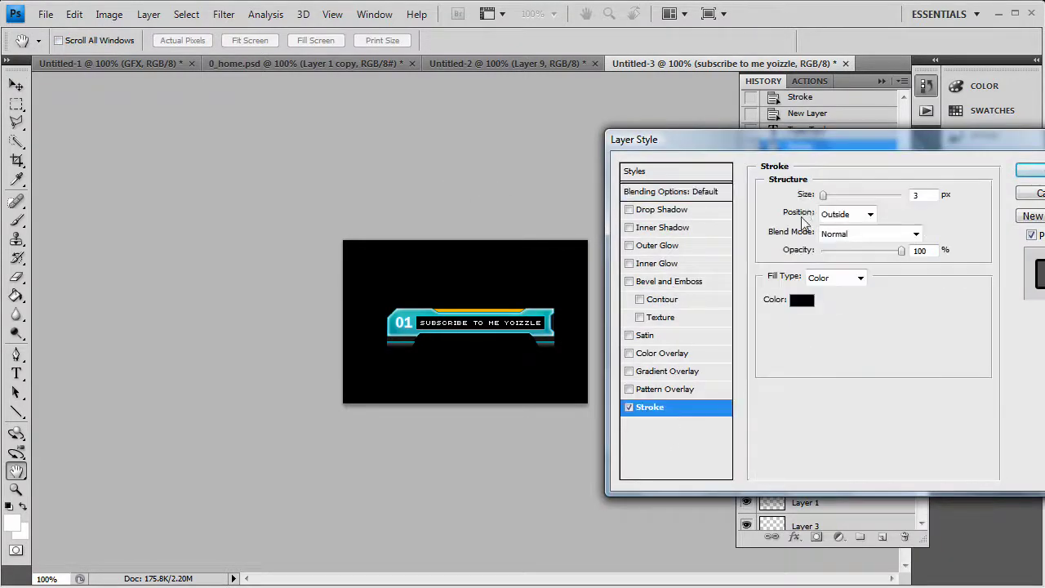
{"action": "left_click", "coordinate": [803, 300]}
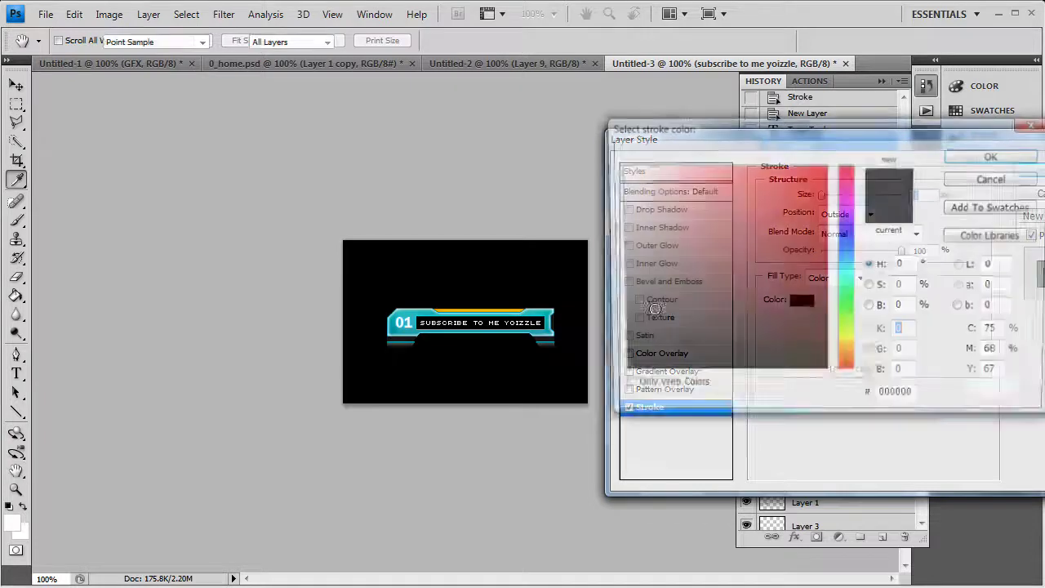
{"action": "left_click", "coordinate": [408, 325]}
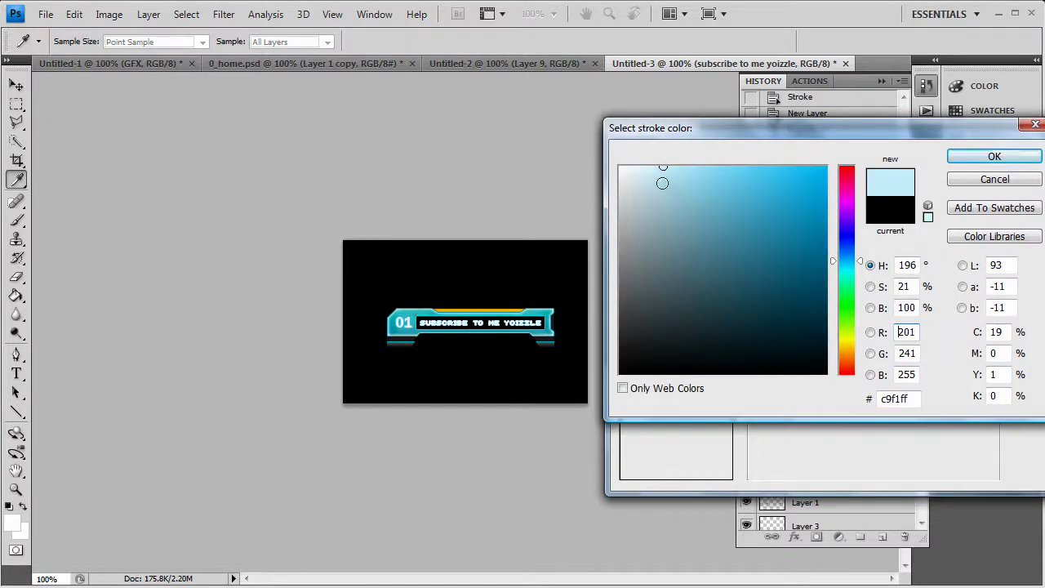
{"action": "mouse_move", "coordinate": [663, 175]}
{"action": "left_mouse_down"}
{"action": "mouse_move", "coordinate": [664, 226]}
{"action": "mouse_move", "coordinate": [612, 269]}
{"action": "mouse_move", "coordinate": [629, 286]}
{"action": "mouse_move", "coordinate": [616, 342]}
{"action": "left_mouse_up"}
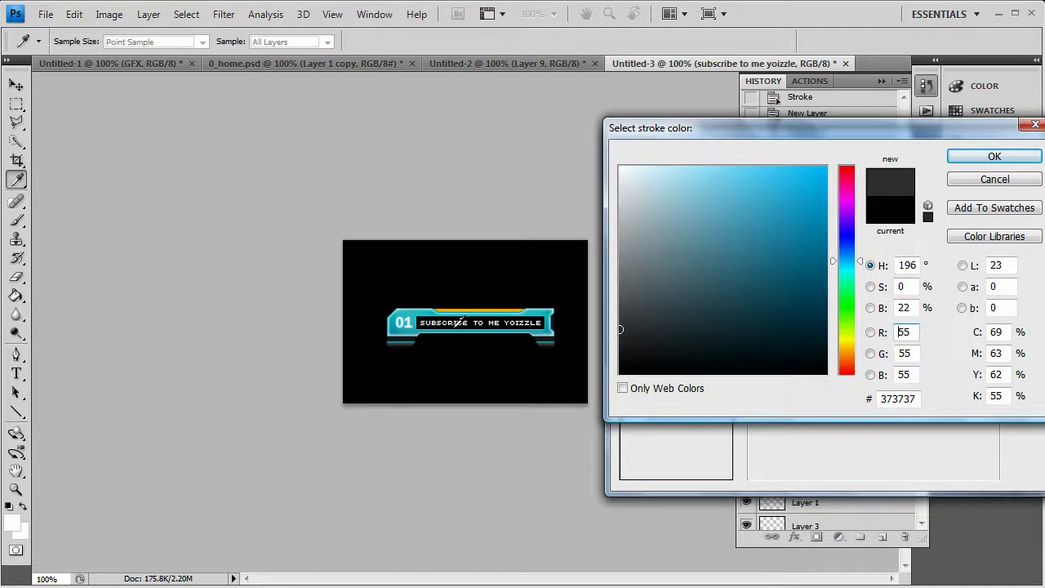
{"action": "left_click", "coordinate": [1027, 163]}
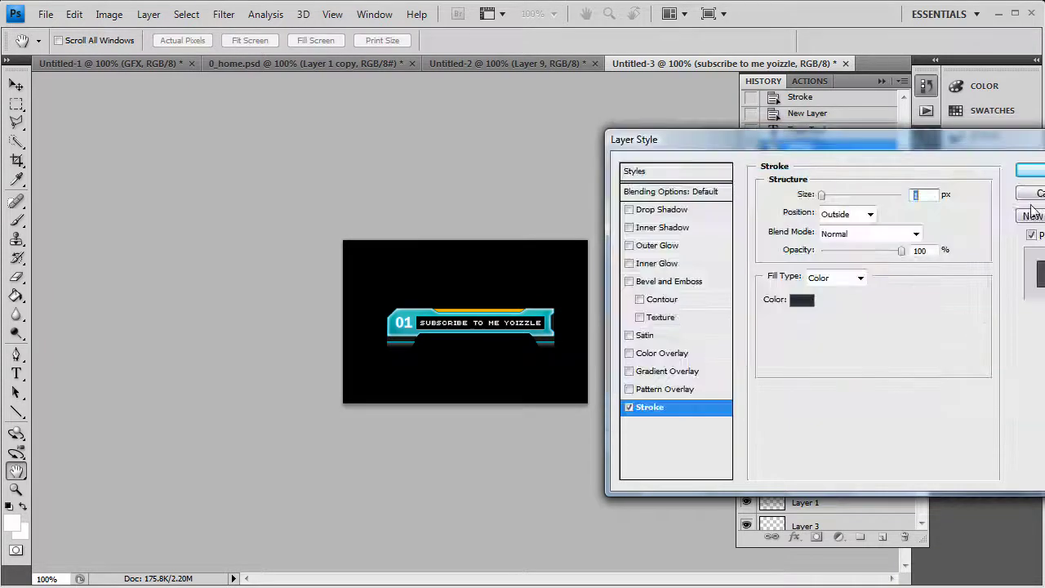
Add a Color Overlay in a saturated orange sampled from the top line.
{"action": "left_click", "coordinate": [653, 353]}
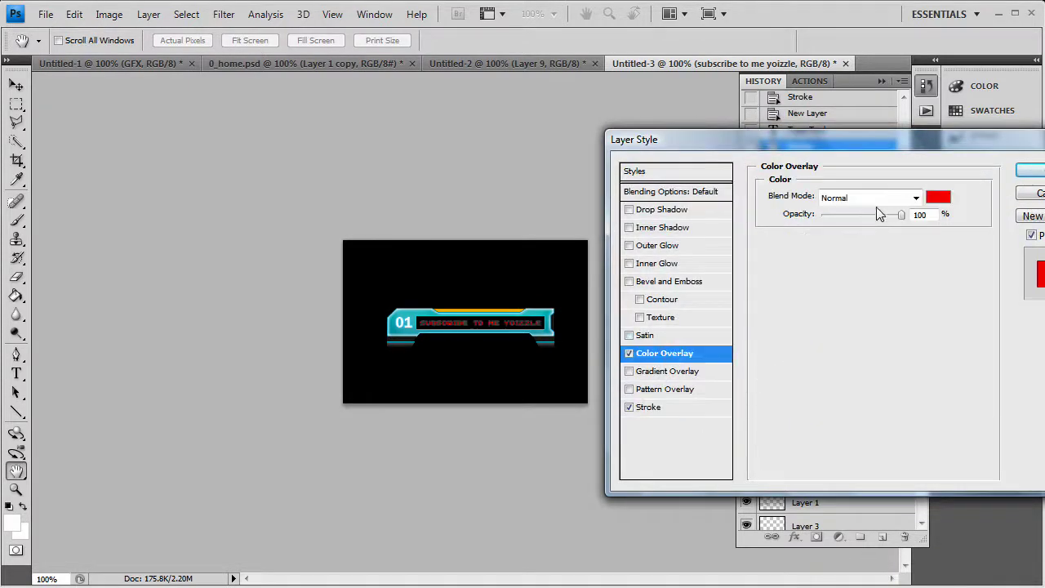
{"action": "left_click", "coordinate": [939, 205]}
{"action": "left_click", "coordinate": [400, 326]}
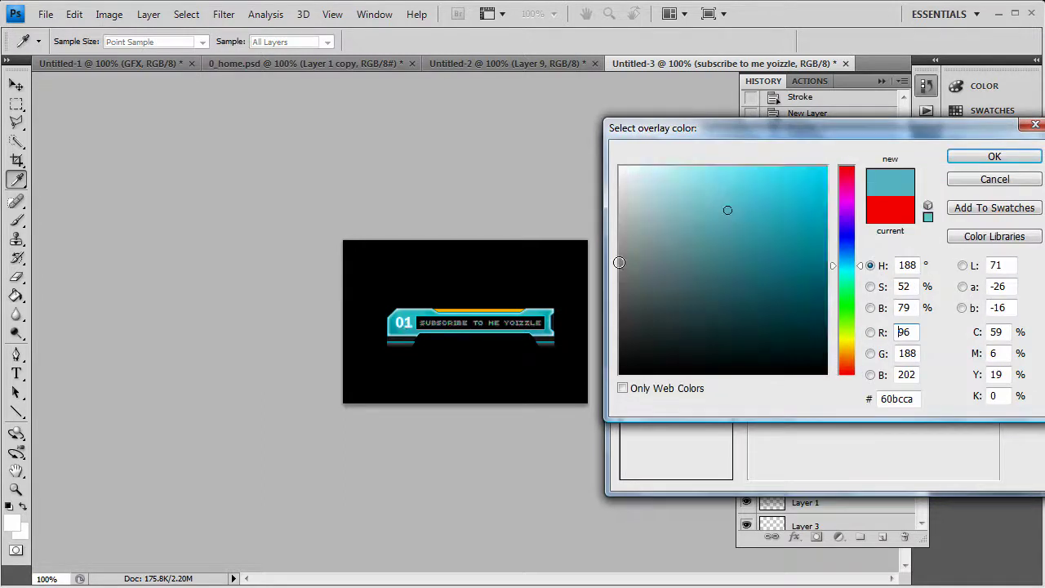
{"action": "left_click", "coordinate": [504, 311]}
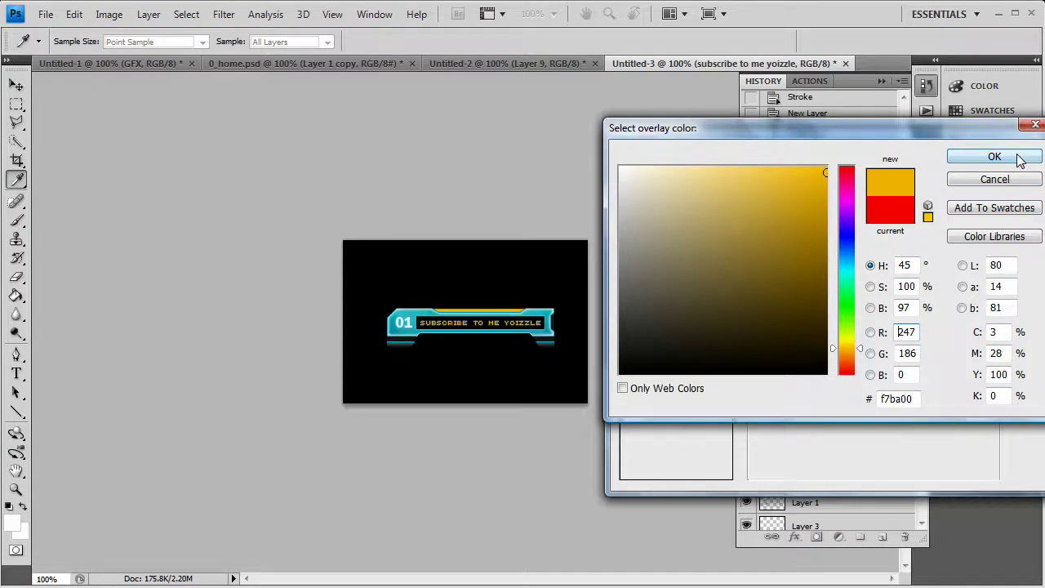
{"action": "left_click", "coordinate": [824, 252]}
{"action": "mouse_move", "coordinate": [805, 255]}
{"action": "left_mouse_down"}
{"action": "mouse_move", "coordinate": [840, 206]}
{"action": "mouse_move", "coordinate": [850, 159]}
{"action": "mouse_move", "coordinate": [711, 161]}
{"action": "left_mouse_up"}
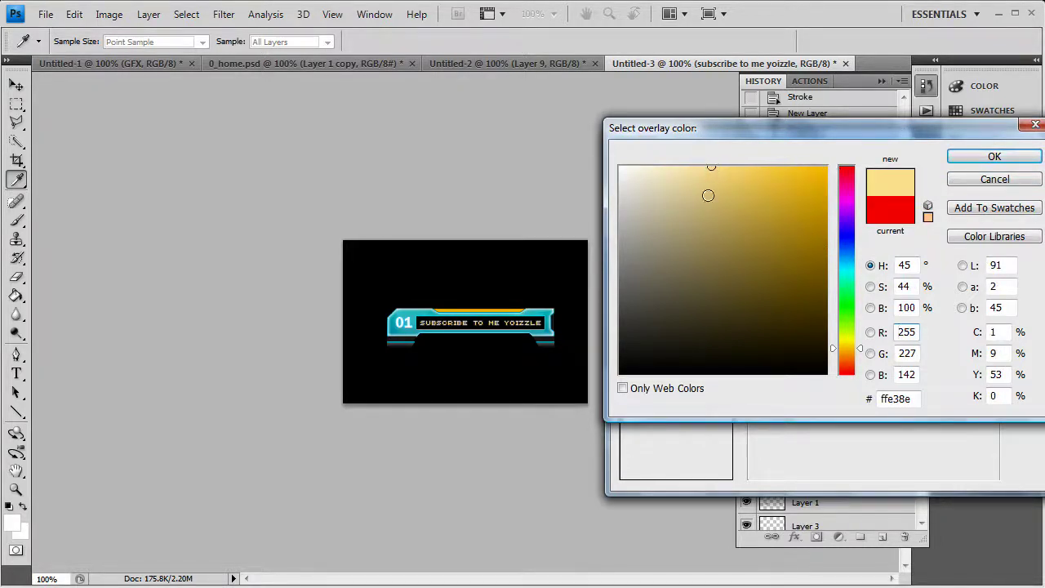
{"action": "left_click", "coordinate": [826, 166]}
{"action": "left_click", "coordinate": [995, 156]}
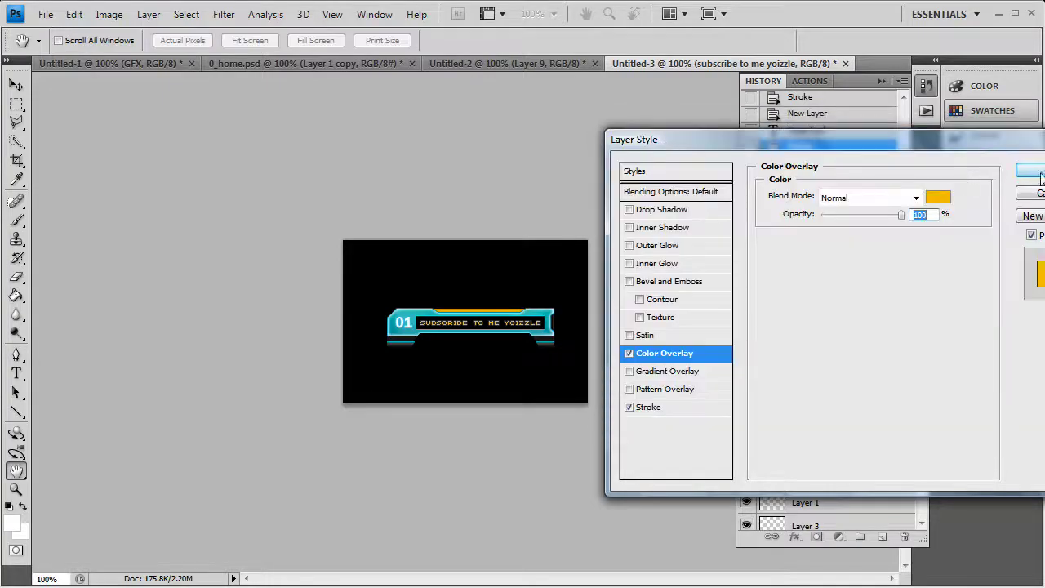